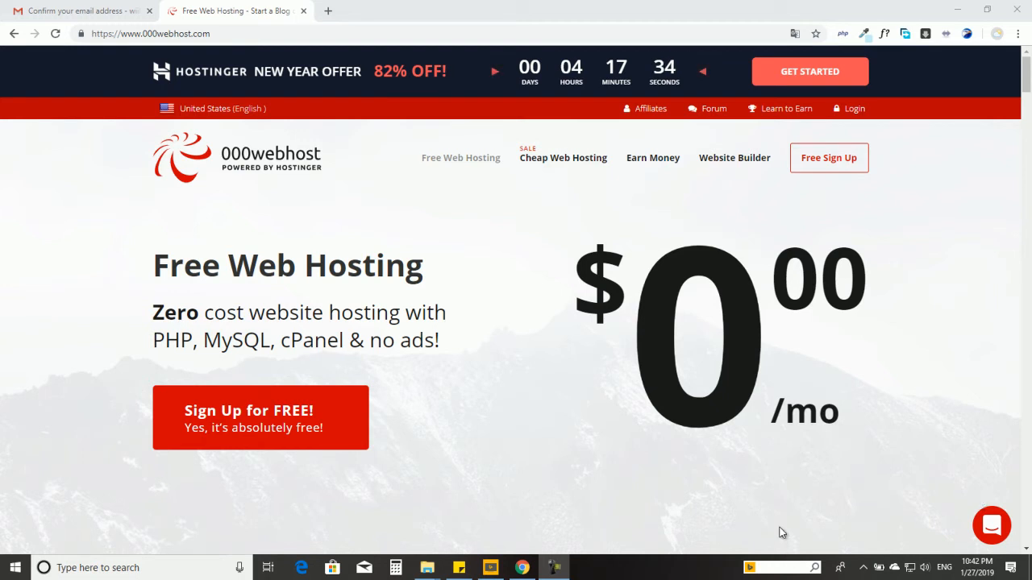
Look over the 000webhost pricing page, highlighting the free plan's 0.00/mo price.
click(1029, 551)
right_click(1028, 555)
click(536, 302)
drag(767, 276, 889, 276)
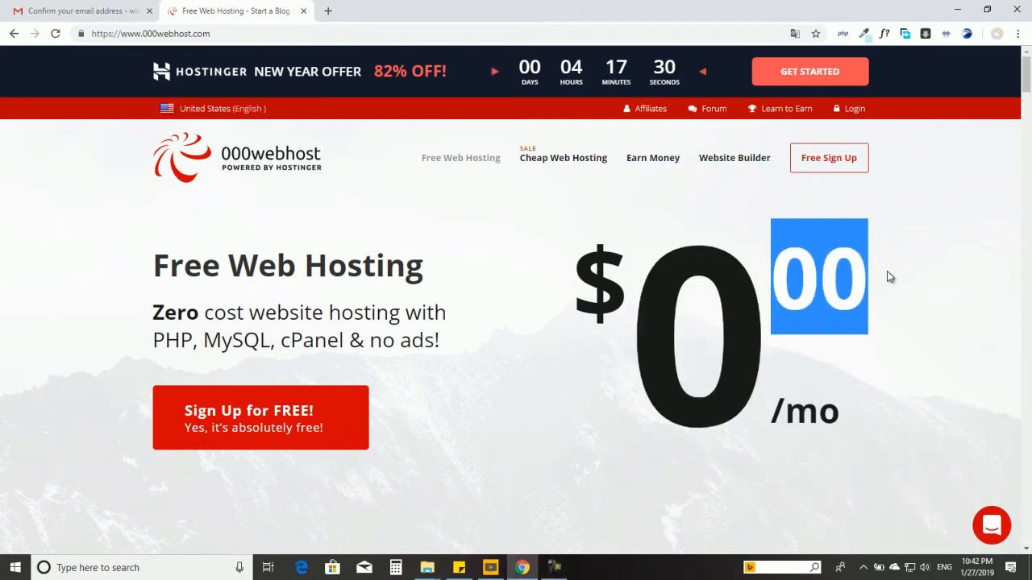
click(894, 407)
triple_click(843, 432)
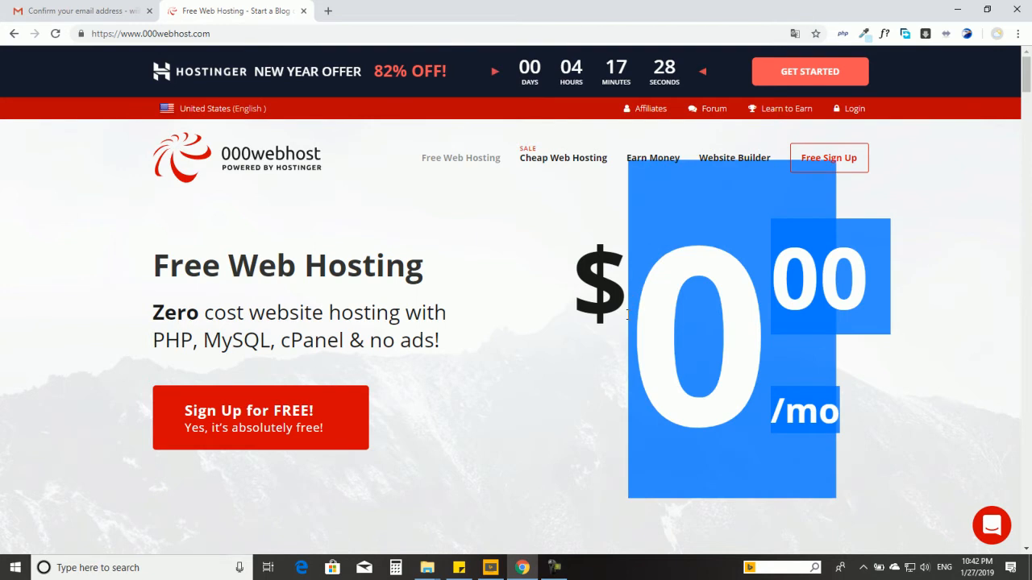
click(920, 244)
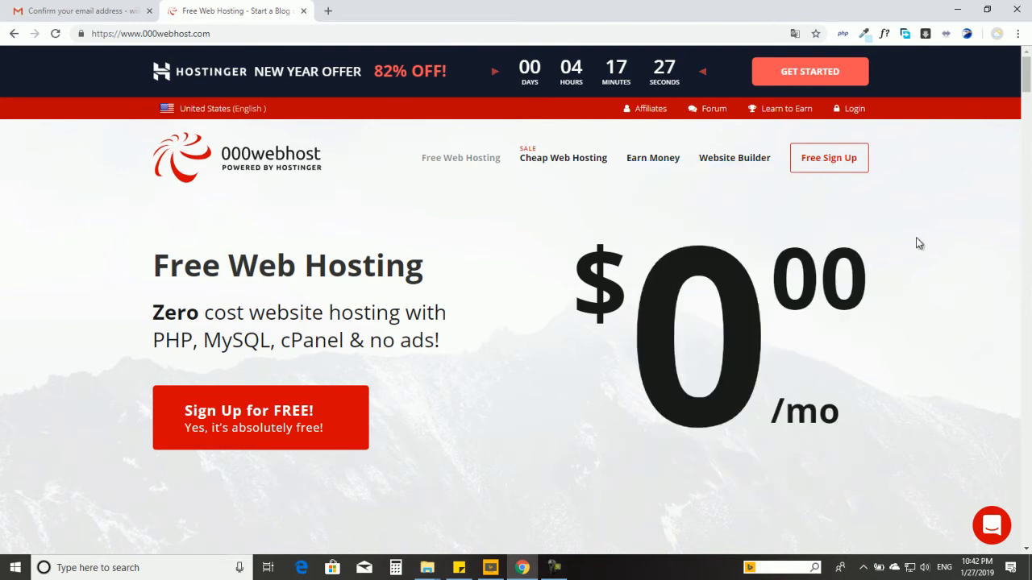
Open the free sign-up form, erase the autofilled email, and move to the Website Name field.
click(833, 168)
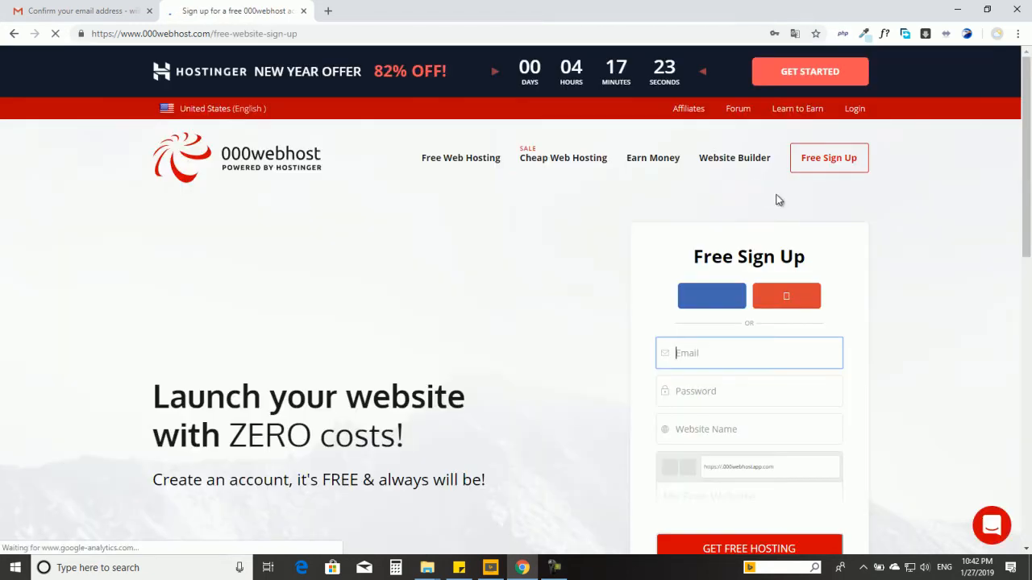
scroll(875, 290, down, 2)
triple_click(669, 160)
key(BackSpace)
click(591, 174)
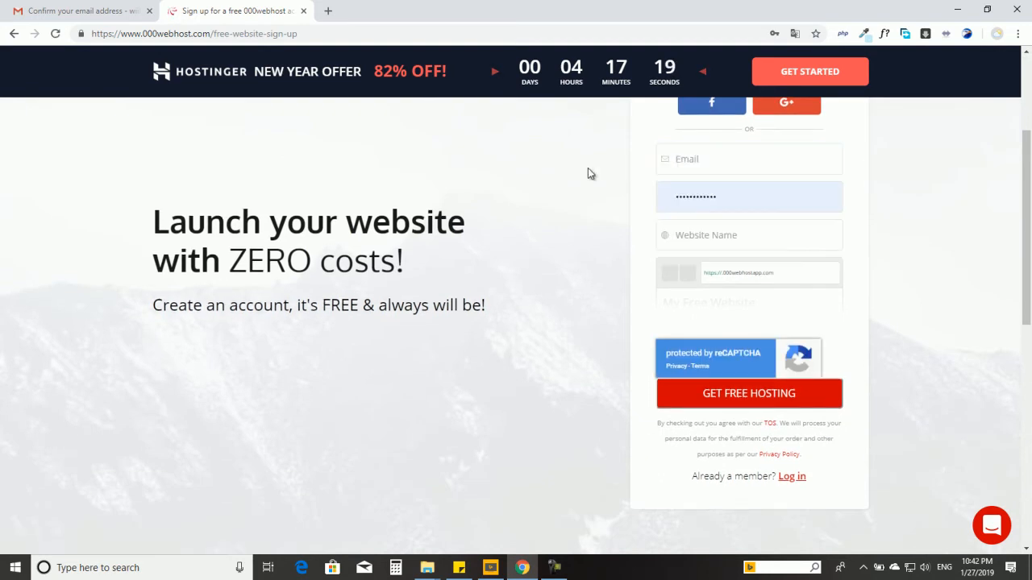
click(747, 239)
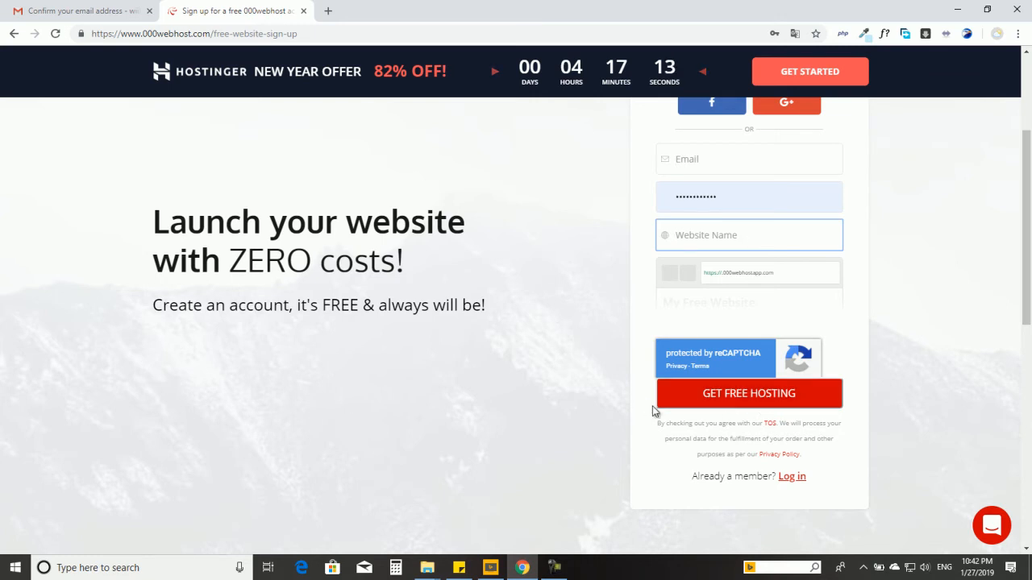
click(103, 15)
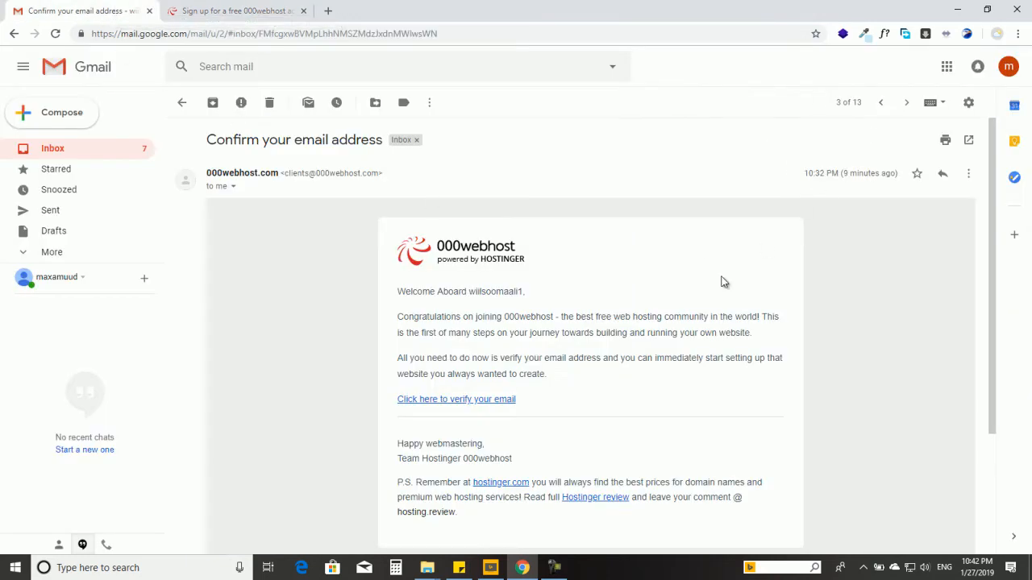
Open the 'Confirm your email address' message in Gmail and follow its verify link past the warning.
click(65, 151)
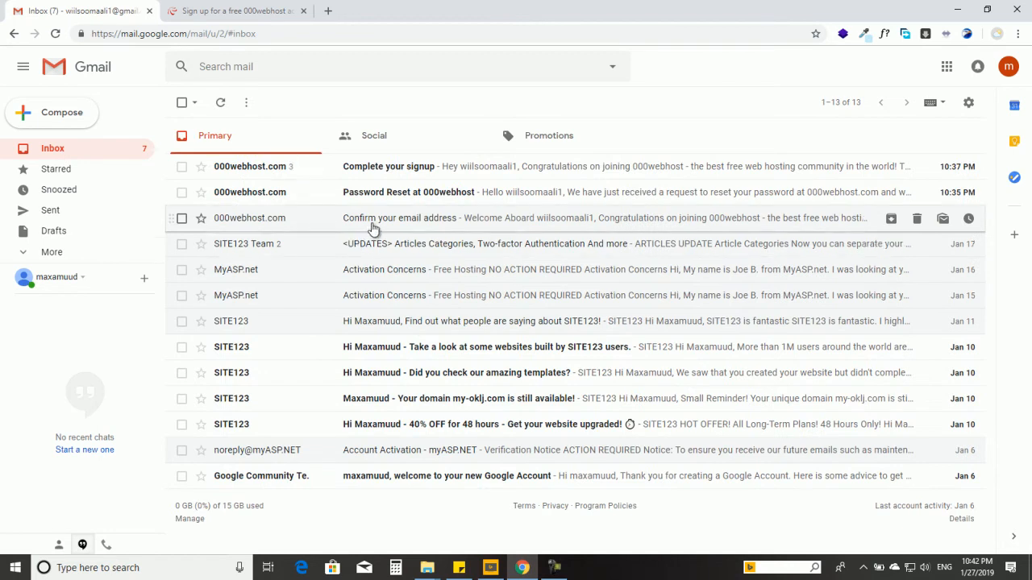
click(379, 224)
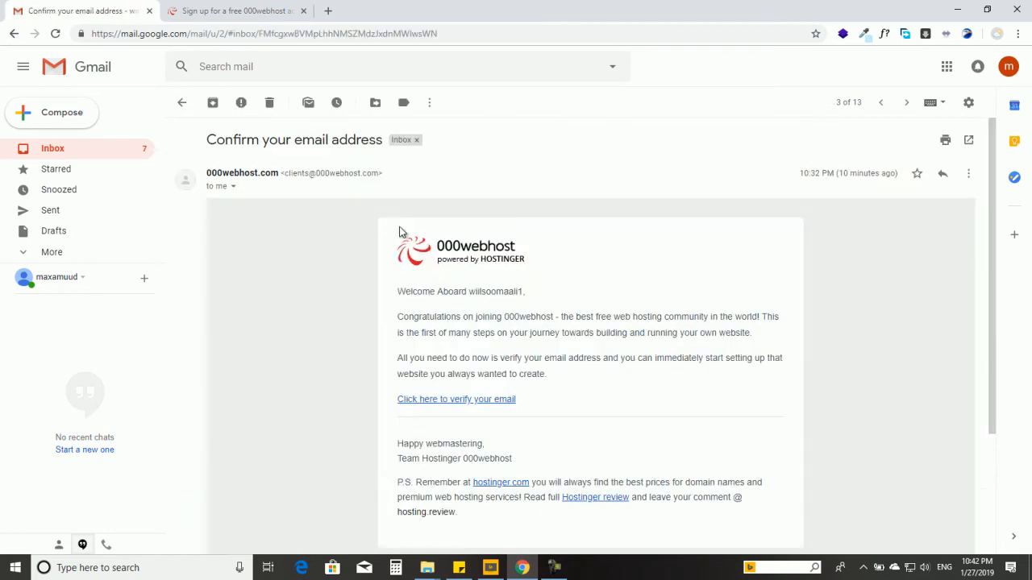
click(433, 404)
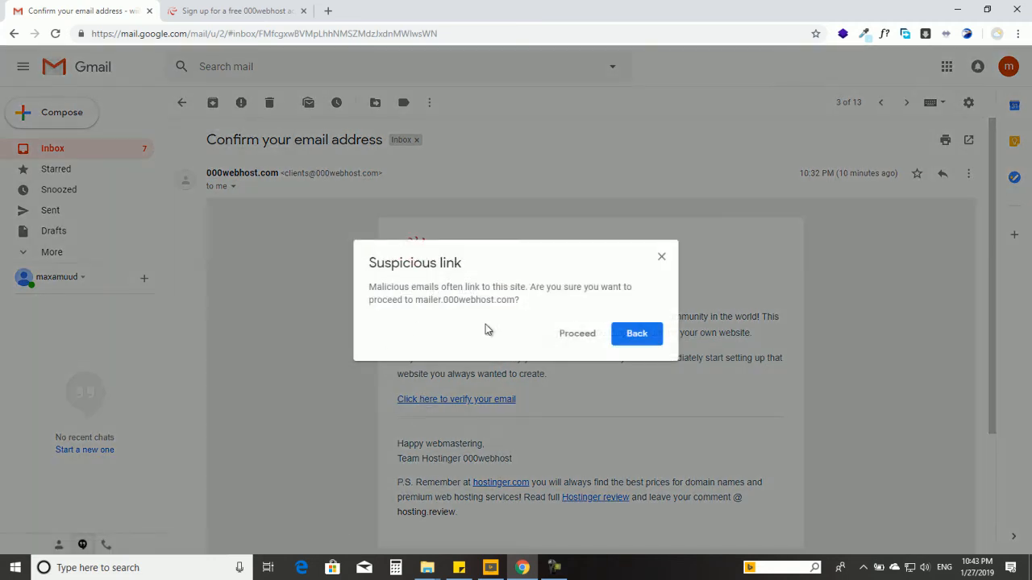
click(587, 337)
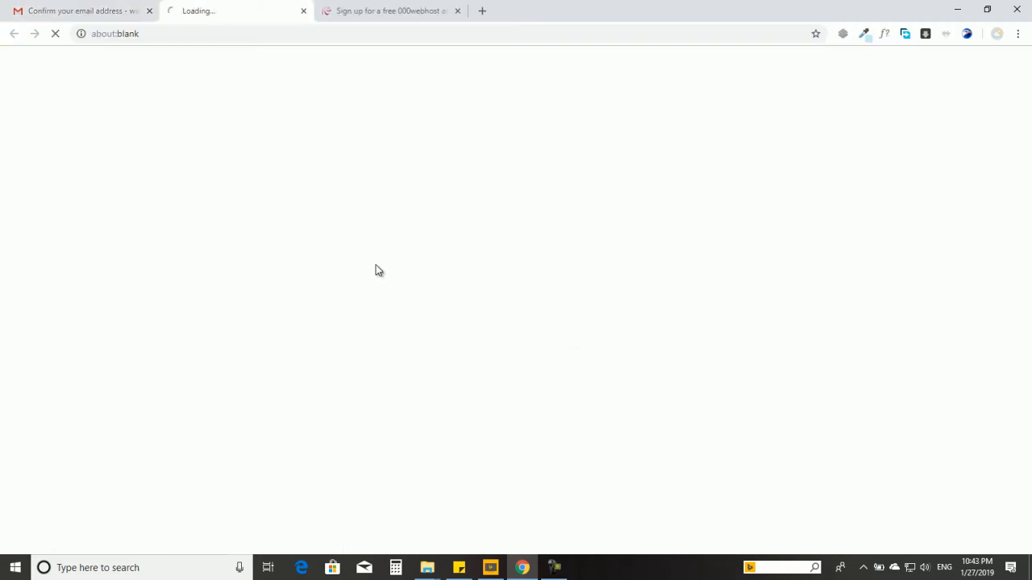
click(121, 6)
click(198, 8)
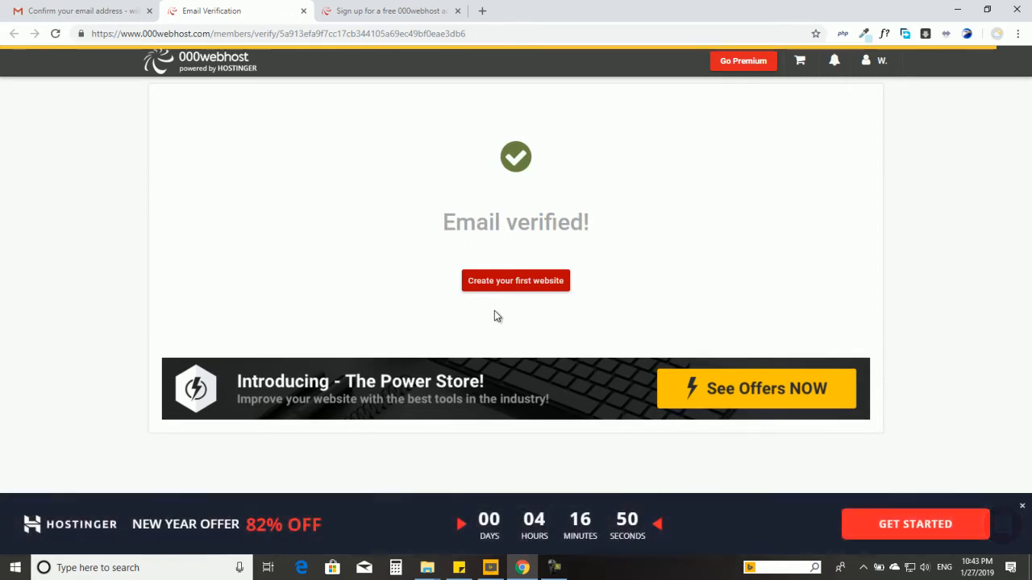
Start creating the first website and choose a reason for signing up.
click(126, 12)
click(219, 10)
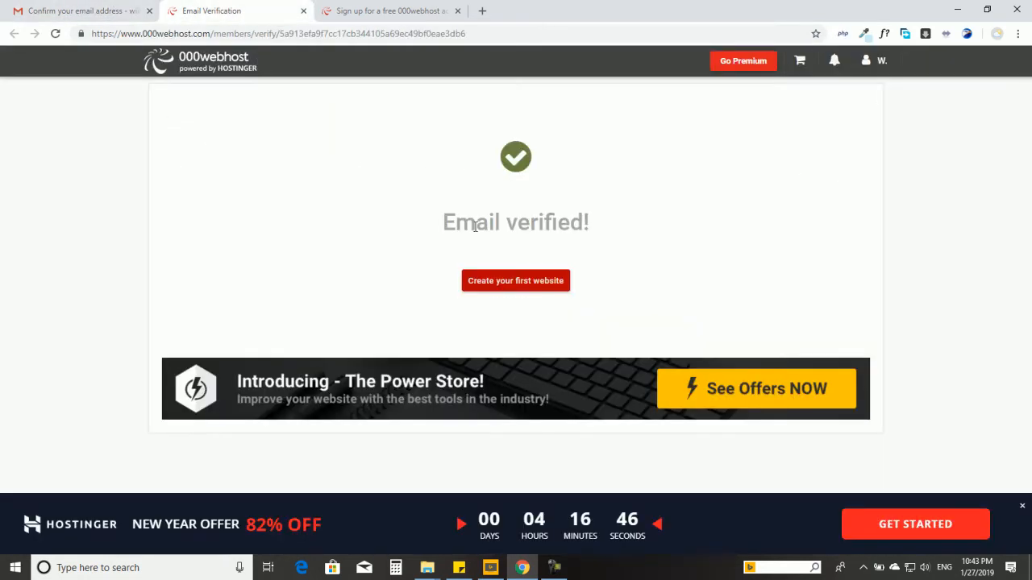
click(527, 283)
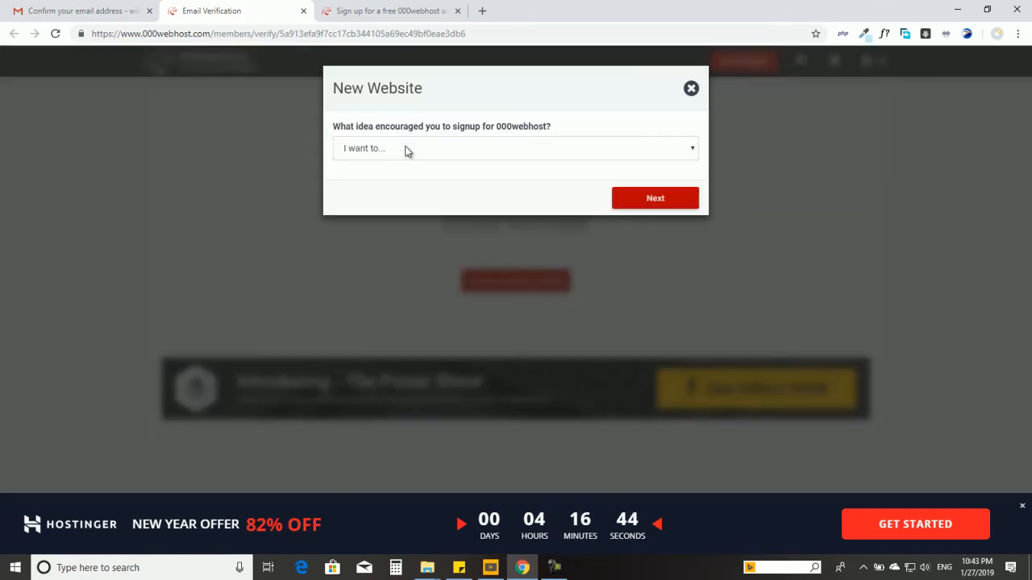
click(477, 149)
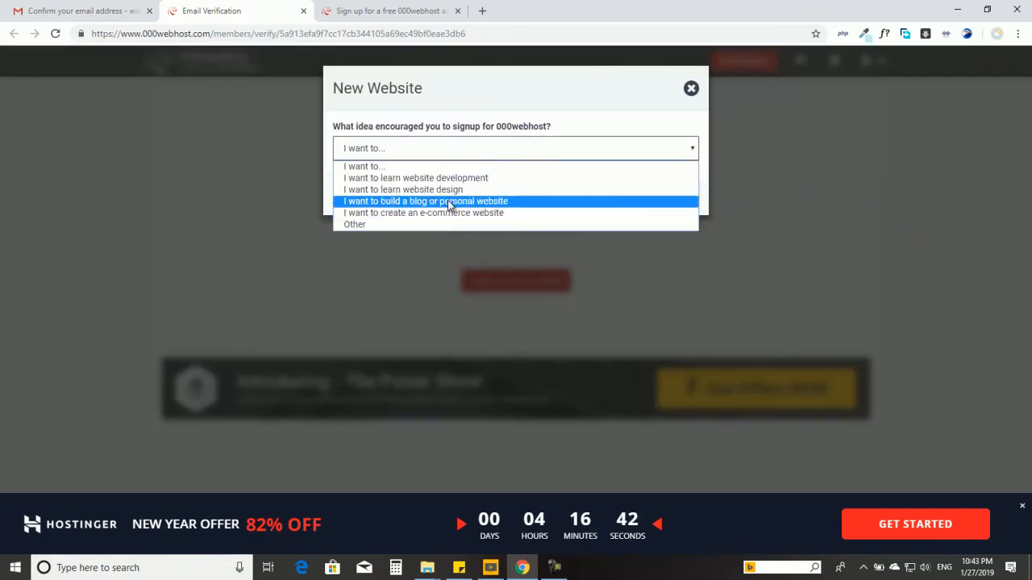
click(510, 177)
click(627, 203)
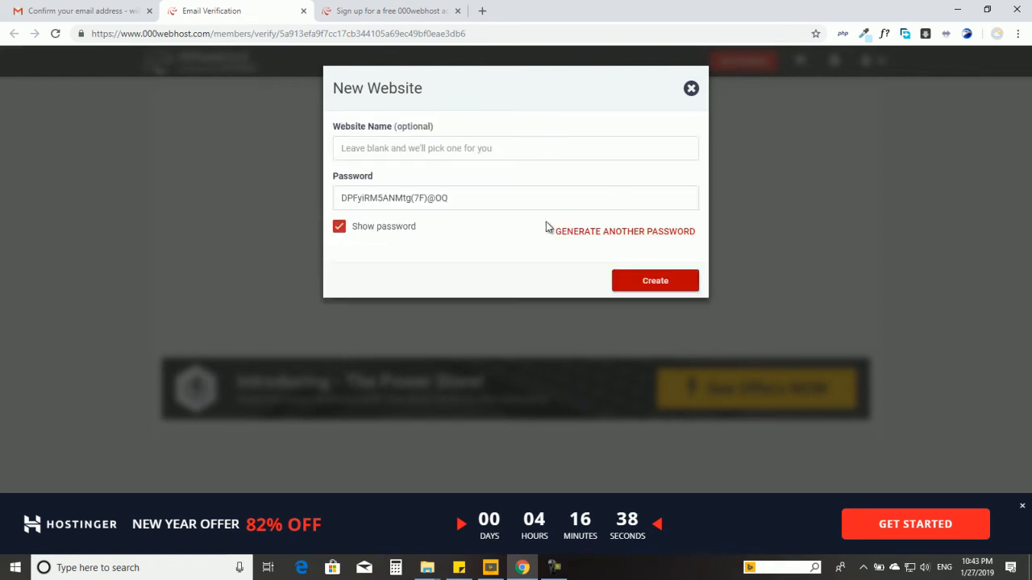
Name the website sacaada, replace the generated password with a new one, and create it.
click(346, 148)
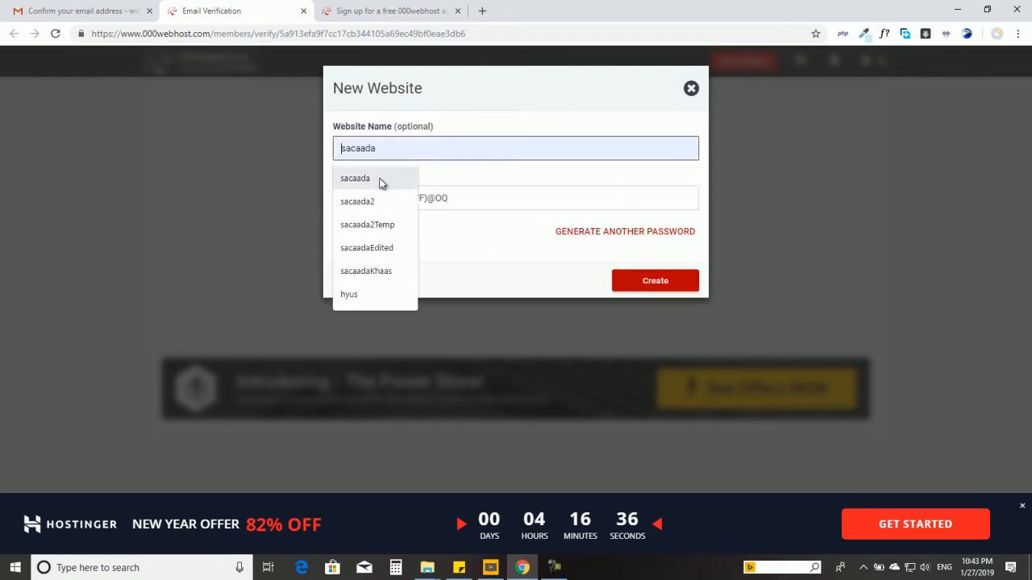
click(382, 183)
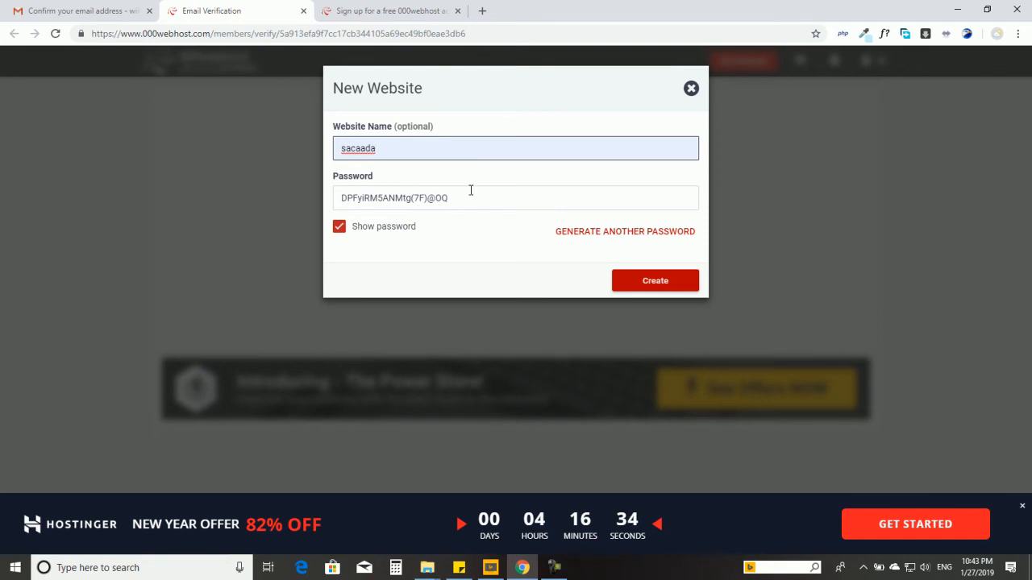
drag(477, 197, 245, 186)
drag(404, 150, 328, 151)
drag(475, 199, 296, 209)
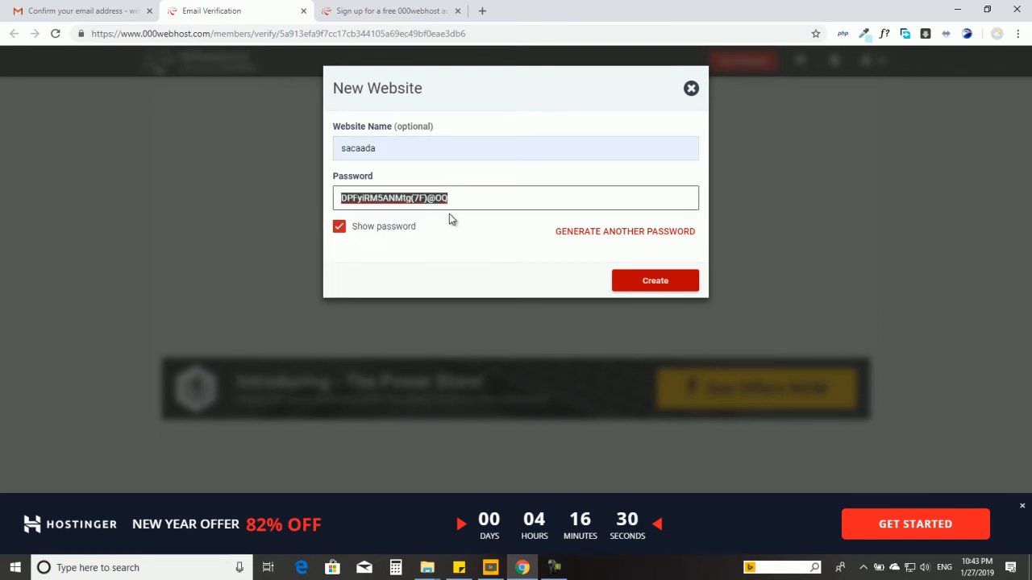
key(BackSpace)
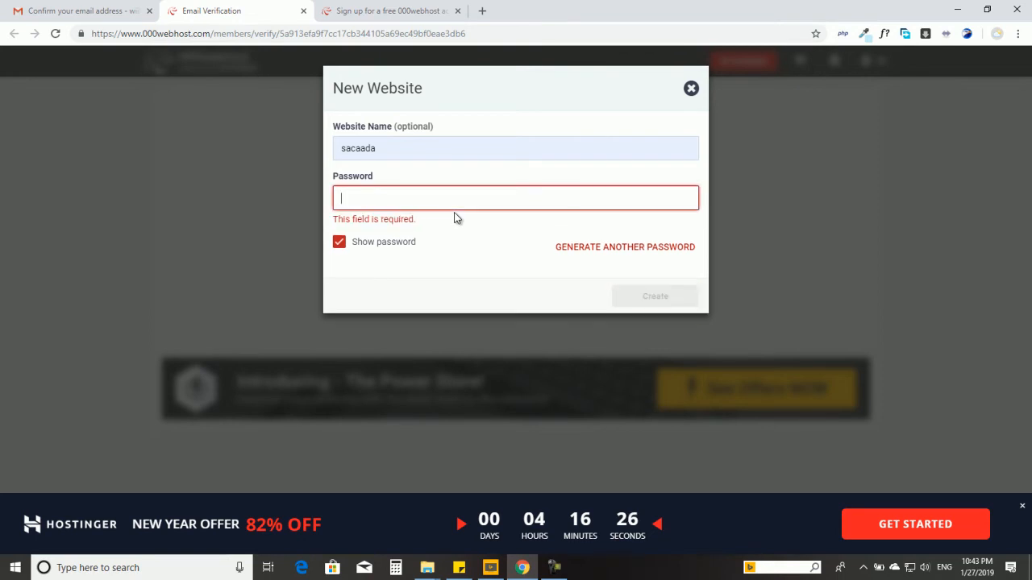
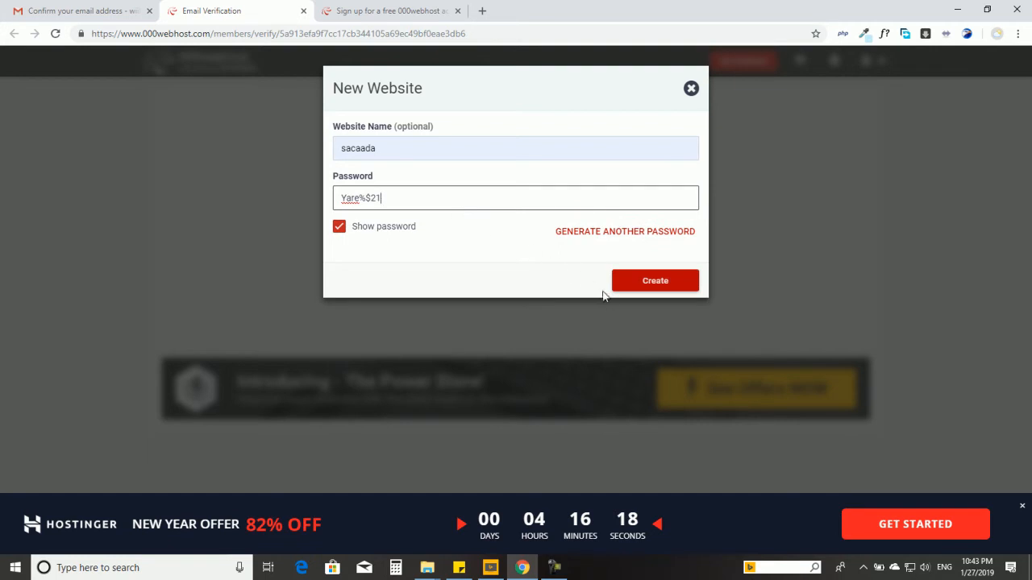
click(631, 289)
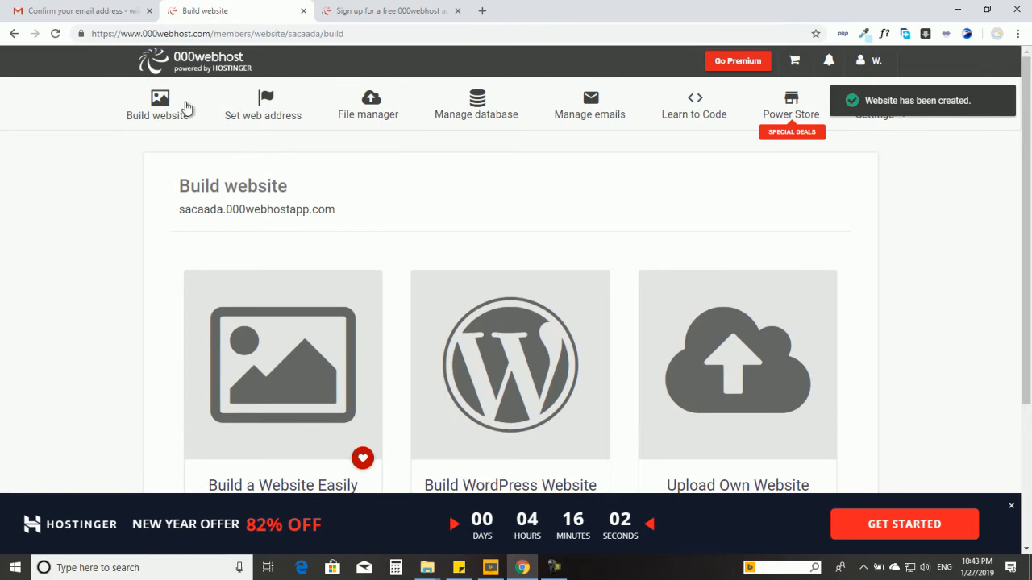
Open sacaada.000webhostapp.com in a new tab to check its placeholder page.
scroll(92, 246, down, 1)
drag(162, 146, 335, 149)
right_click(323, 148)
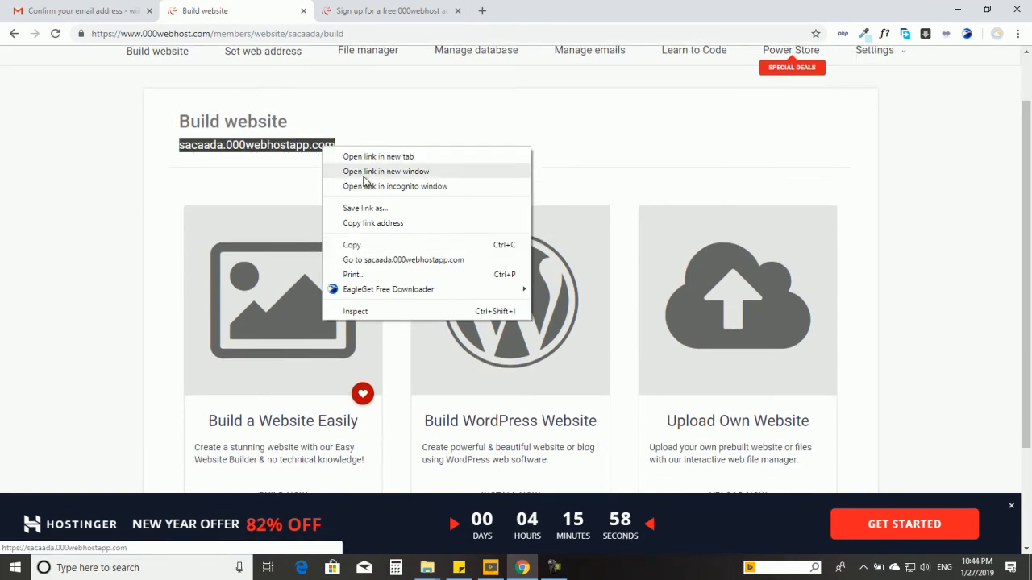
click(399, 260)
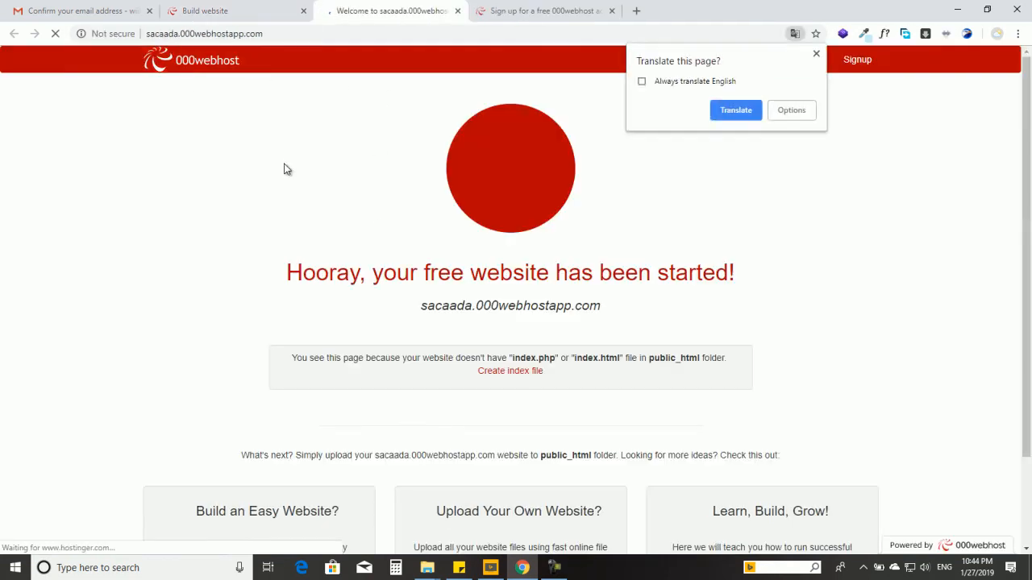
drag(198, 279, 744, 321)
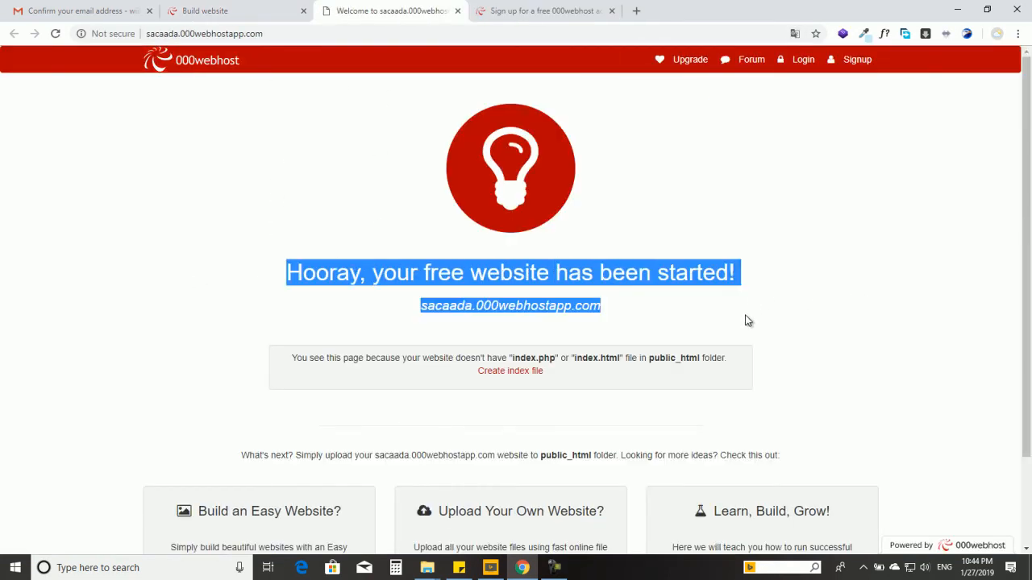
scroll(743, 312, down, 1)
click(186, 208)
click(196, 10)
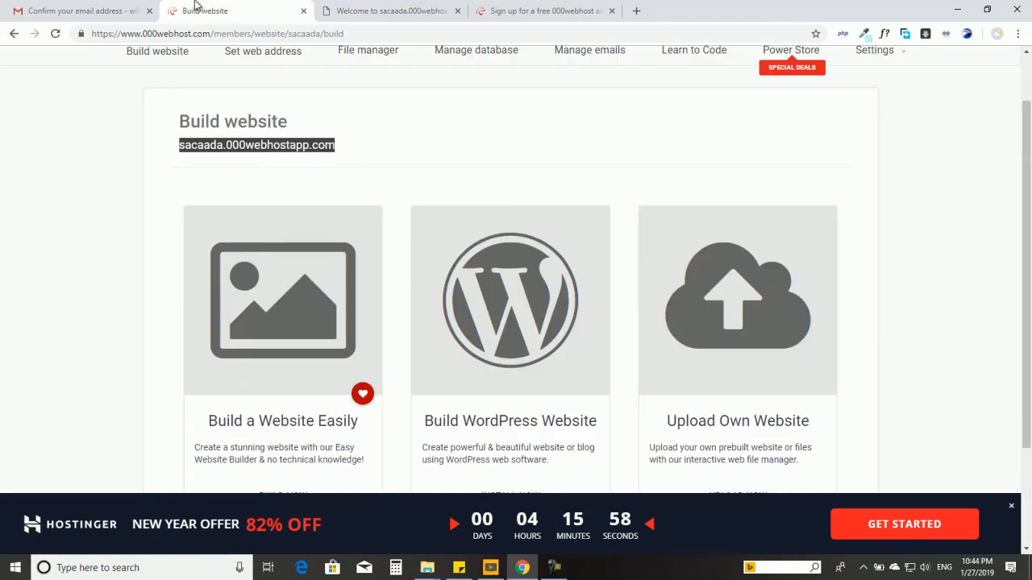
click(150, 315)
scroll(184, 327, down, 2)
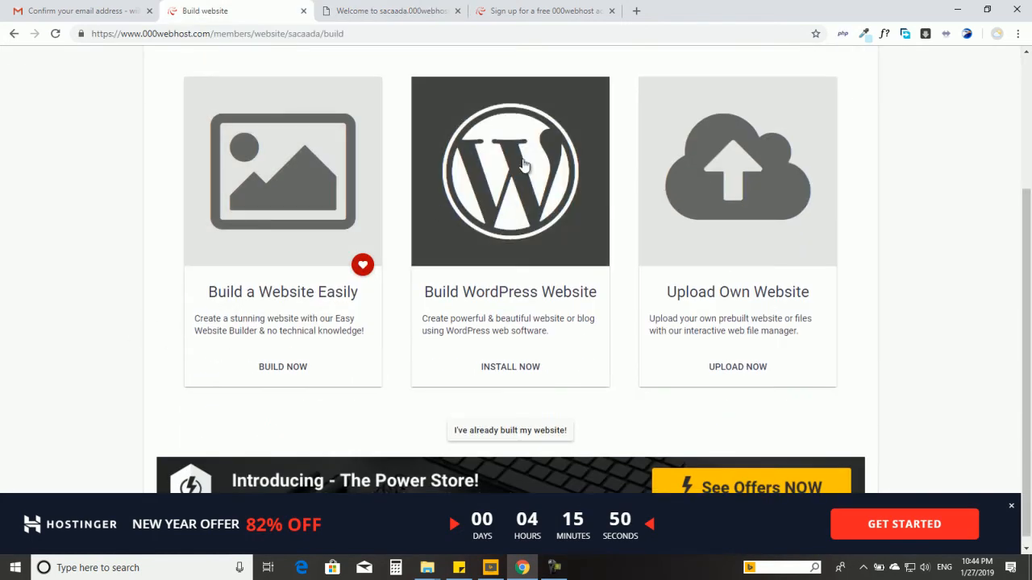
Launch the WordPress installer, keeping the default admin details, URL and English, and install.
click(498, 181)
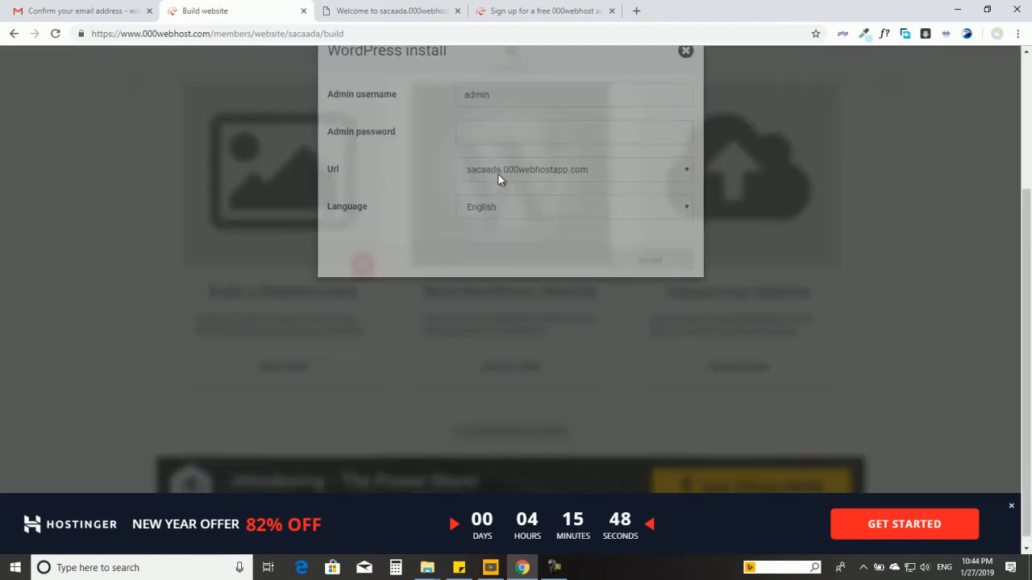
double_click(486, 134)
click(368, 178)
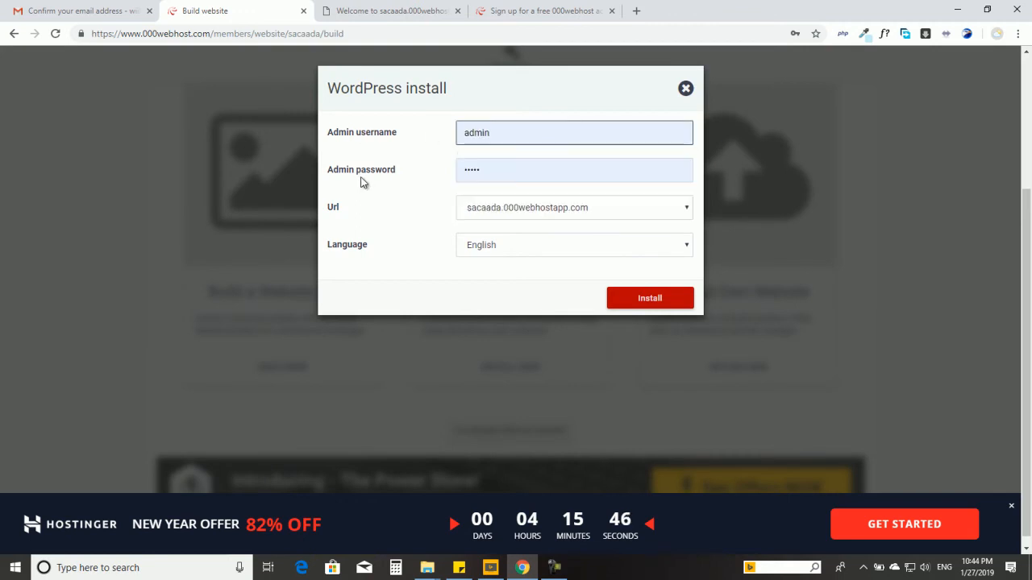
drag(493, 173, 403, 224)
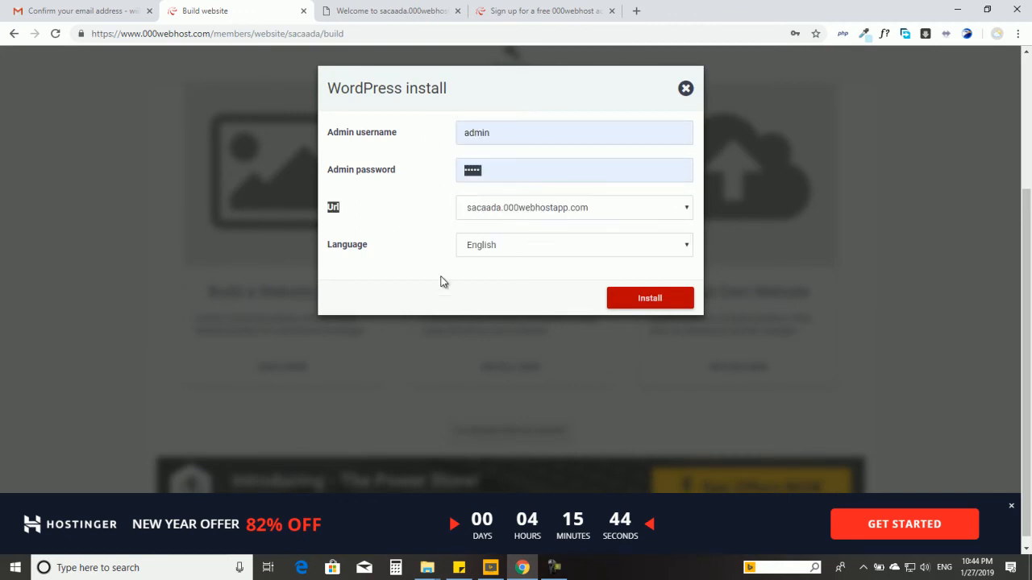
click(615, 307)
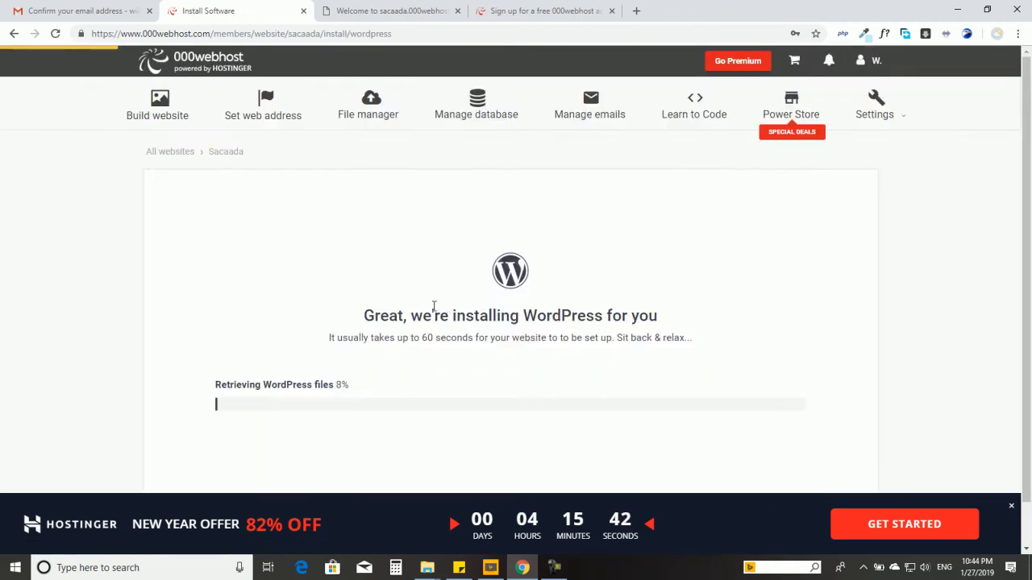
scroll(363, 339, down, 1)
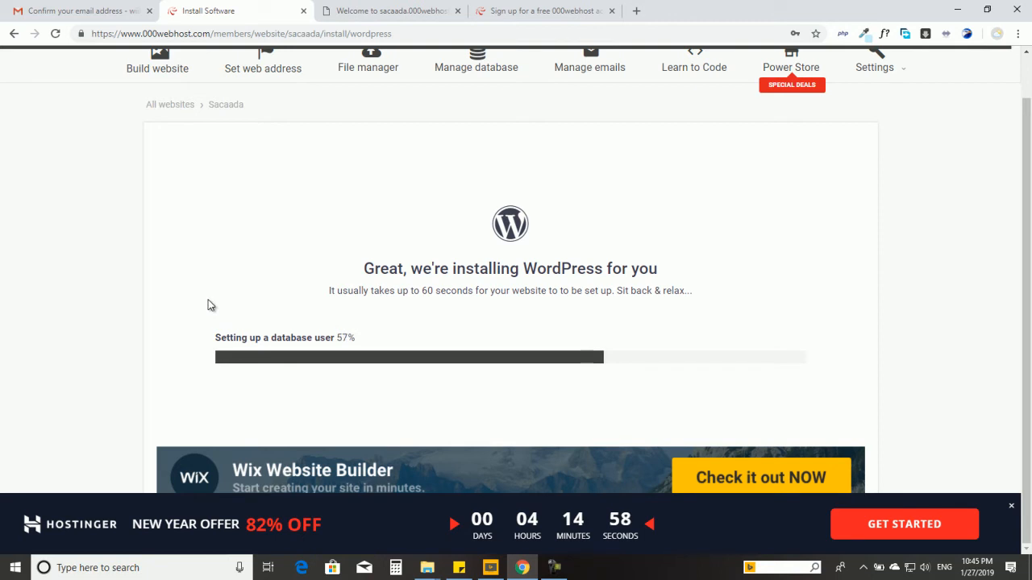
Browse in File Explorer to C:\xampp\htdocs\sacaada\wp-content\themes.
click(357, 516)
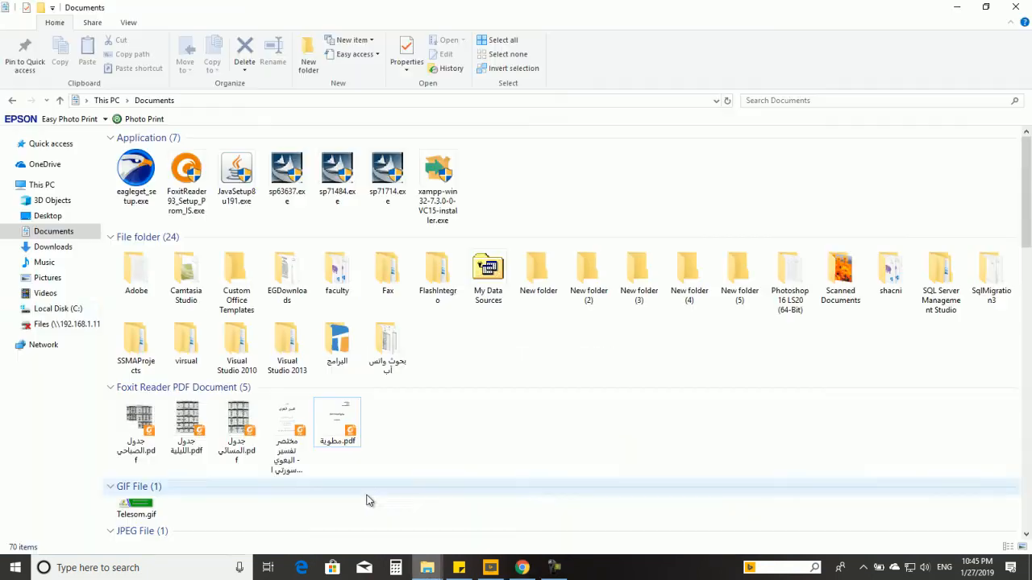
click(44, 186)
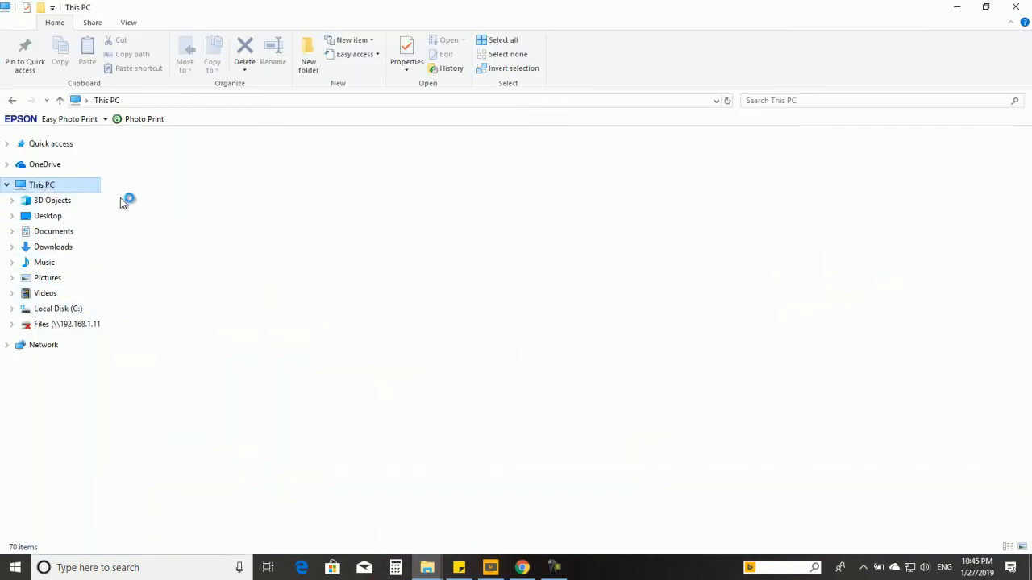
click(226, 271)
double_click(226, 271)
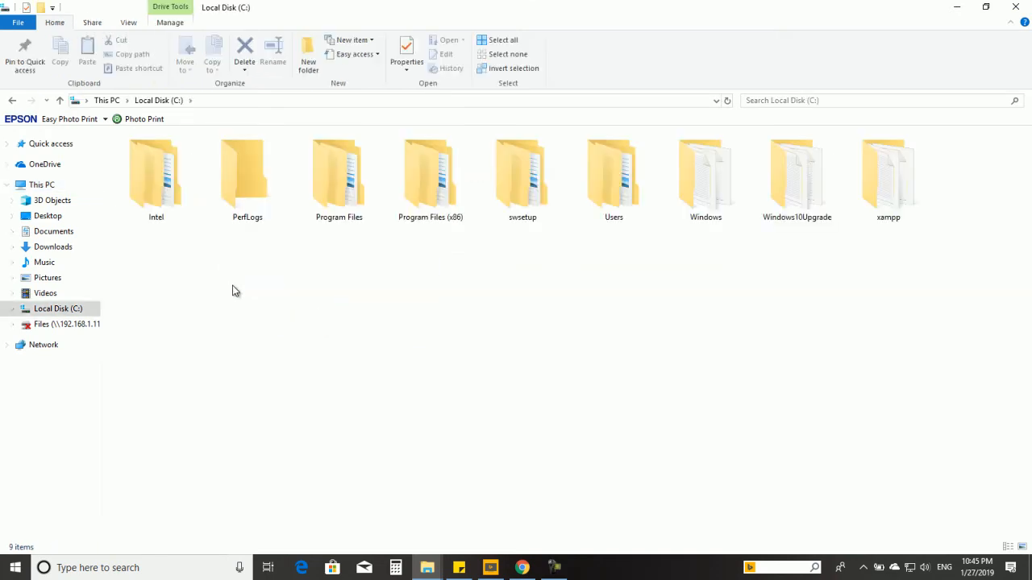
double_click(865, 184)
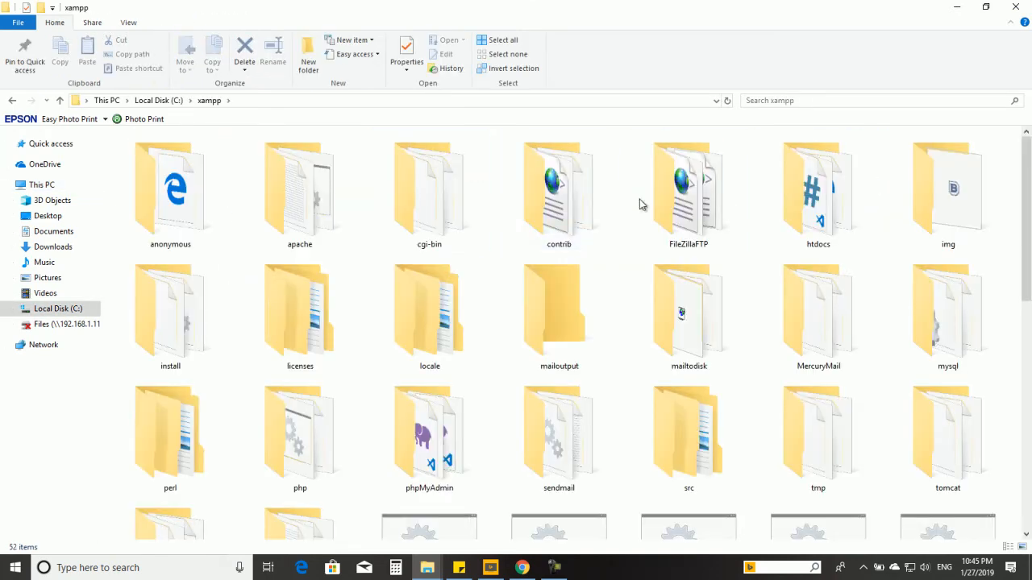
double_click(810, 194)
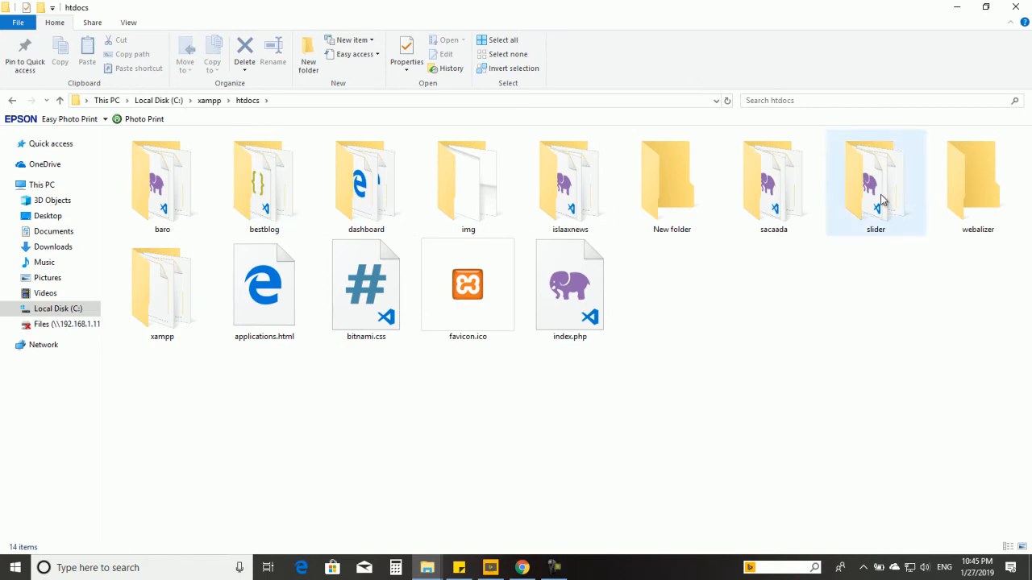
double_click(772, 187)
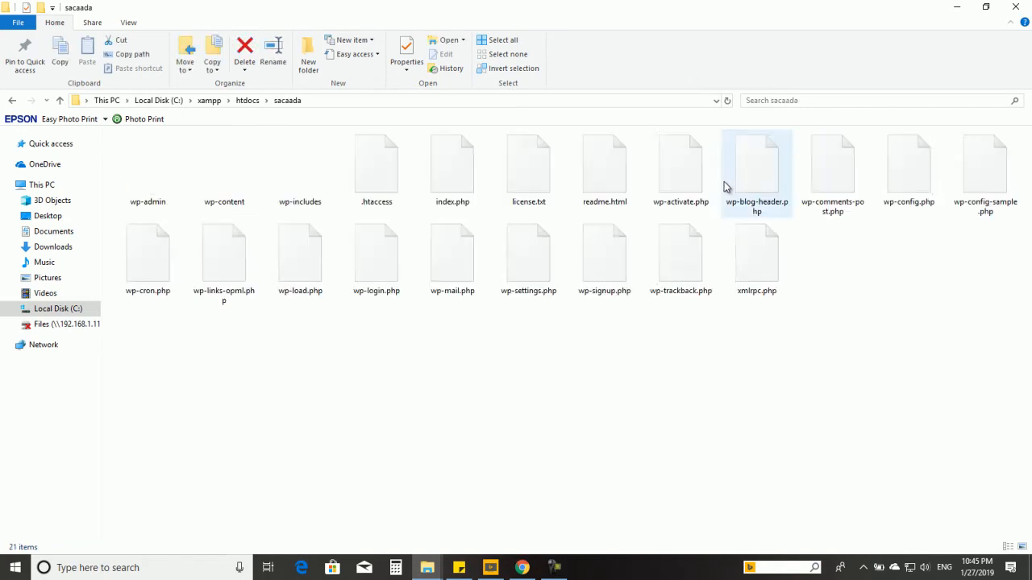
double_click(226, 181)
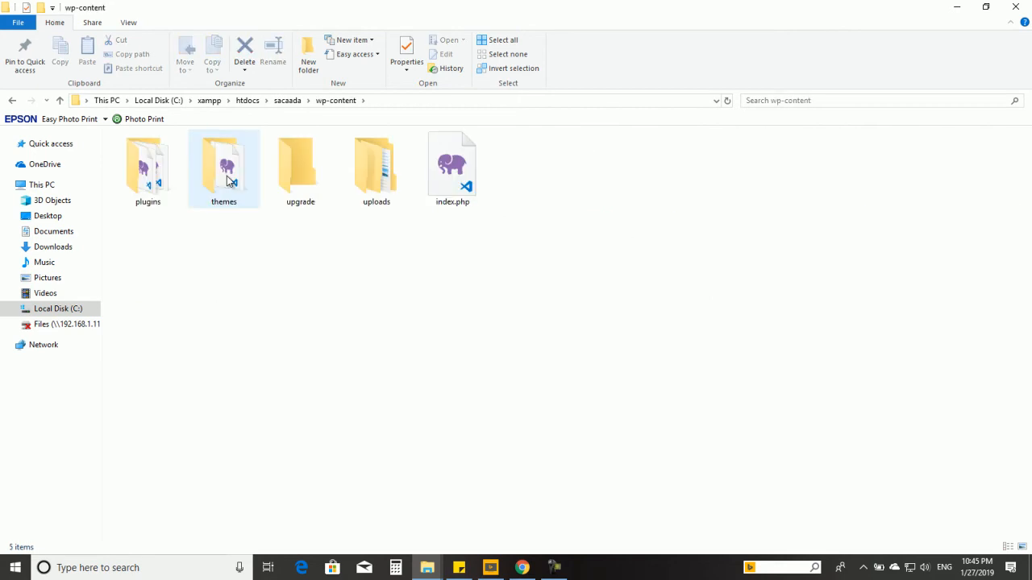
double_click(226, 181)
Compress the nakhiil folder into nakhiil.zip via Send to, then return to the browser.
click(360, 384)
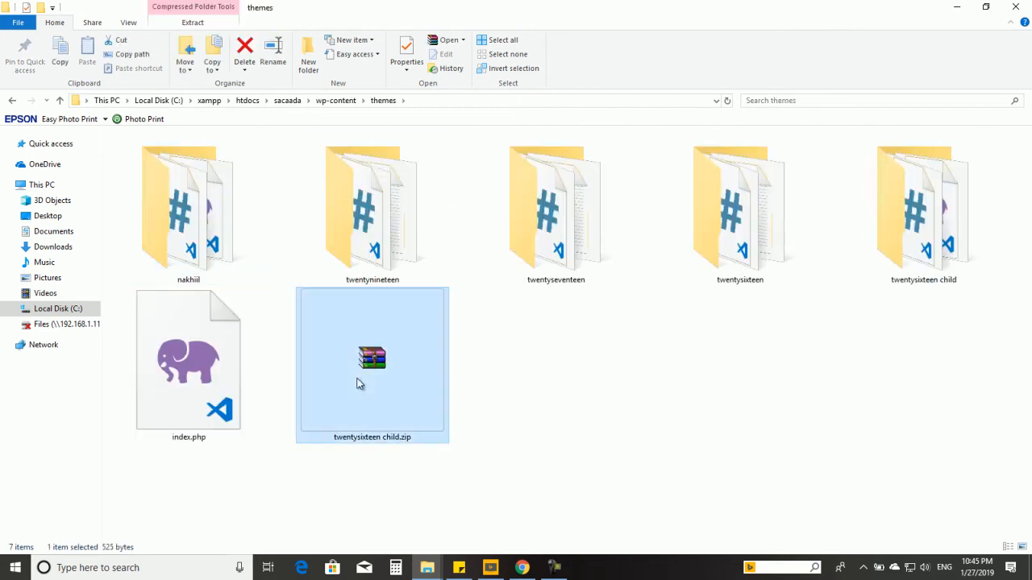
click(516, 391)
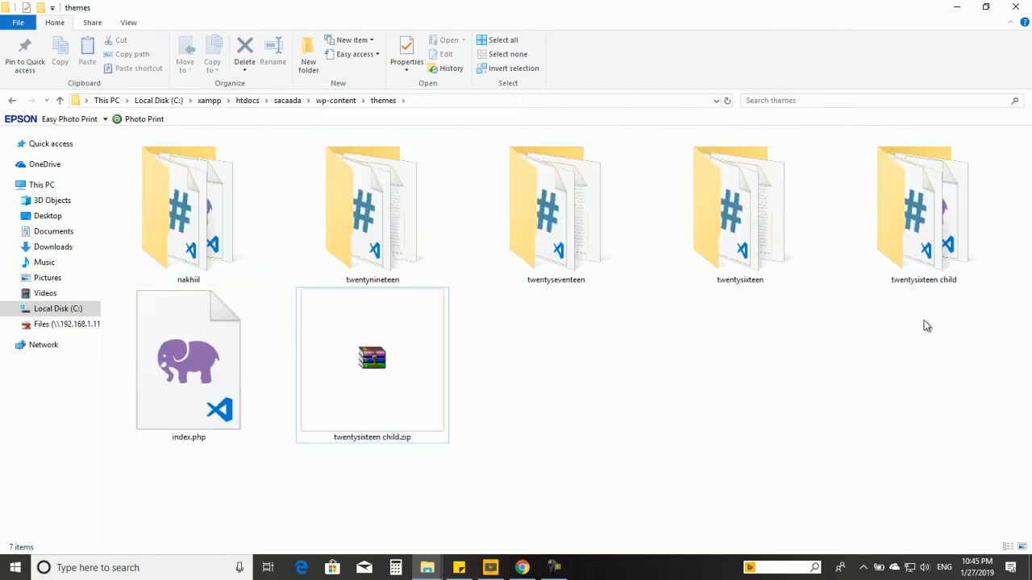
click(214, 199)
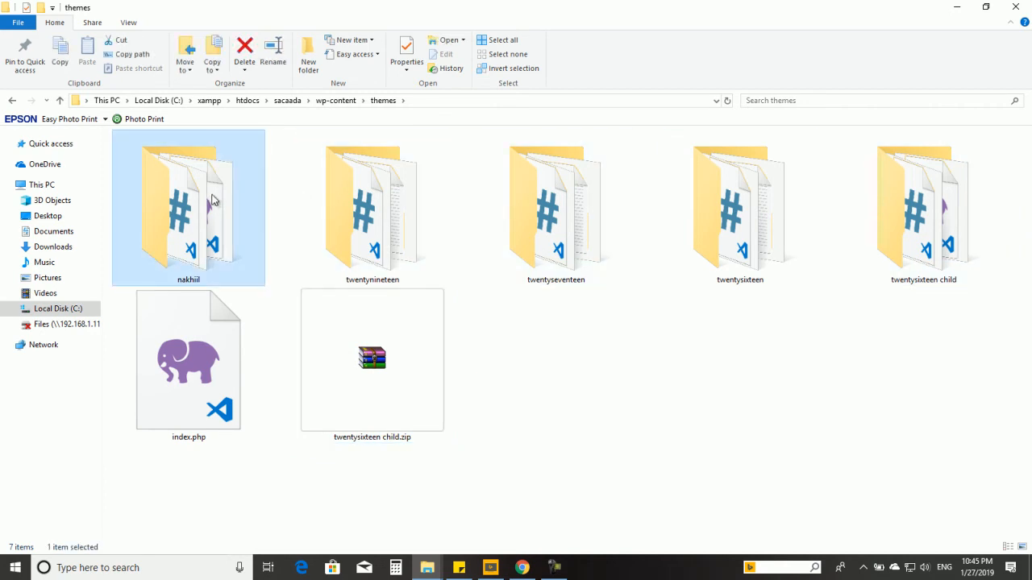
right_click(214, 199)
mouse_move(368, 432)
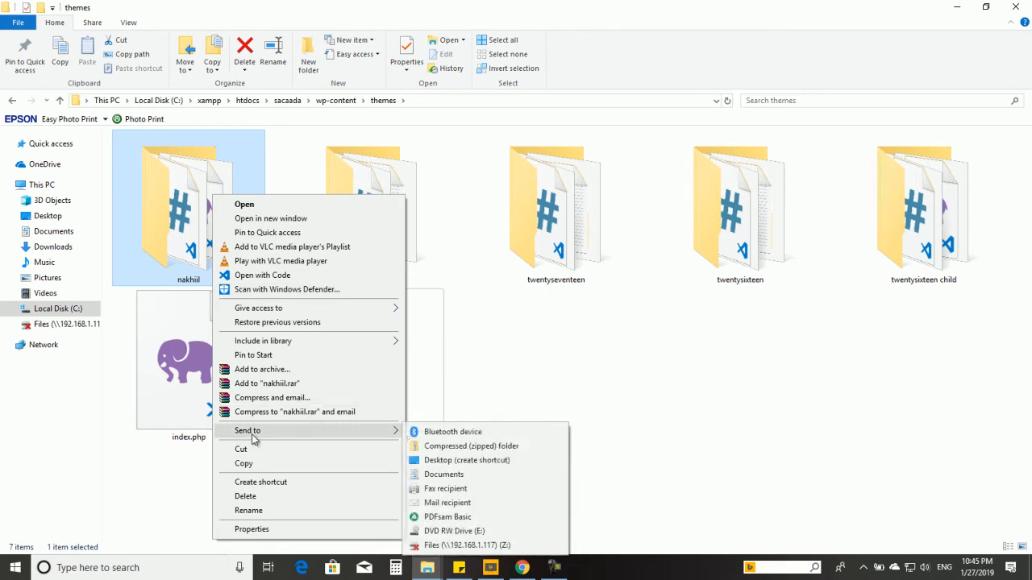
click(465, 447)
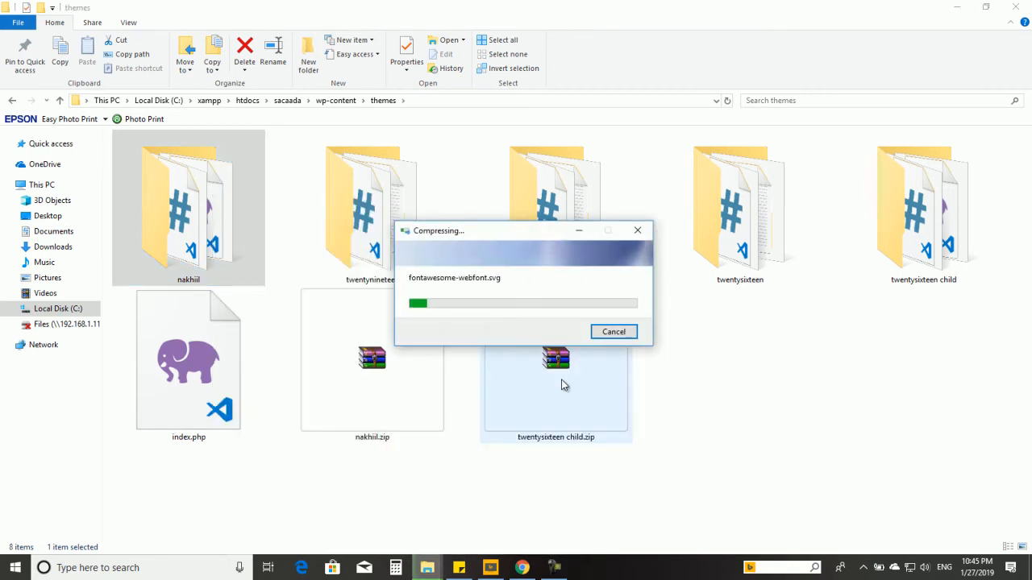
click(522, 568)
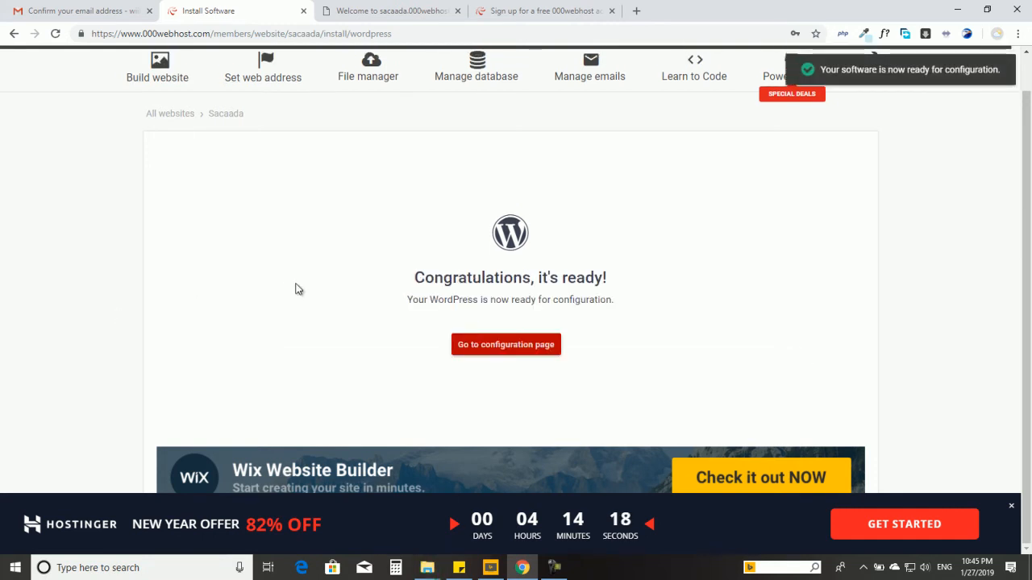
Reload the sacaada site tab, then go to its /wp-admin address.
click(370, 6)
click(54, 34)
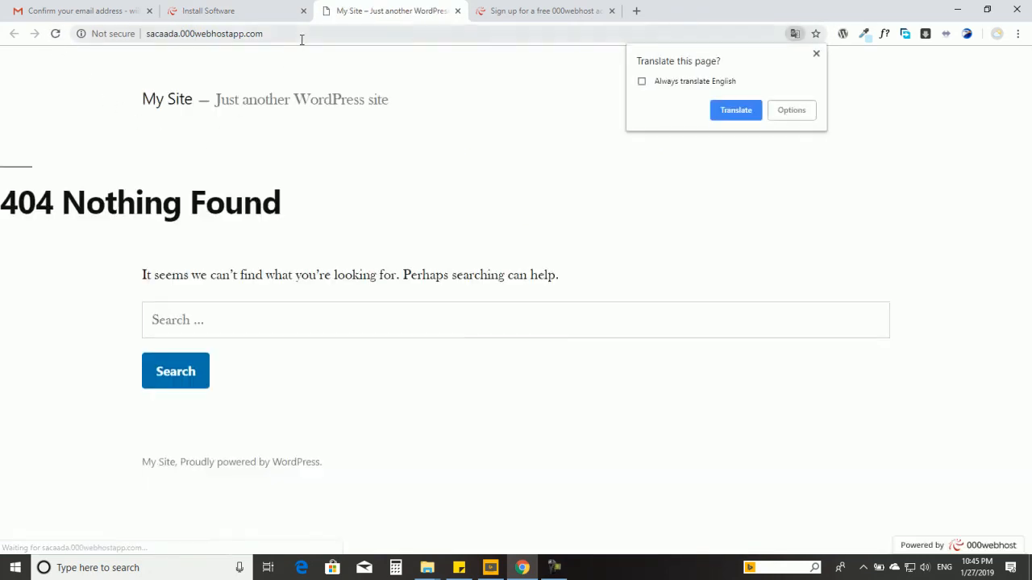
click(440, 131)
click(395, 36)
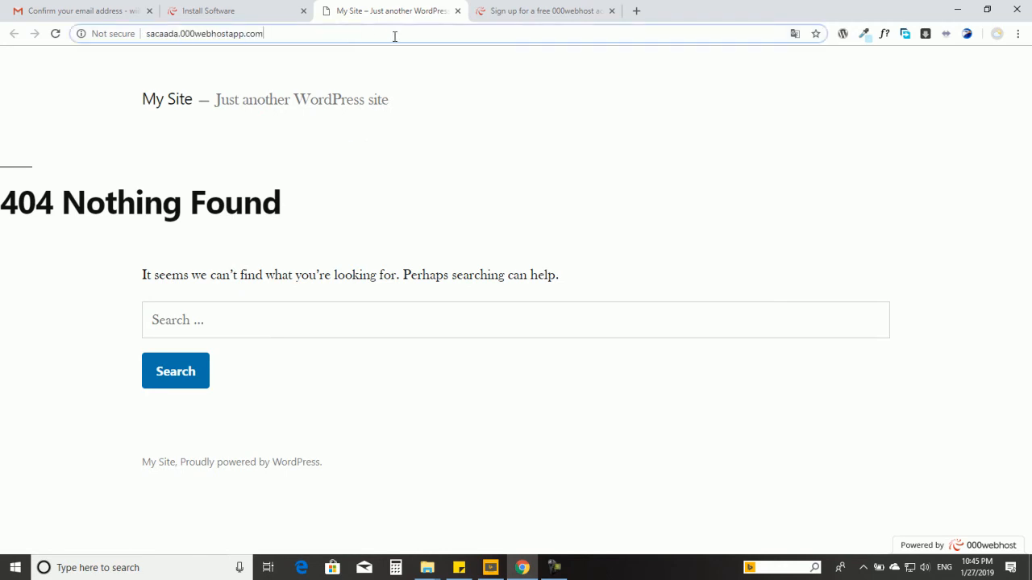
text(/)
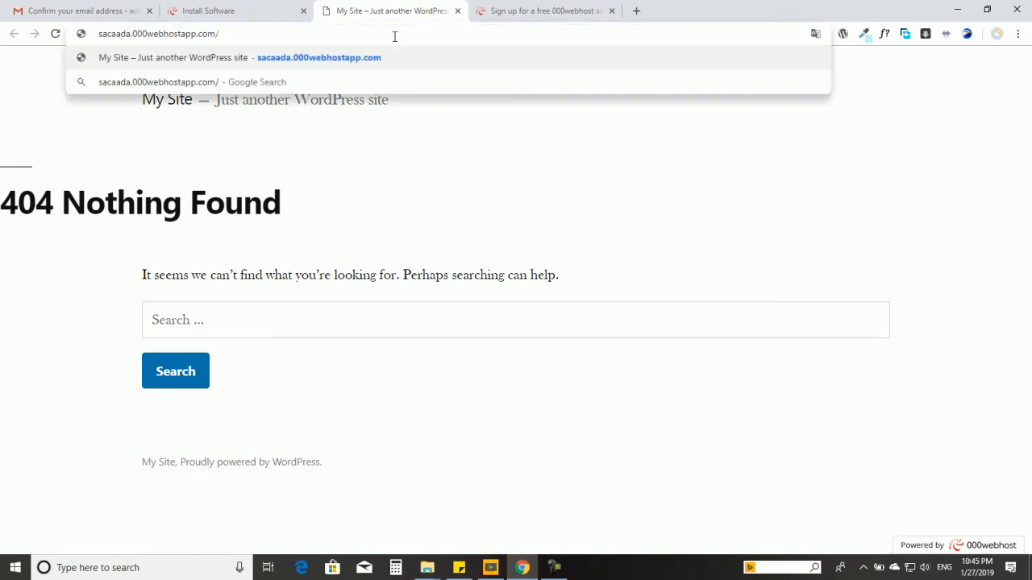
text(wp-admin)
key(Return)
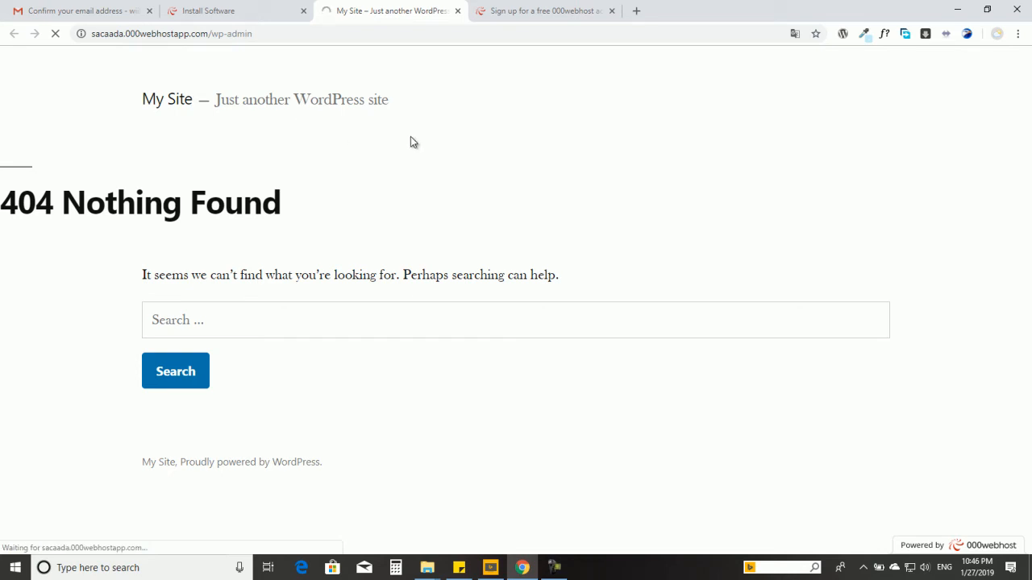
click(231, 15)
Log in to sacaada's WordPress admin with the saved username and password.
click(382, 7)
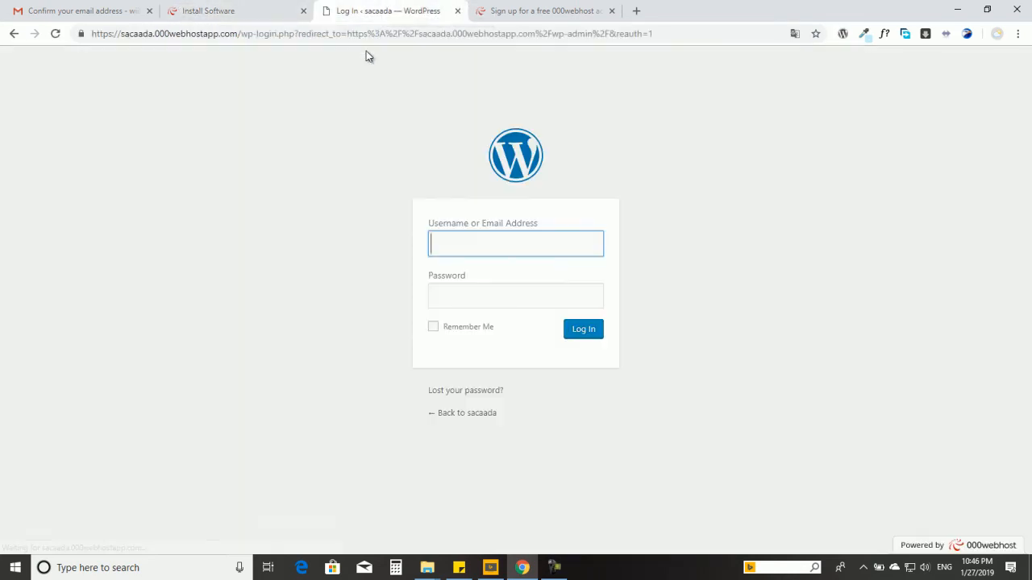
click(494, 245)
click(491, 267)
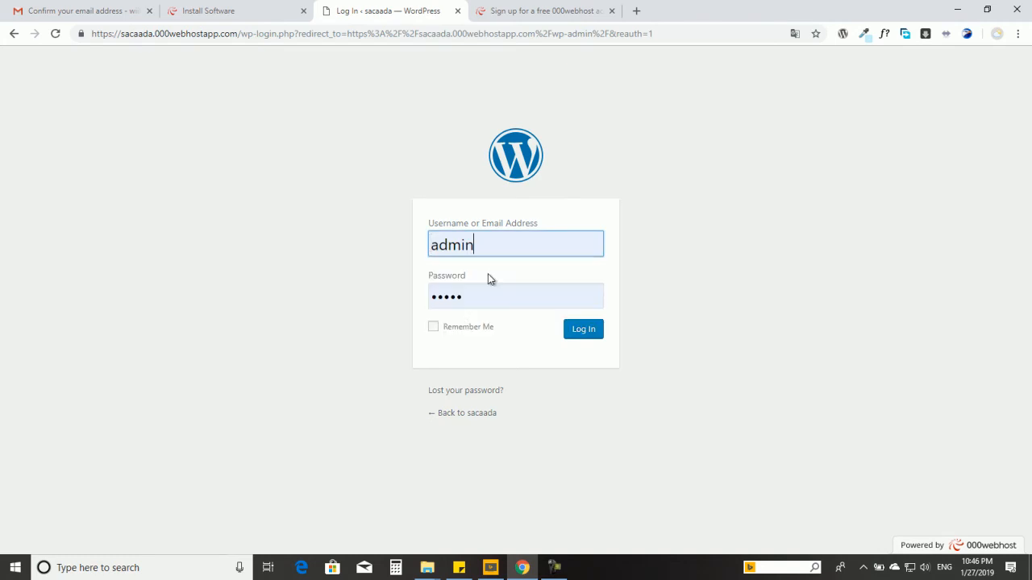
click(582, 336)
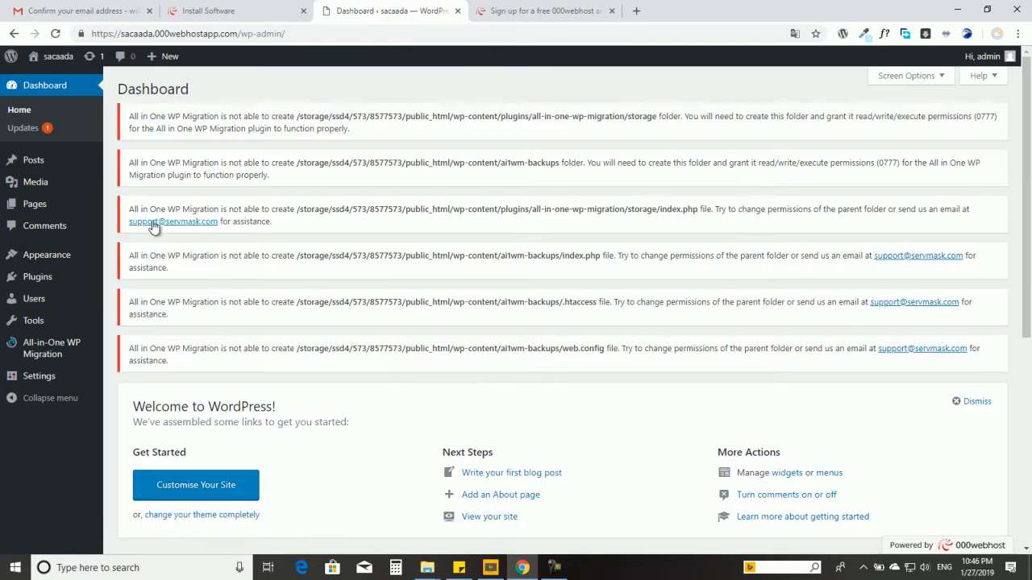
drag(129, 115, 739, 363)
click(779, 366)
Open the Updates page and dismiss the Hostinger and Shapely notices.
click(23, 129)
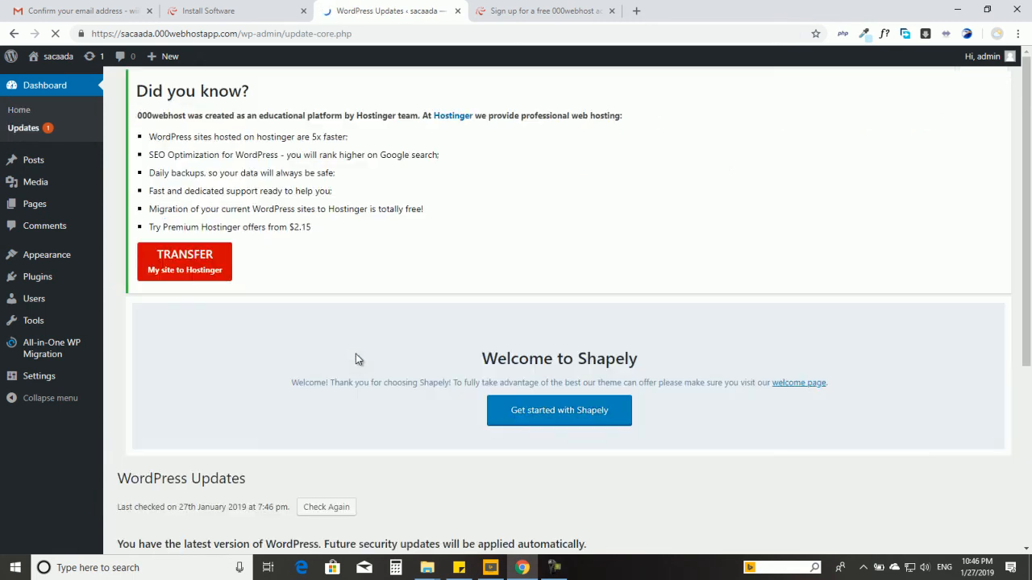
scroll(360, 387, down, 3)
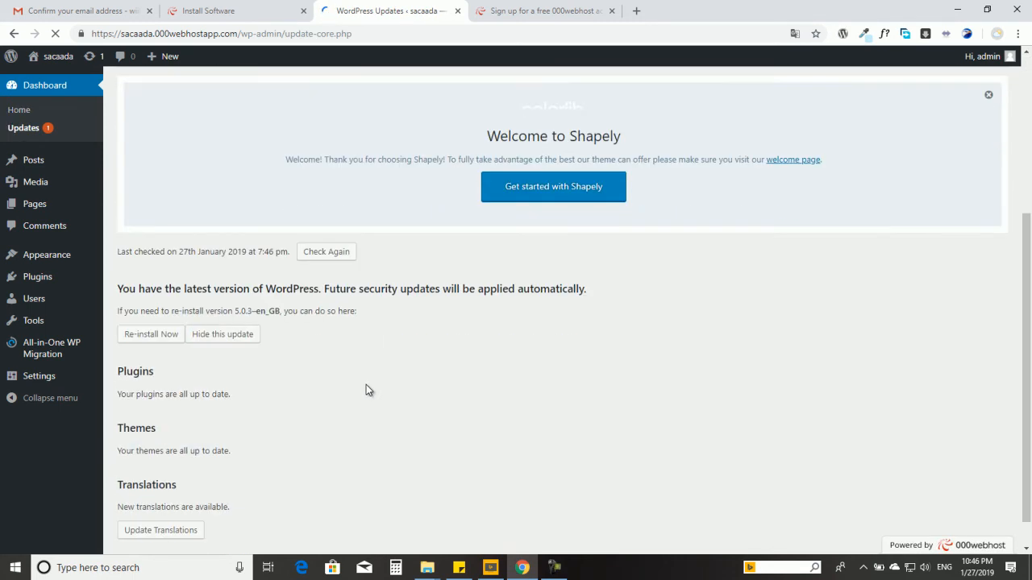
scroll(306, 364, down, 1)
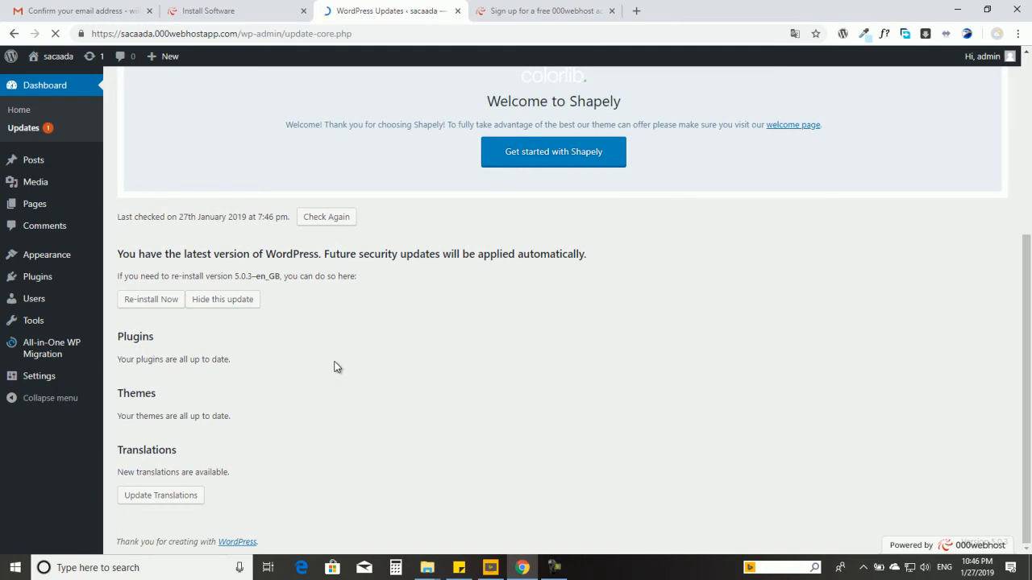
scroll(326, 387, up, 4)
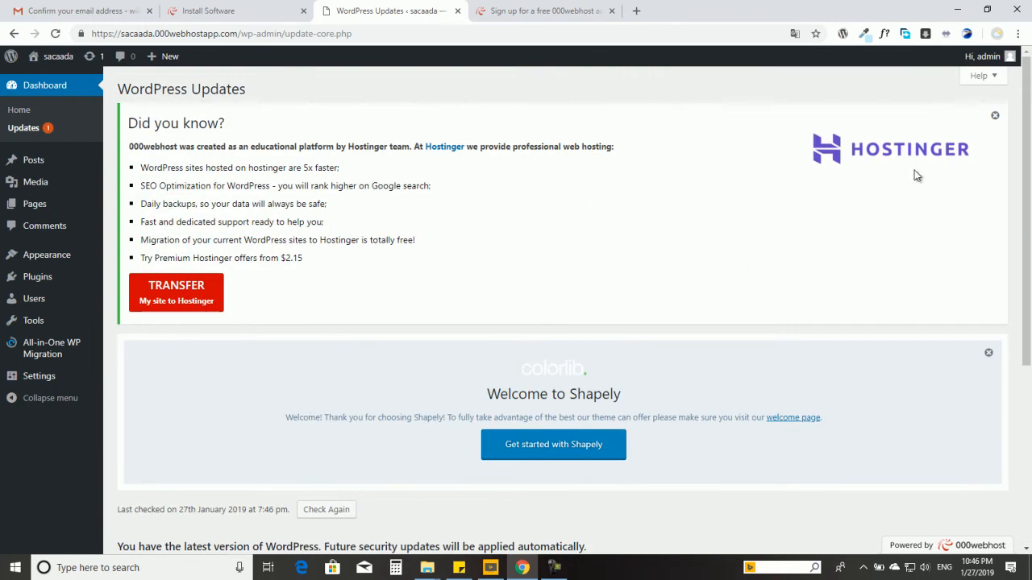
click(995, 117)
click(989, 123)
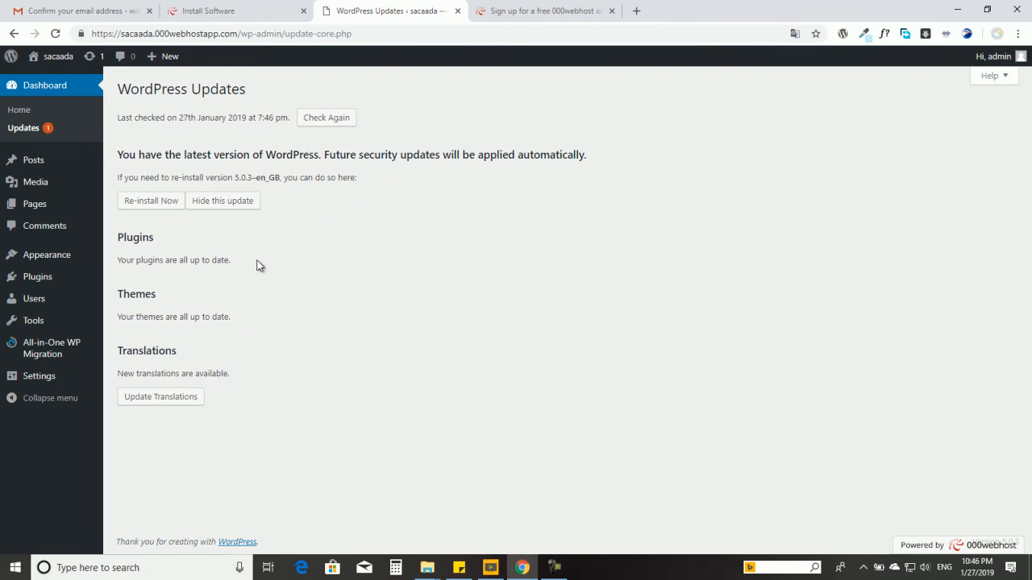
Reinstall the current WordPress version from the Updates page.
click(174, 206)
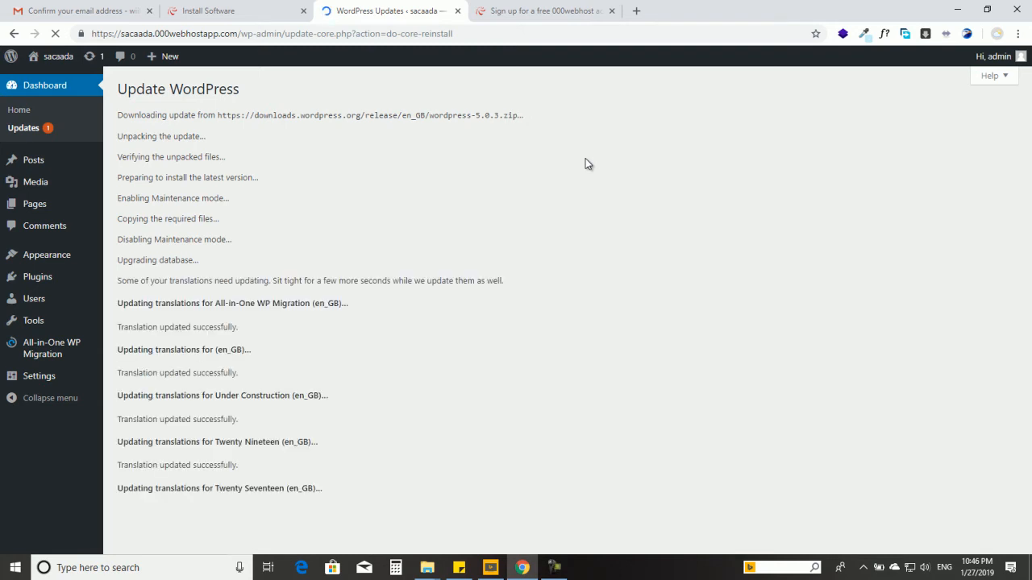
scroll(585, 167, down, 1)
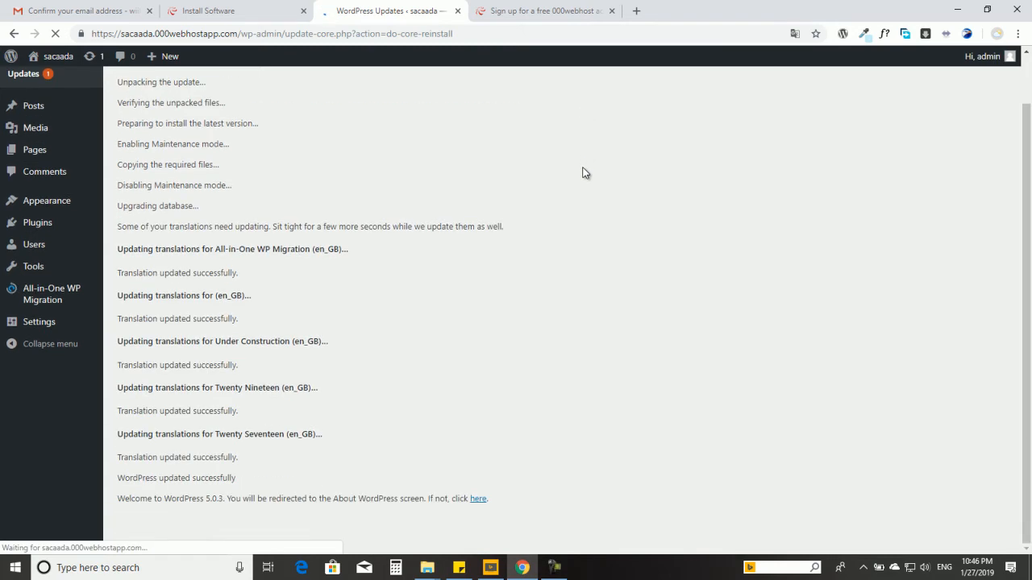
scroll(562, 242, up, 1)
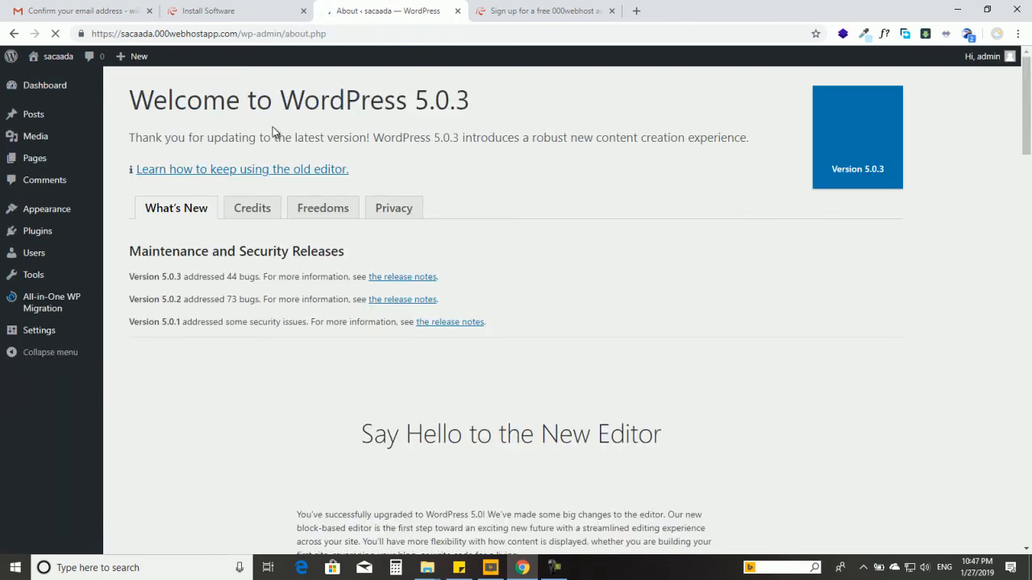
Go to the Dashboard and open Appearance > Themes.
click(45, 83)
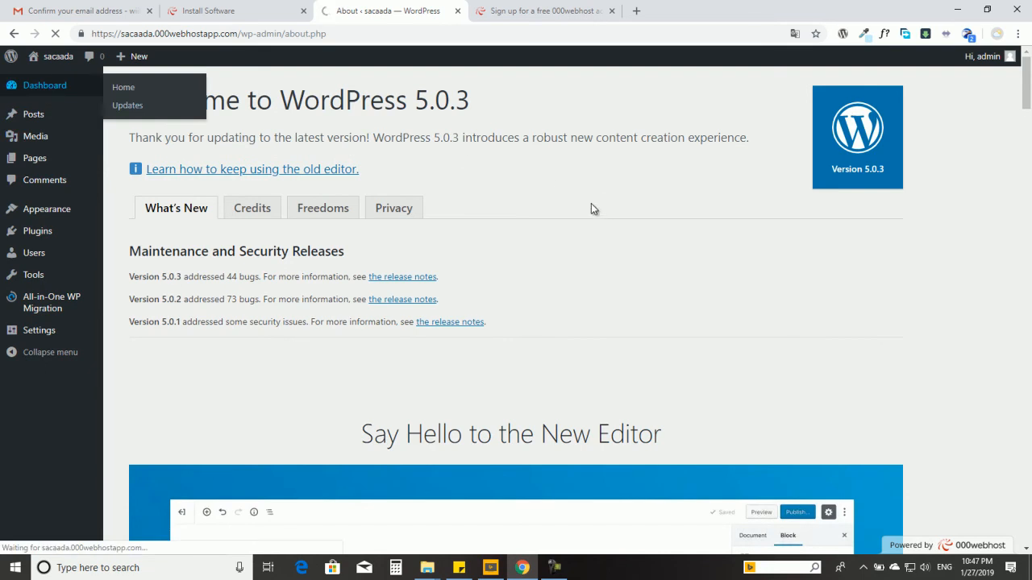
scroll(540, 210, down, 1)
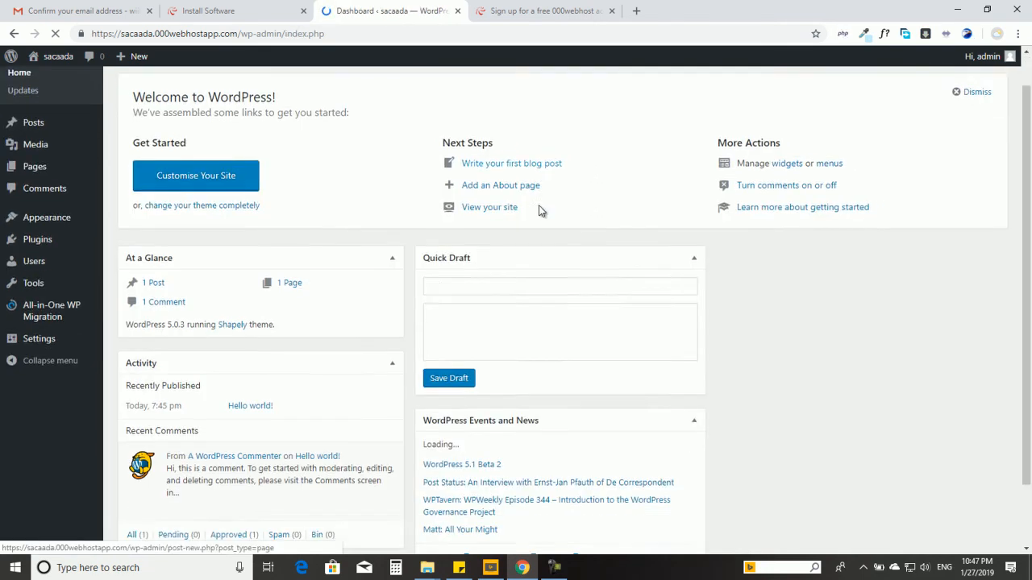
scroll(556, 216, down, 1)
scroll(814, 266, up, 2)
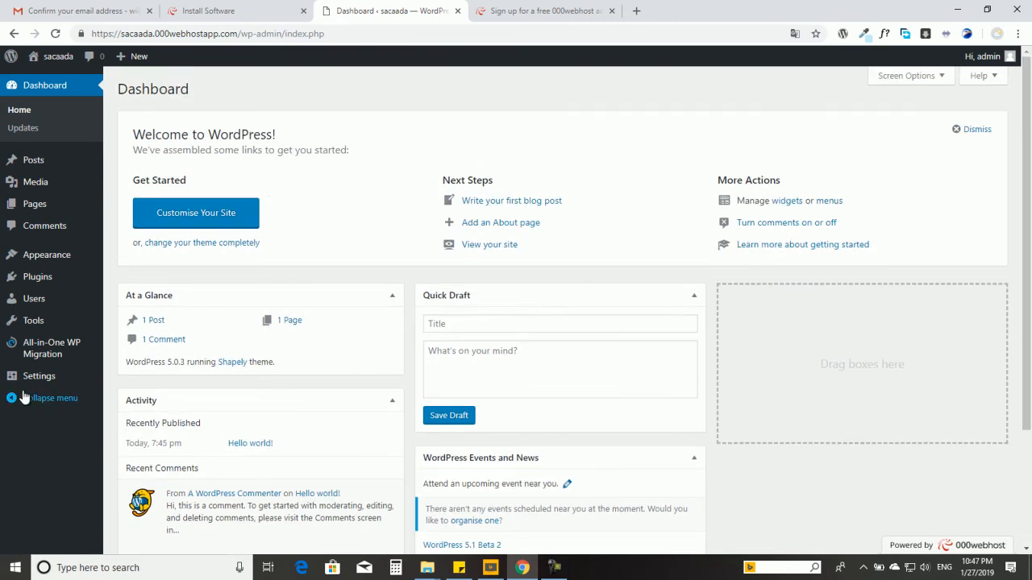
scroll(436, 287, down, 3)
scroll(436, 287, up, 3)
mouse_move(39, 256)
click(125, 262)
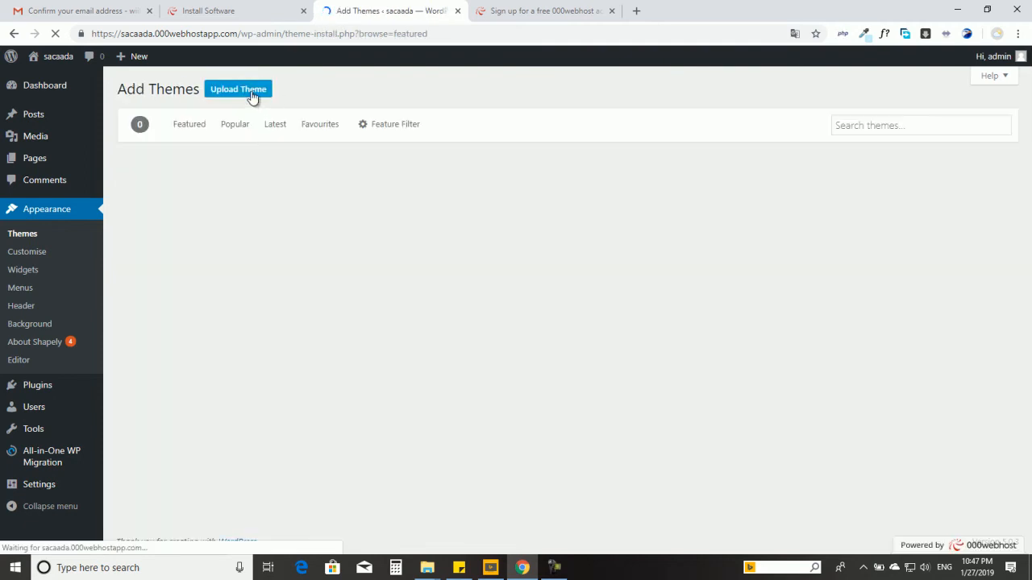
Drag nakhiil.zip from File Explorer into the Upload Theme form and install it.
click(248, 96)
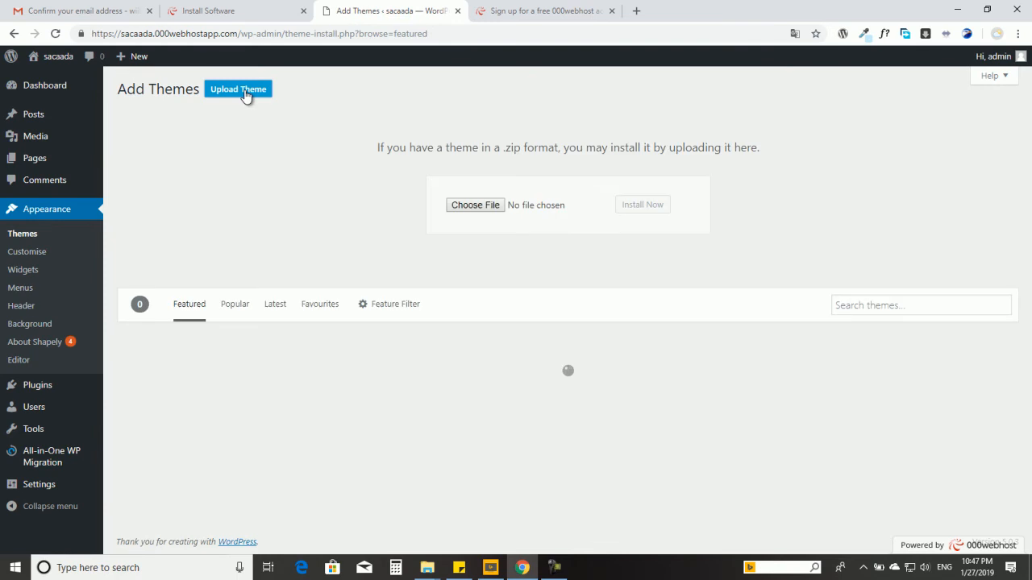
click(473, 208)
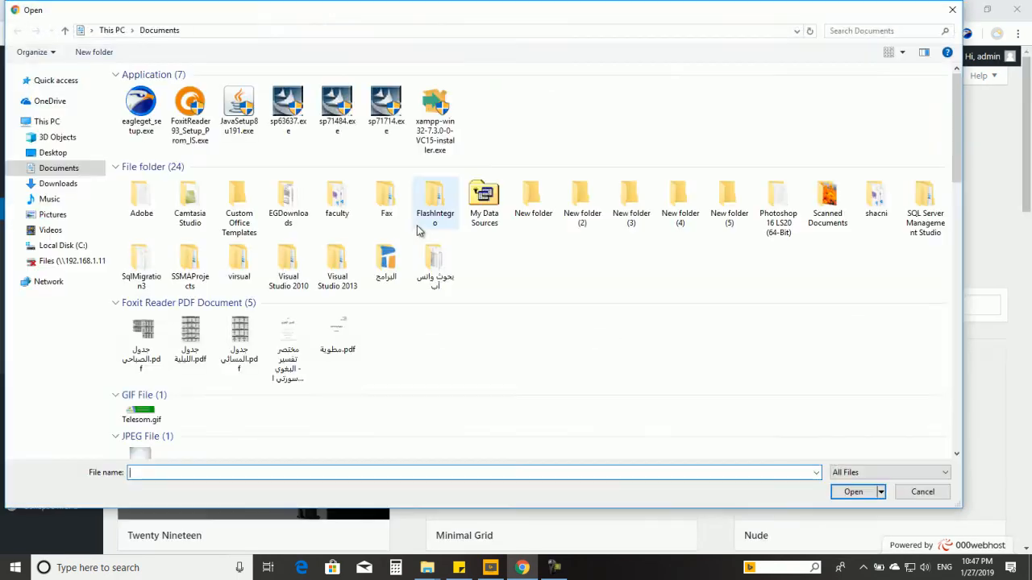
click(923, 492)
mouse_move(440, 569)
click(403, 516)
drag(379, 369, 470, 212)
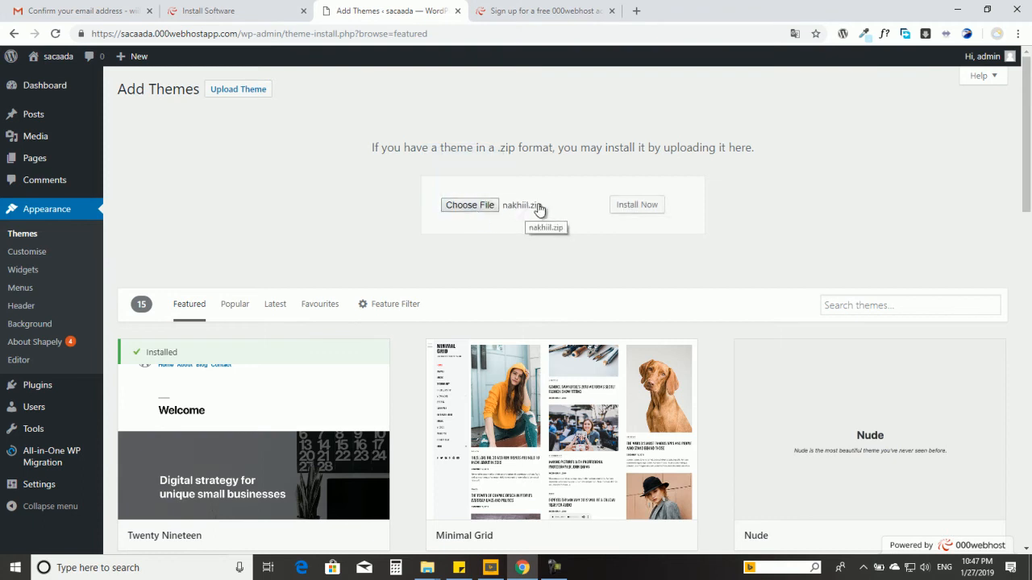
click(629, 209)
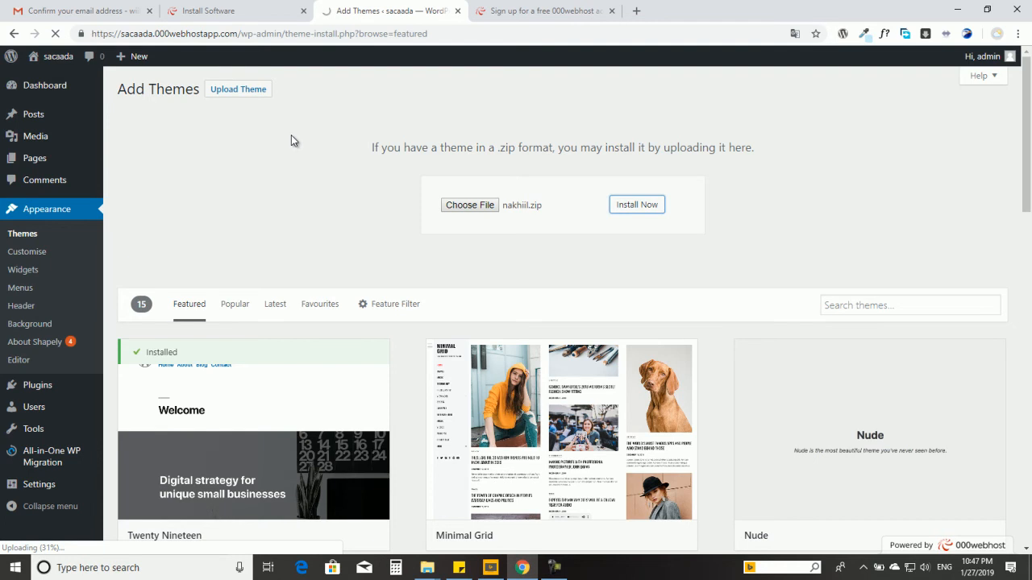
Open Settings > General for sacaada to view FTP host files.000webhost.com and port 21.
click(242, 10)
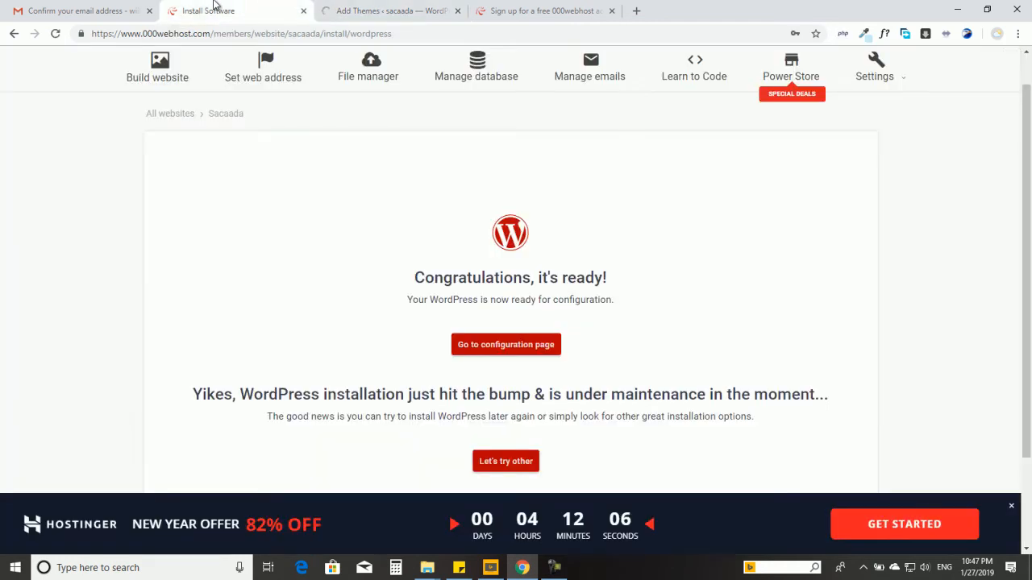
scroll(110, 203, up, 1)
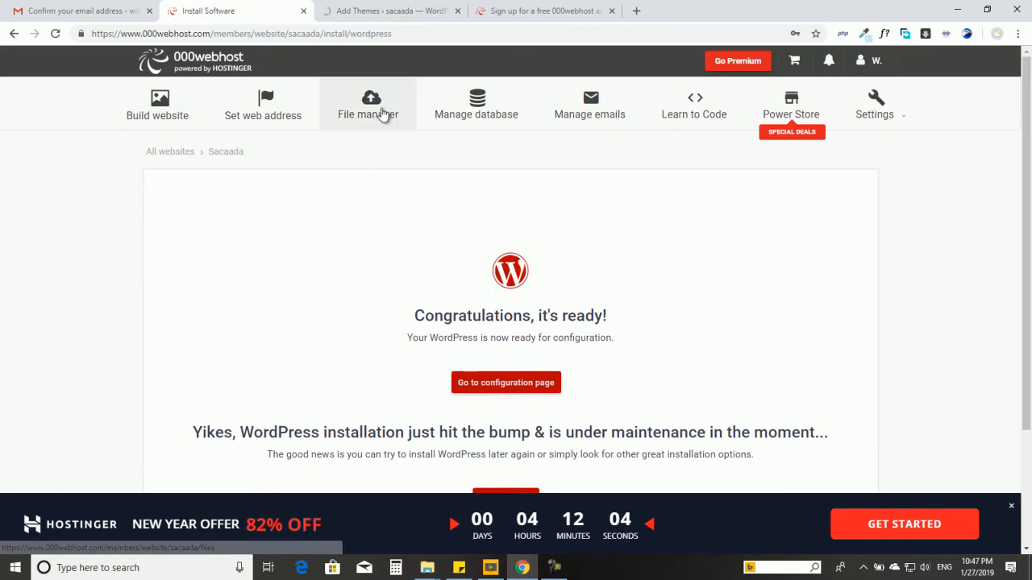
mouse_move(870, 97)
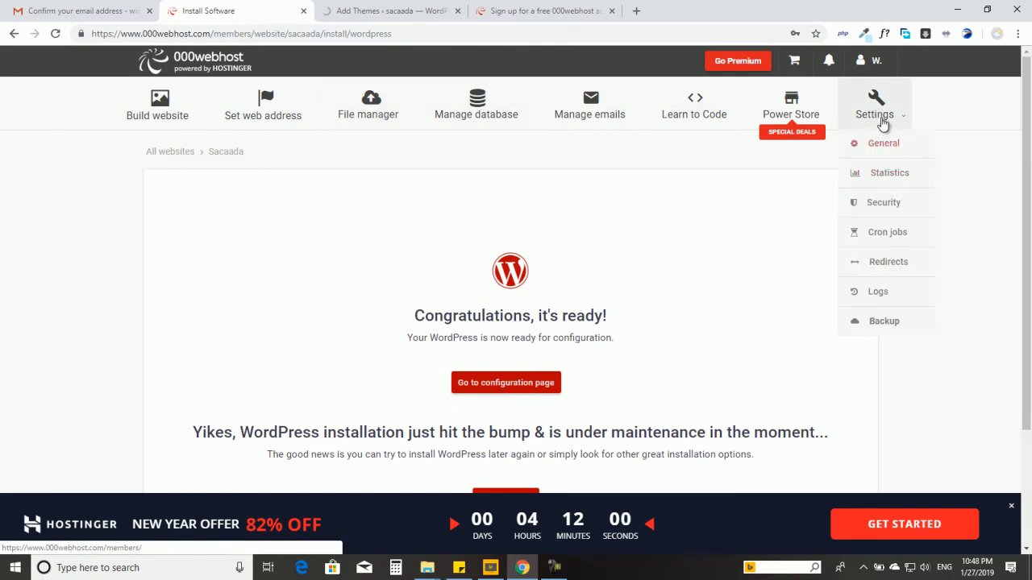
click(880, 145)
scroll(246, 228, down, 1)
drag(255, 222, 178, 223)
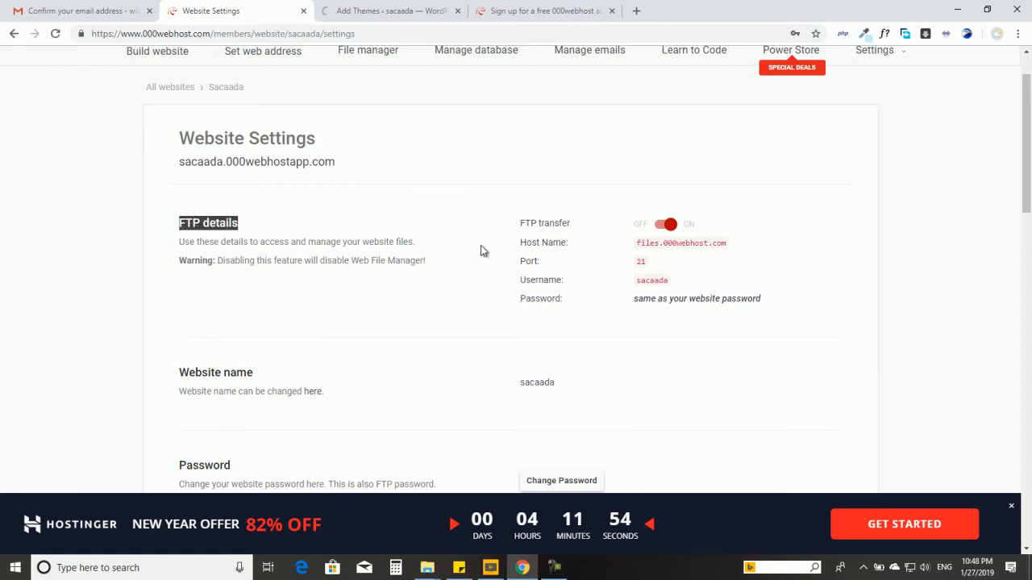
Search for filezilla in a new Chrome tab.
click(636, 10)
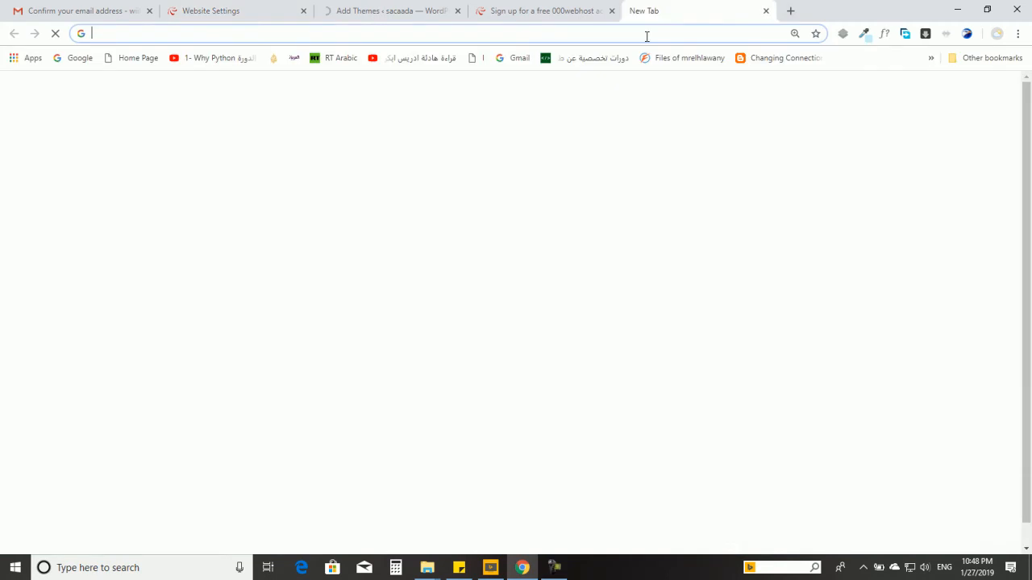
text(file)
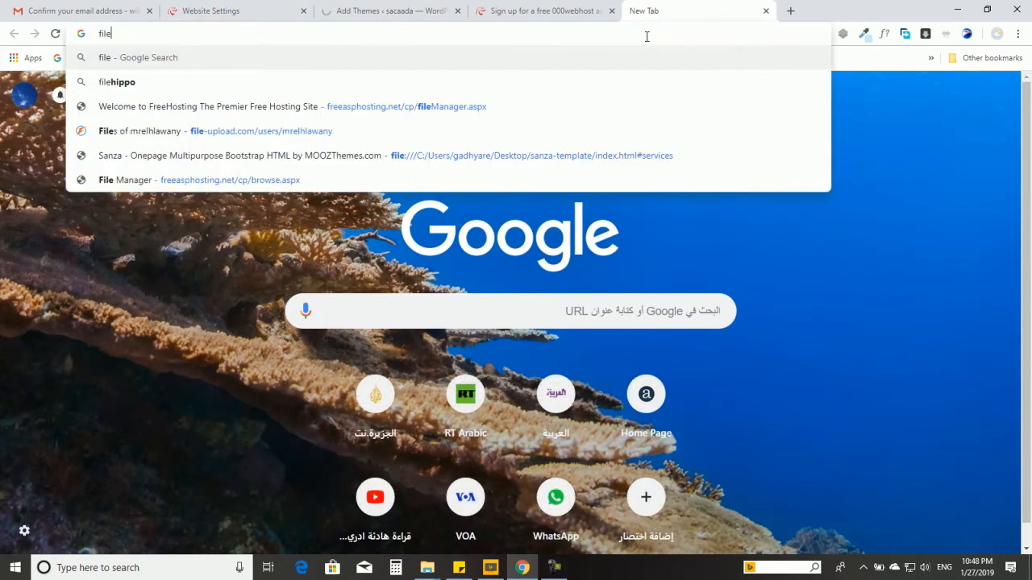
text(z)
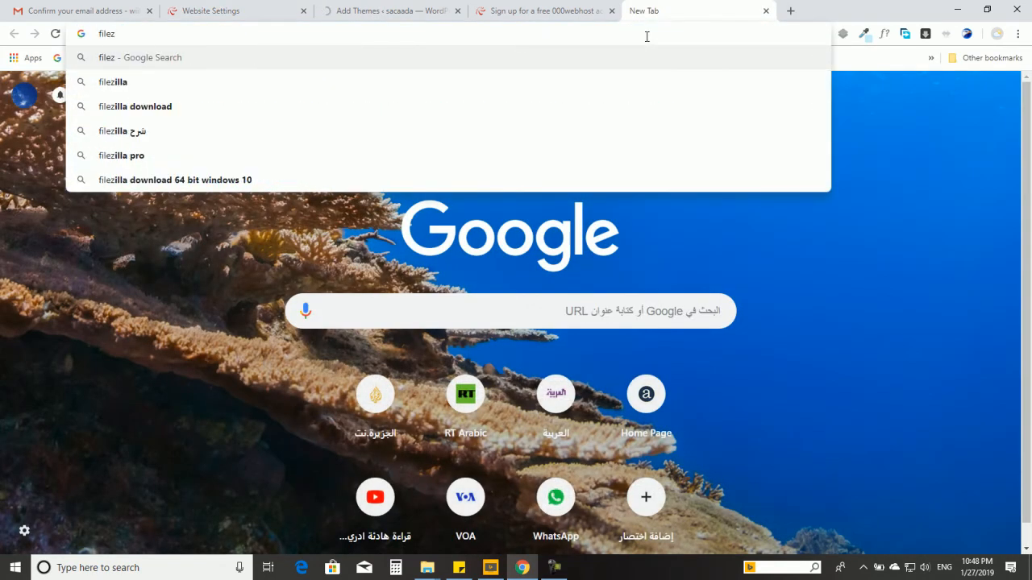
key(Down)
key(Return)
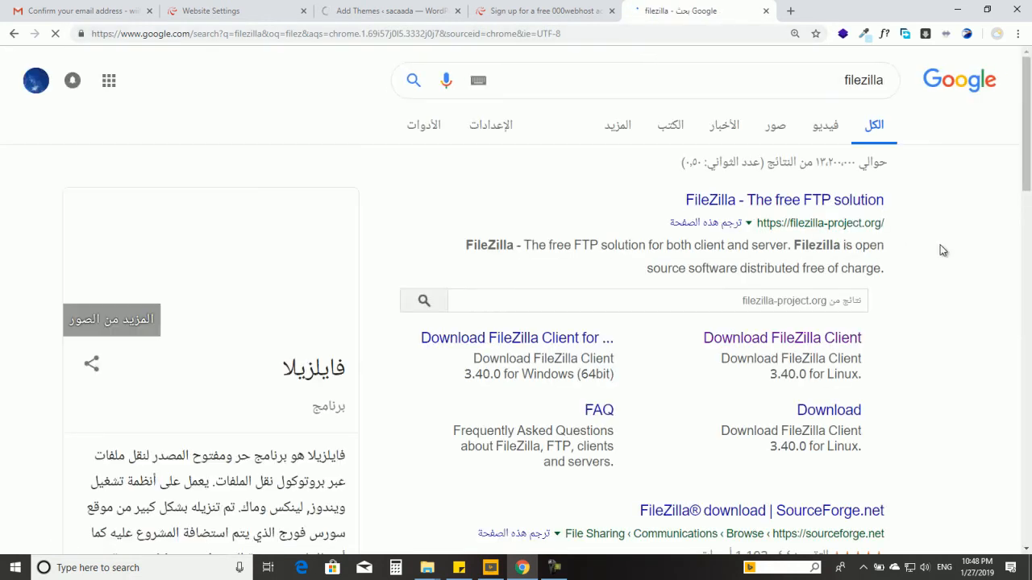
Open the FileZilla project homepage from the results, then search Windows for 'file'.
click(793, 201)
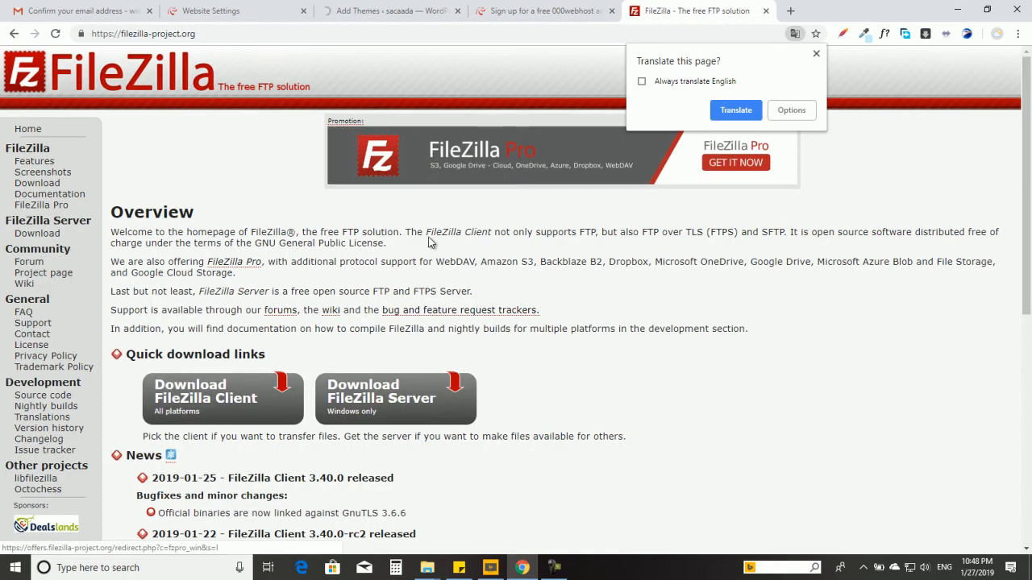
scroll(426, 208, down, 2)
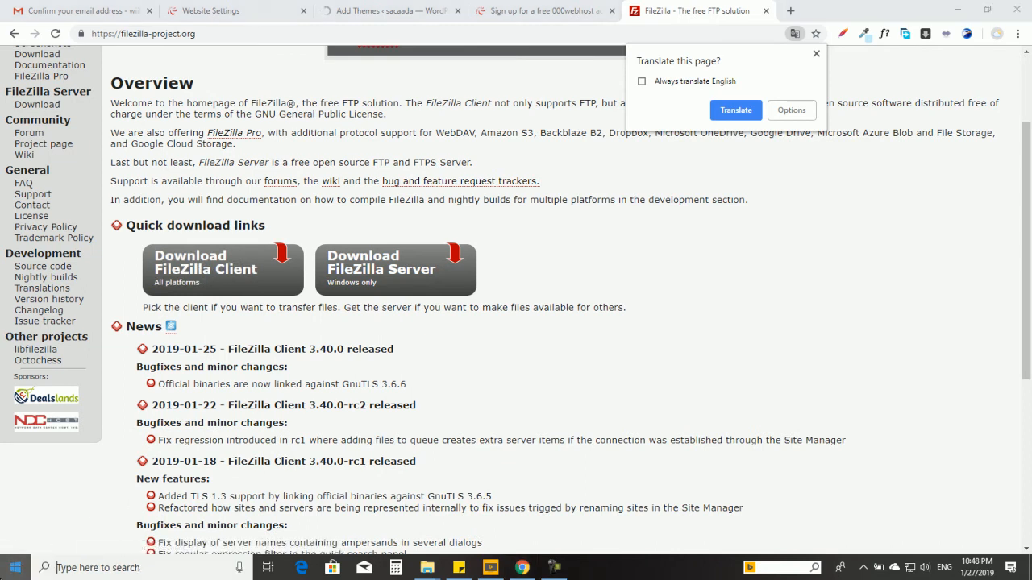
click(16, 567)
text(file)
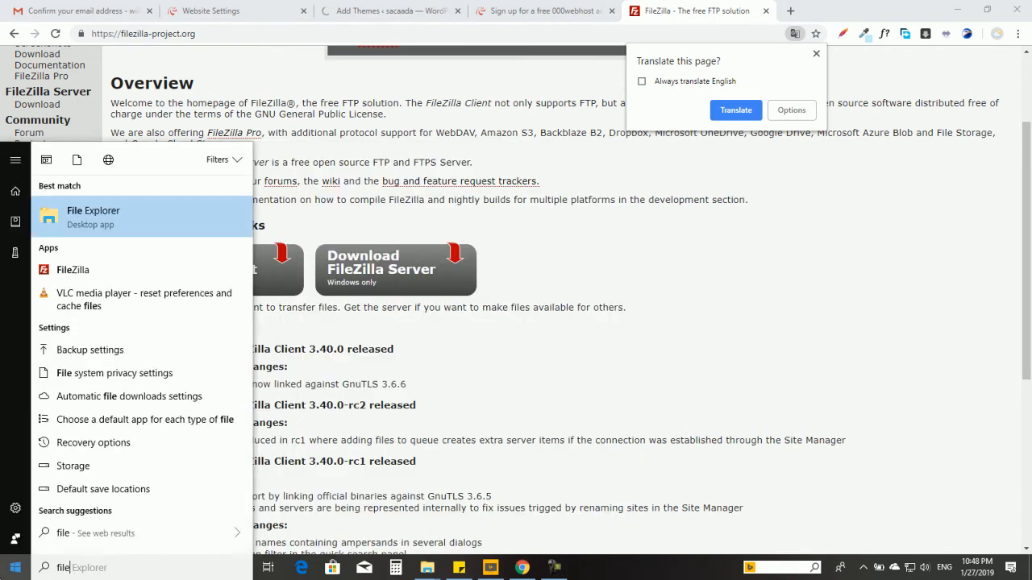
Retry the expired WordPress theme upload.
click(242, 11)
click(382, 10)
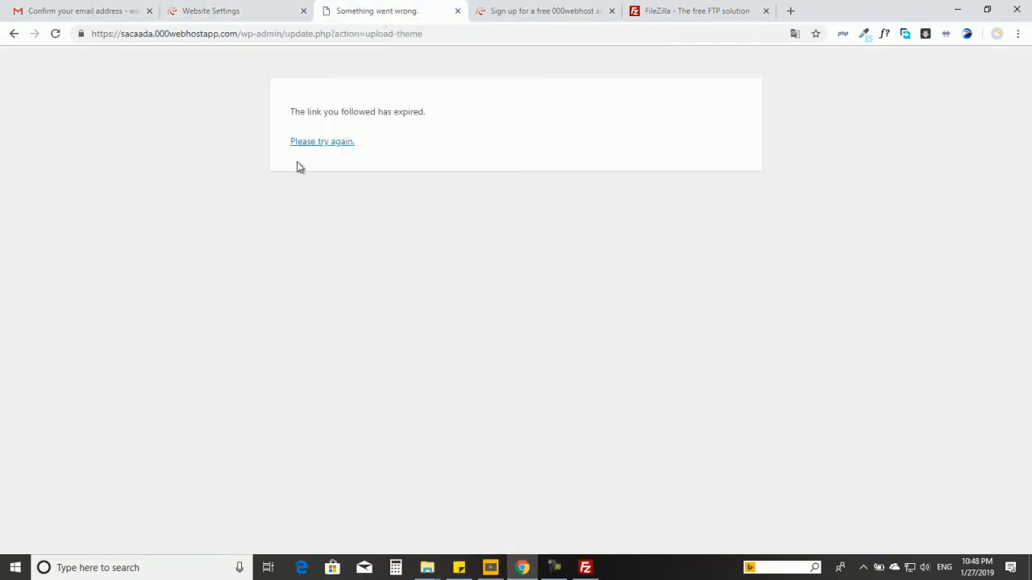
click(304, 146)
click(258, 11)
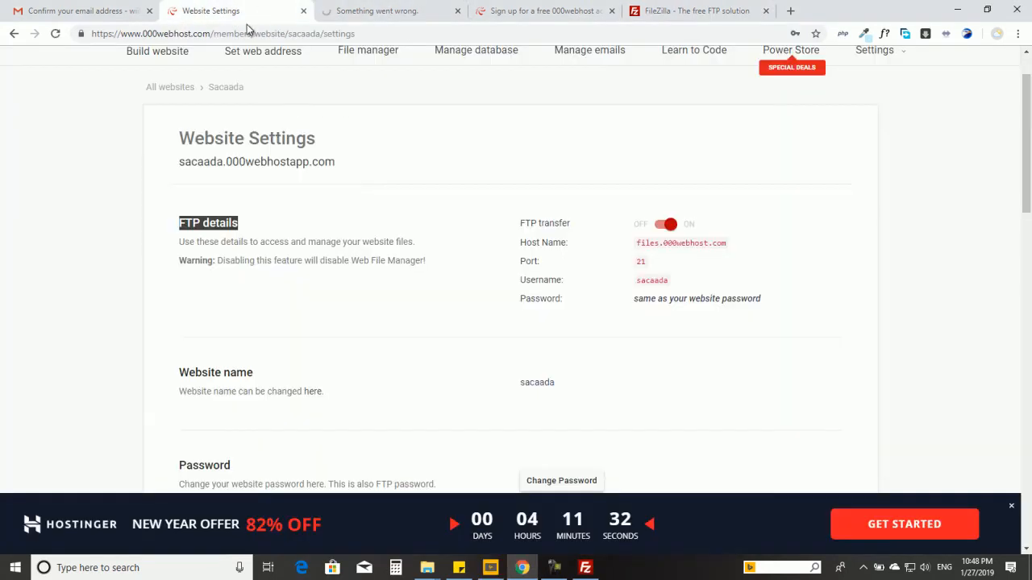
click(113, 199)
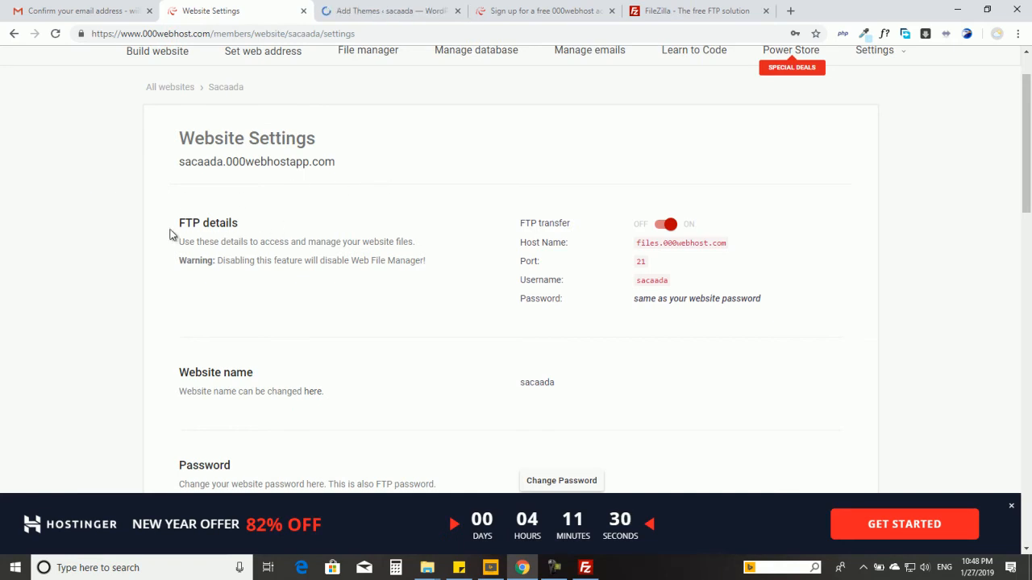
Review the four installed themes with Shapely active, then bring the 000webhost sign-up tab forward.
click(383, 10)
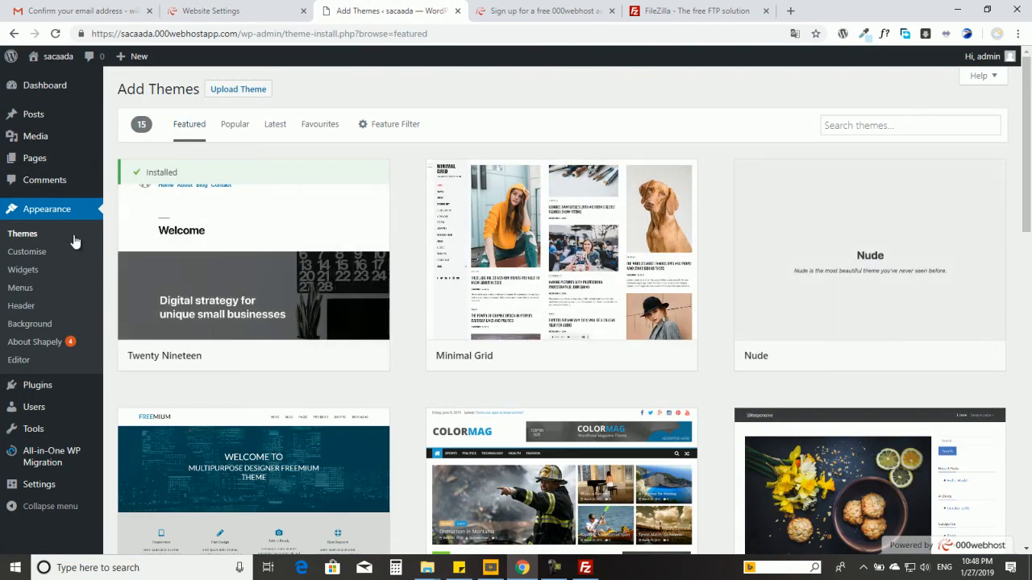
click(17, 253)
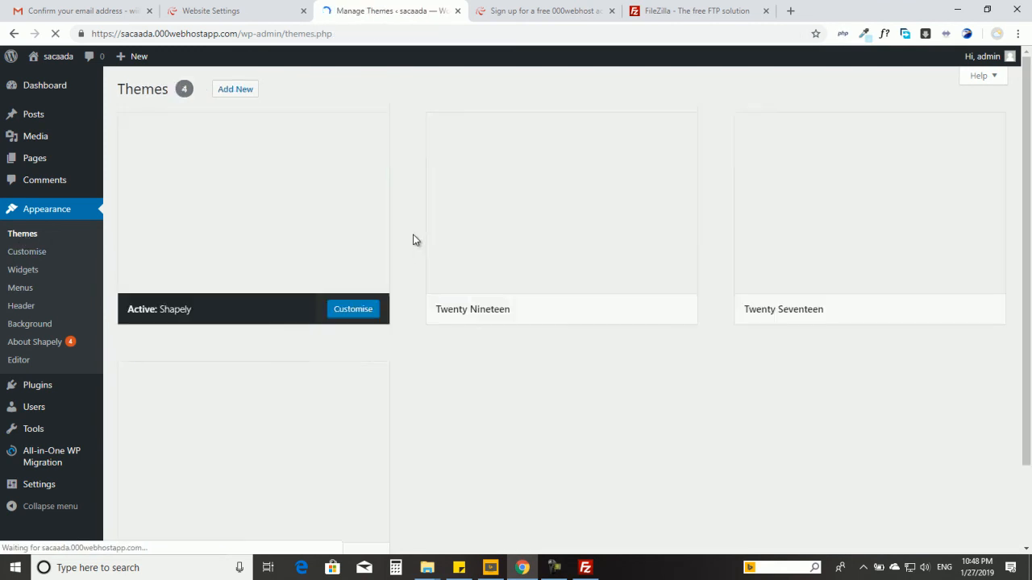
scroll(587, 357, down, 2)
scroll(921, 357, up, 2)
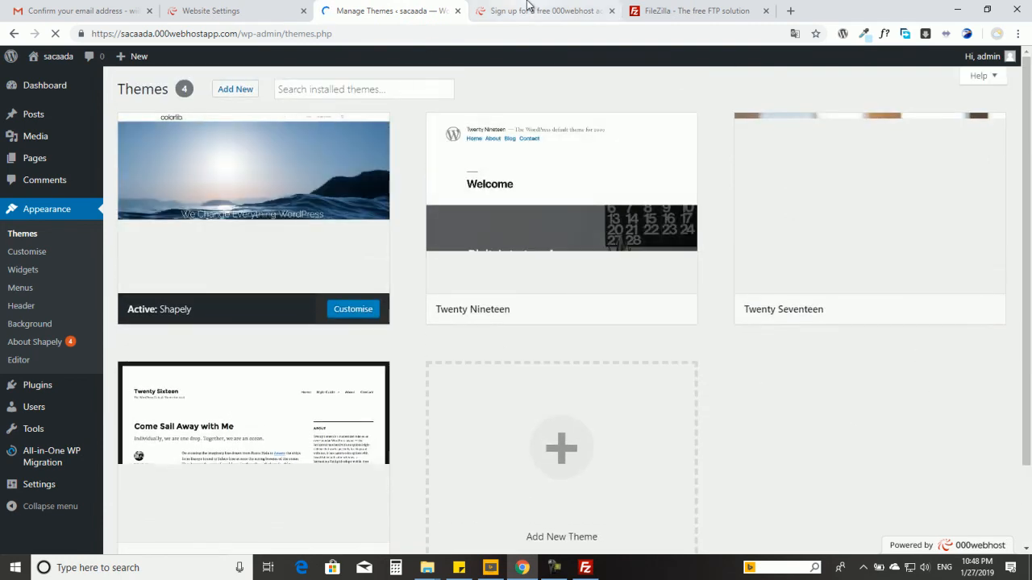
click(491, 13)
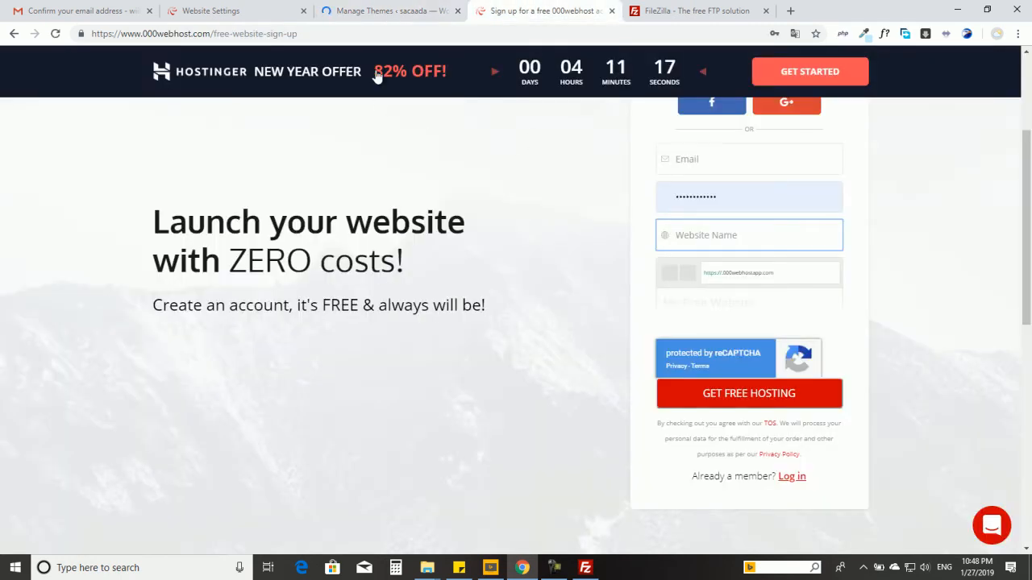
Close the sign-up tab and show the FTP details (files.000webhost.com, port 21) in Website Settings.
click(611, 10)
click(239, 11)
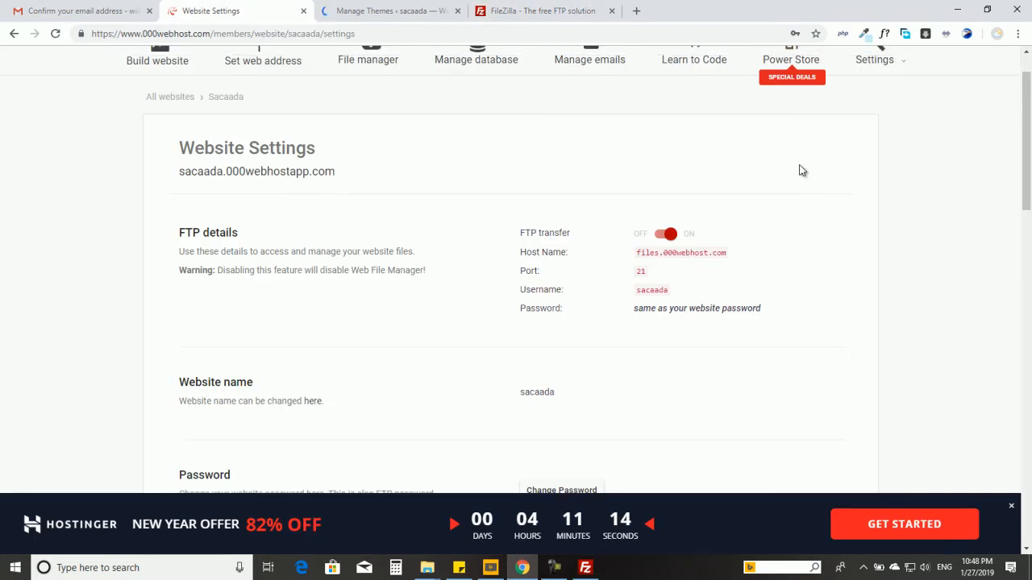
mouse_move(868, 99)
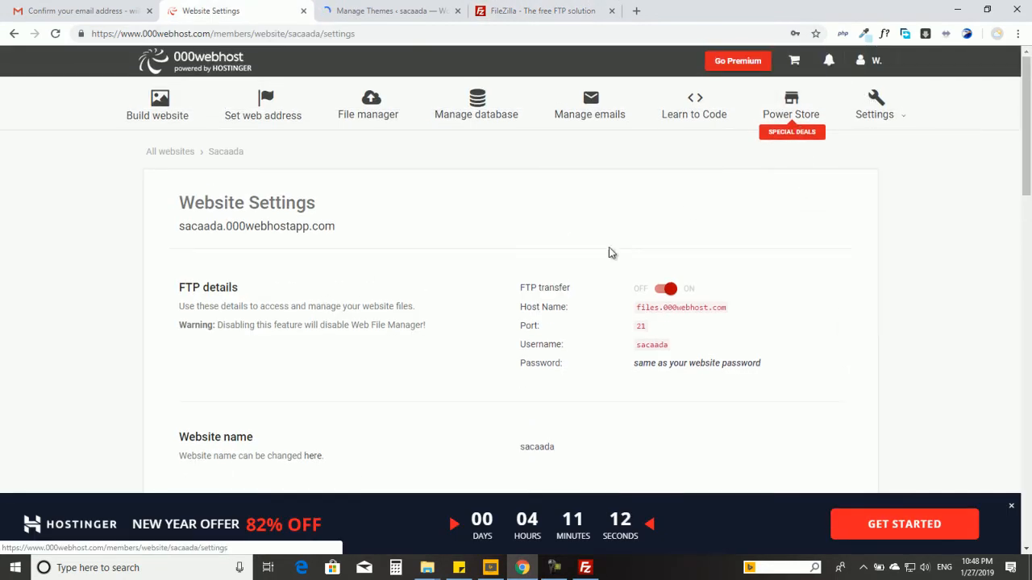
scroll(456, 295, down, 2)
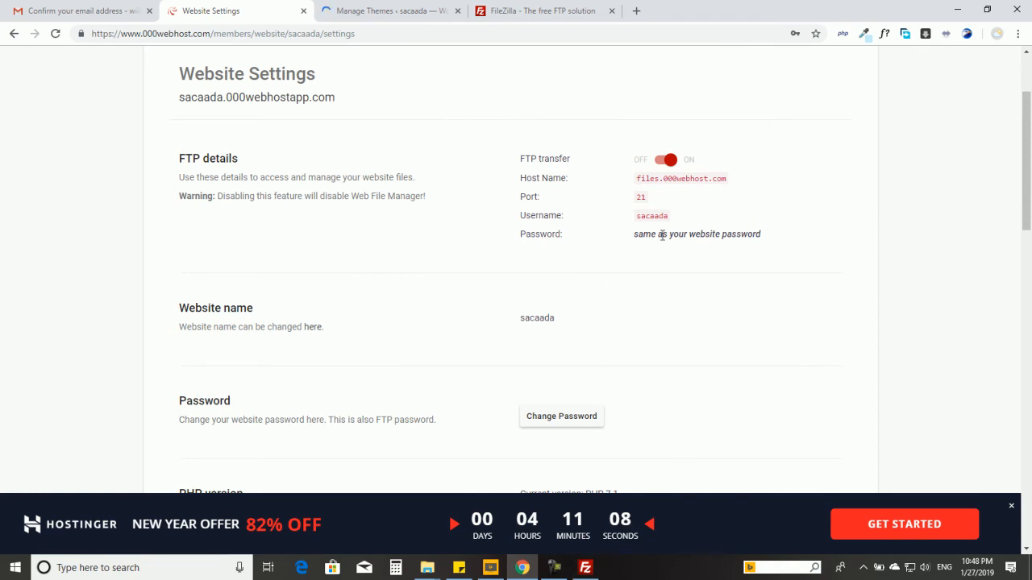
Copy the FTP host files.000webhost.com into FileZilla's Host field.
click(585, 567)
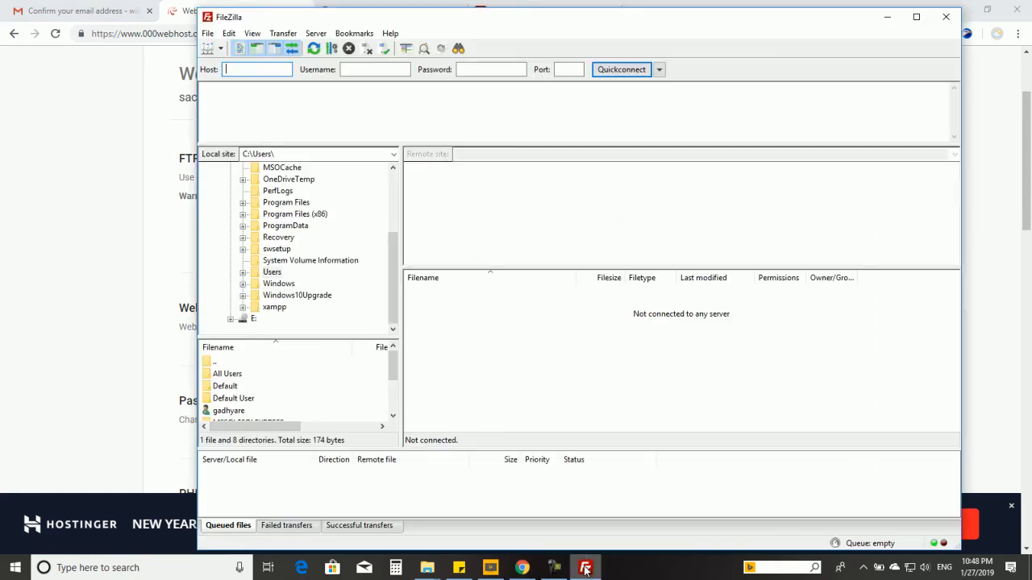
key(alt+Tab)
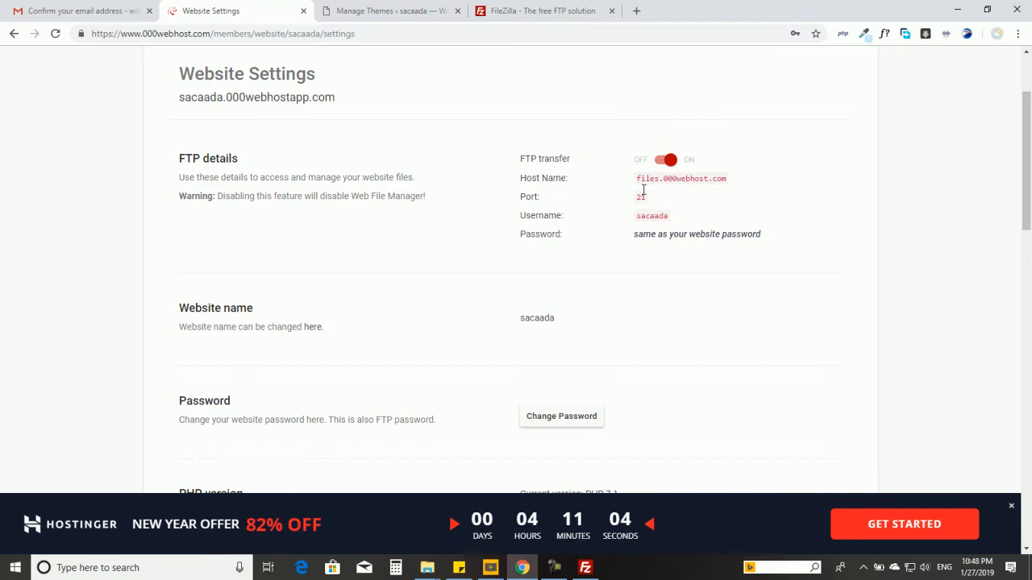
triple_click(689, 176)
right_click(687, 178)
click(714, 190)
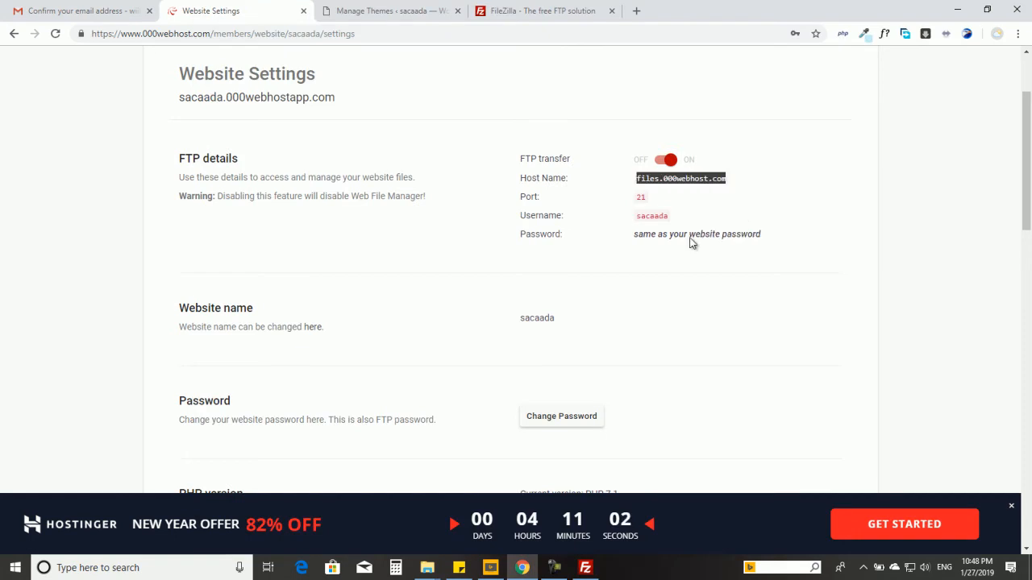
click(580, 570)
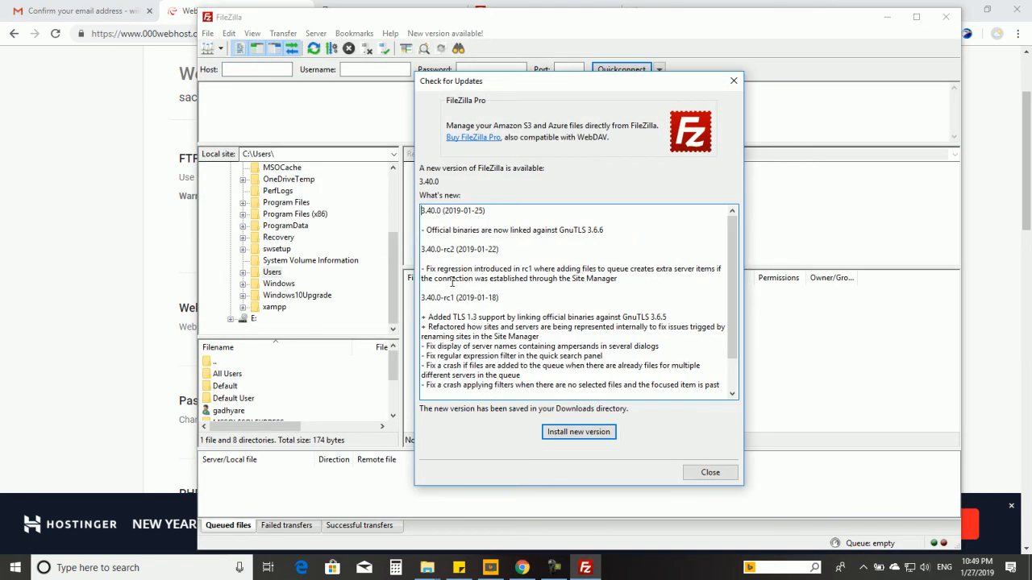
click(709, 472)
right_click(274, 69)
click(300, 120)
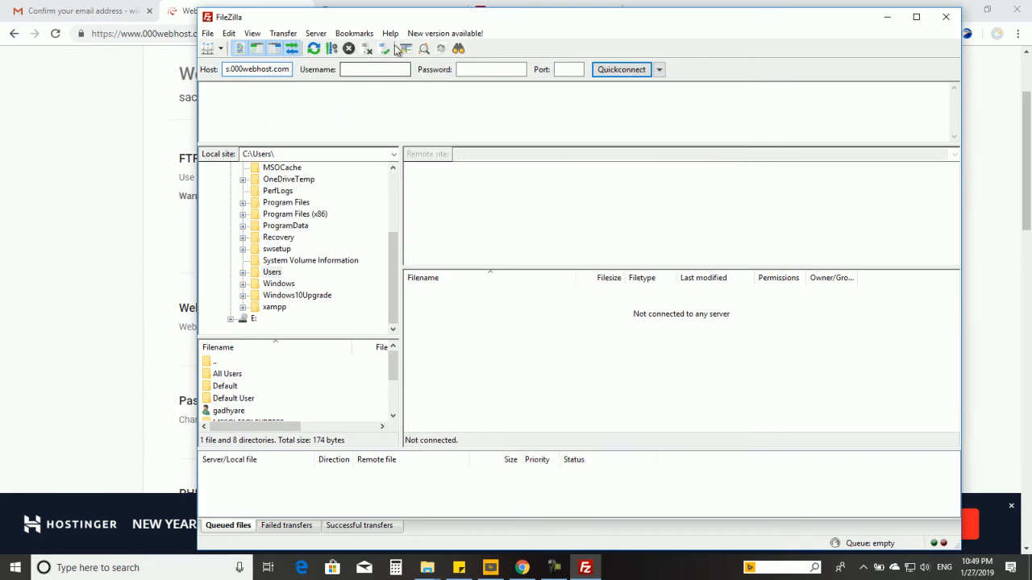
drag(447, 18, 262, 212)
Paste the site's FTP username into FileZilla and start the Quickconnect.
click(464, 152)
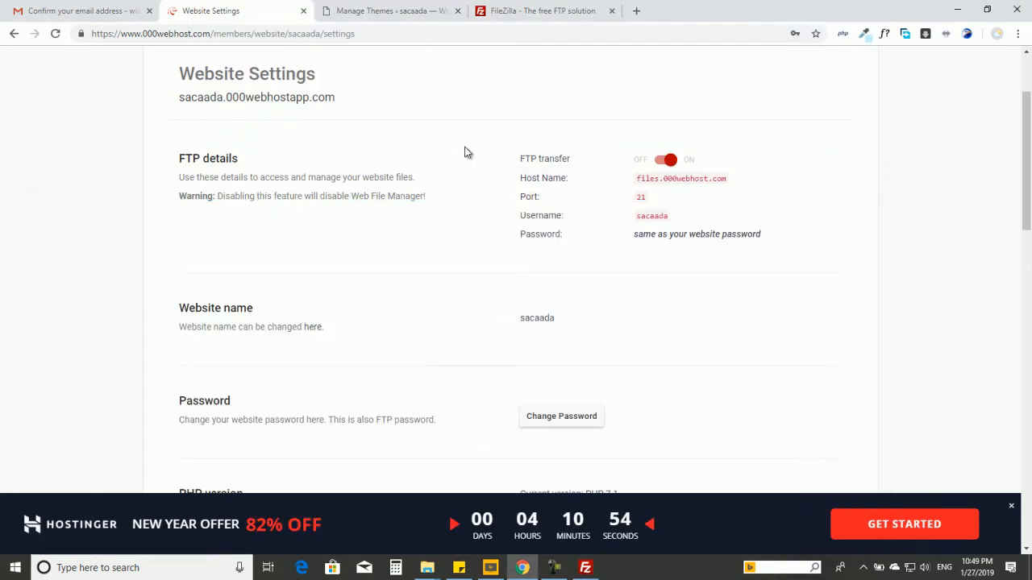
right_click(657, 219)
click(681, 228)
click(586, 568)
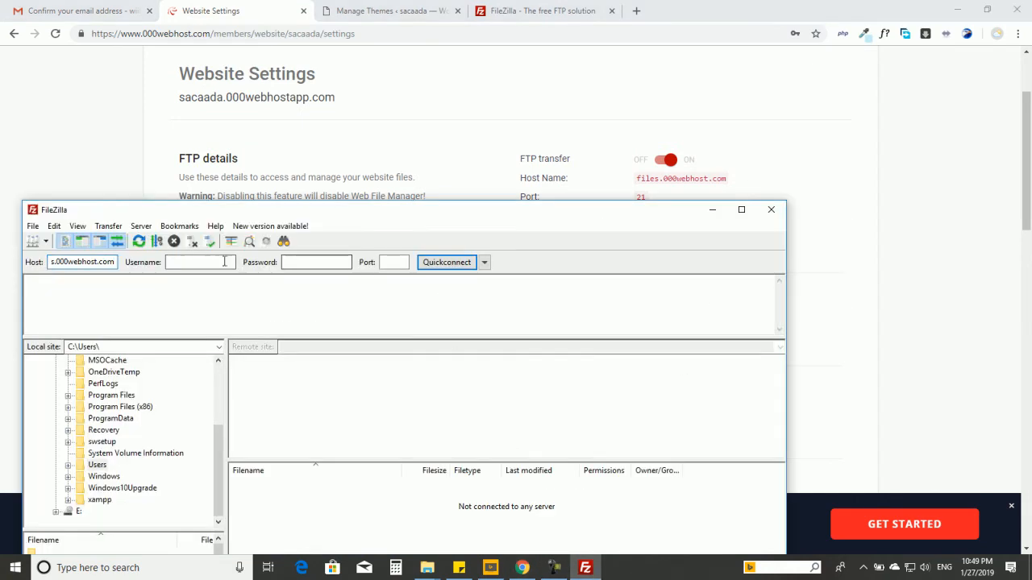
right_click(215, 263)
click(242, 319)
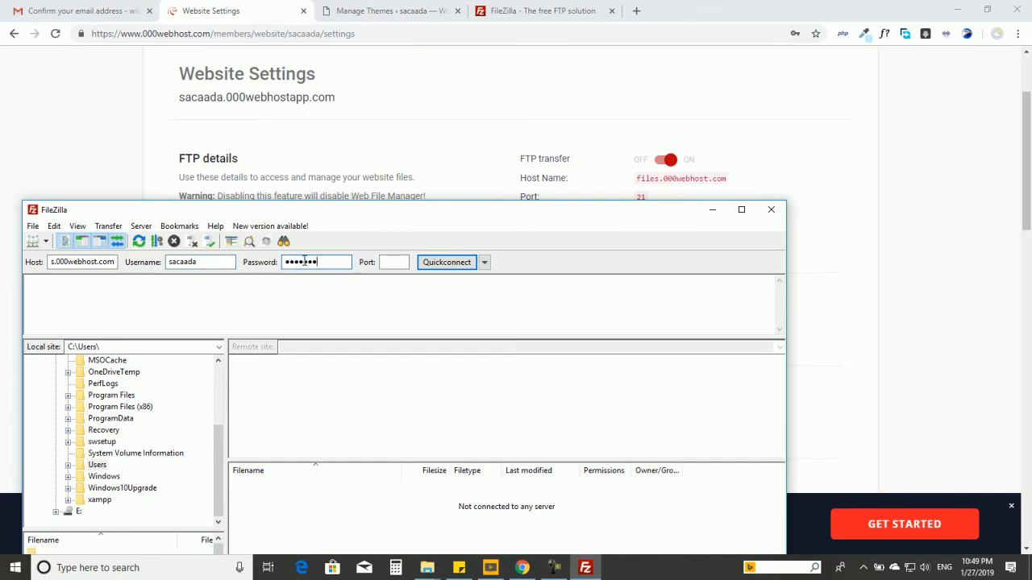
click(460, 269)
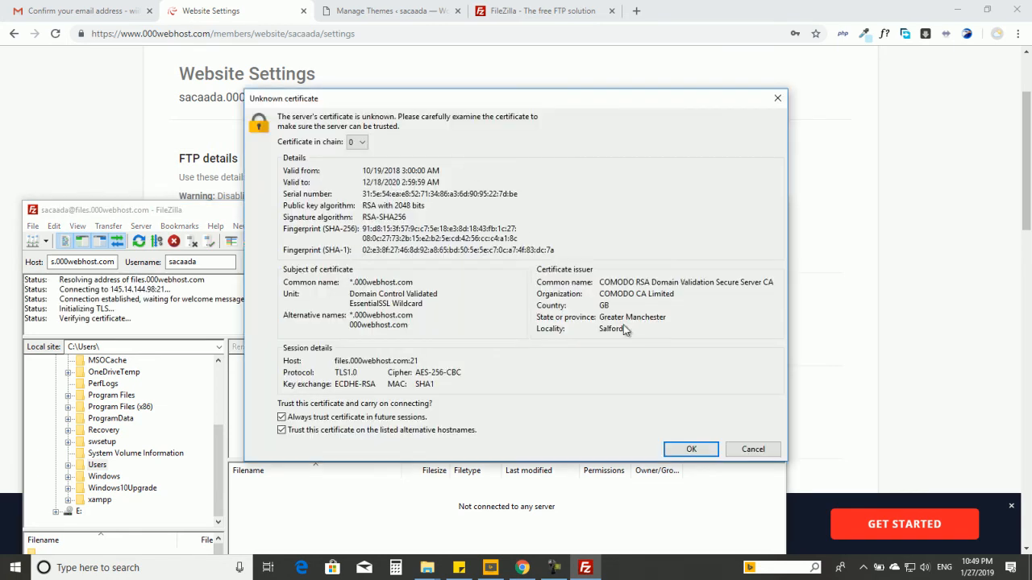
Trust the server certificate and browse the remote site to /public_html/wp-content/themes.
click(691, 449)
drag(440, 252, 534, 97)
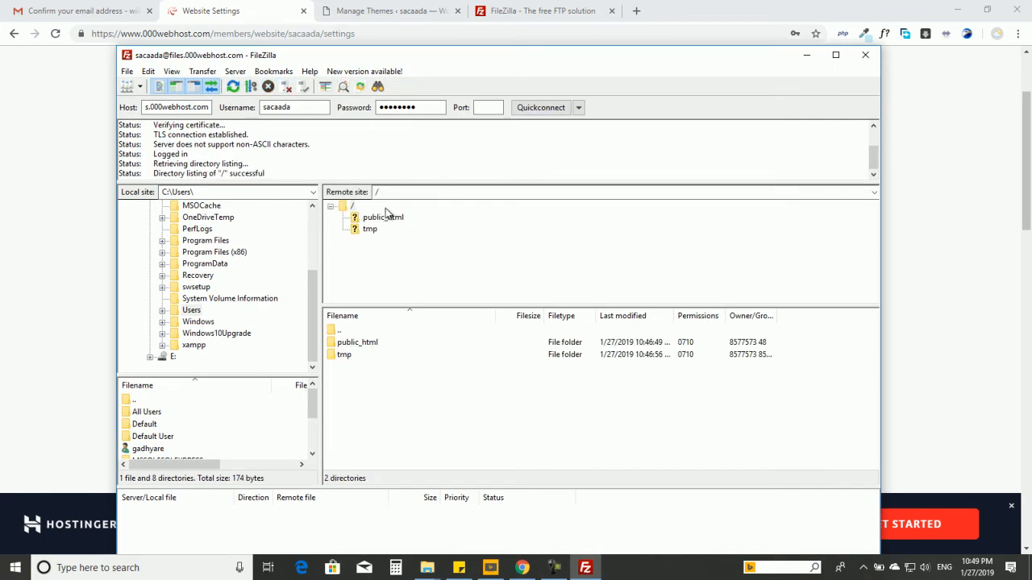
click(382, 218)
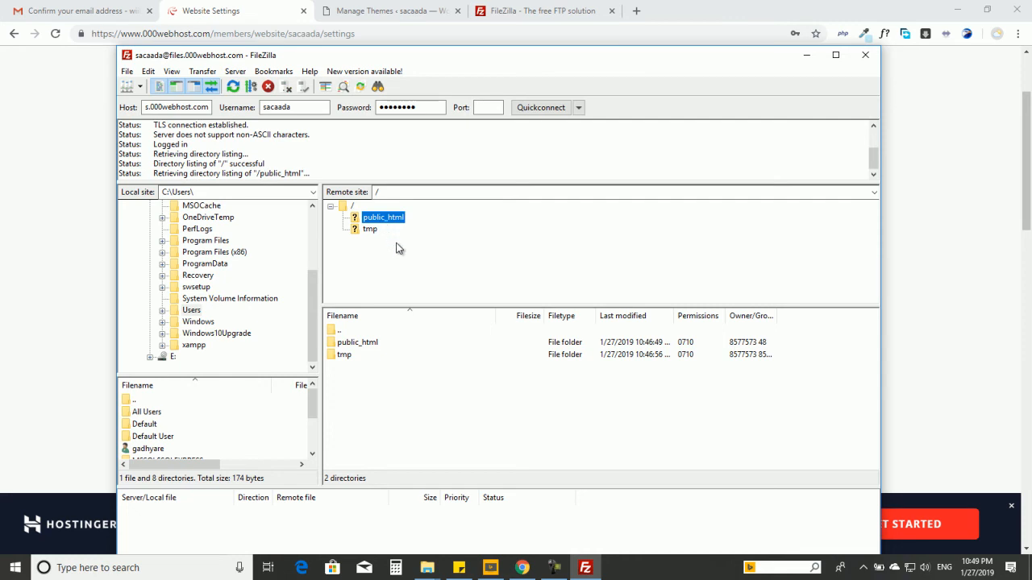
click(404, 242)
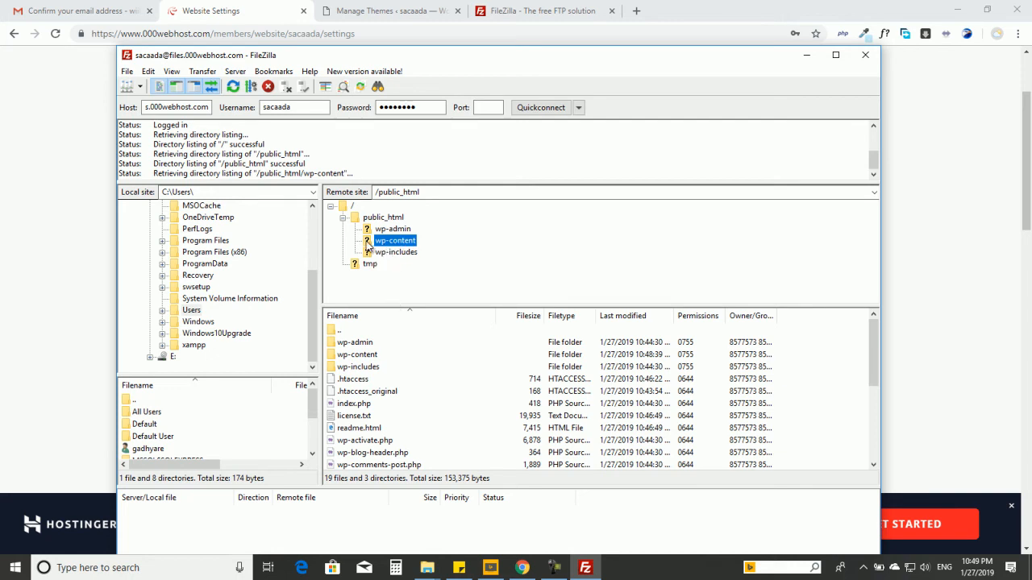
click(363, 356)
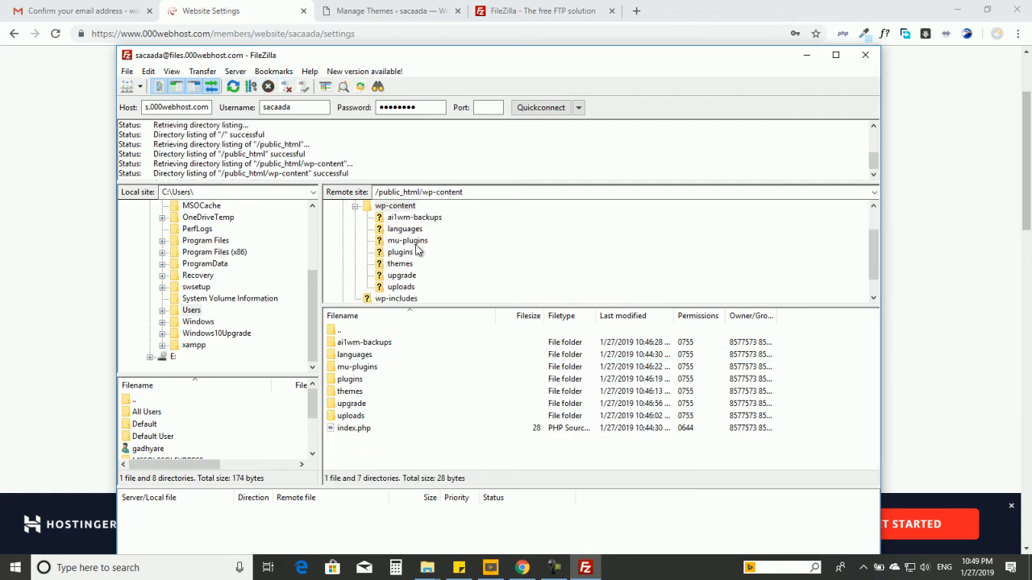
click(401, 267)
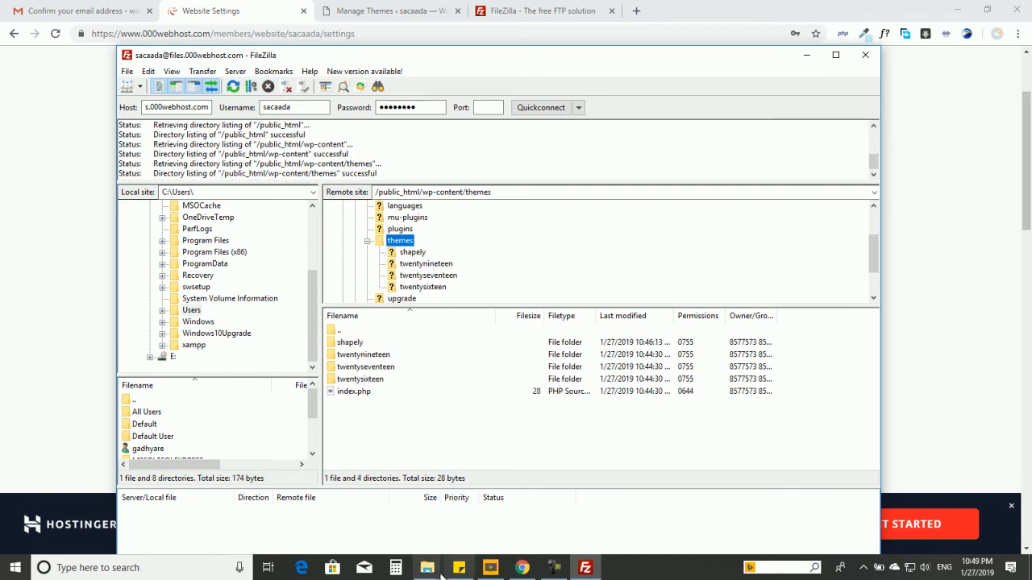
Drag the local nakhiil theme folder onto FileZilla's remote themes folder to upload it.
click(363, 504)
click(379, 222)
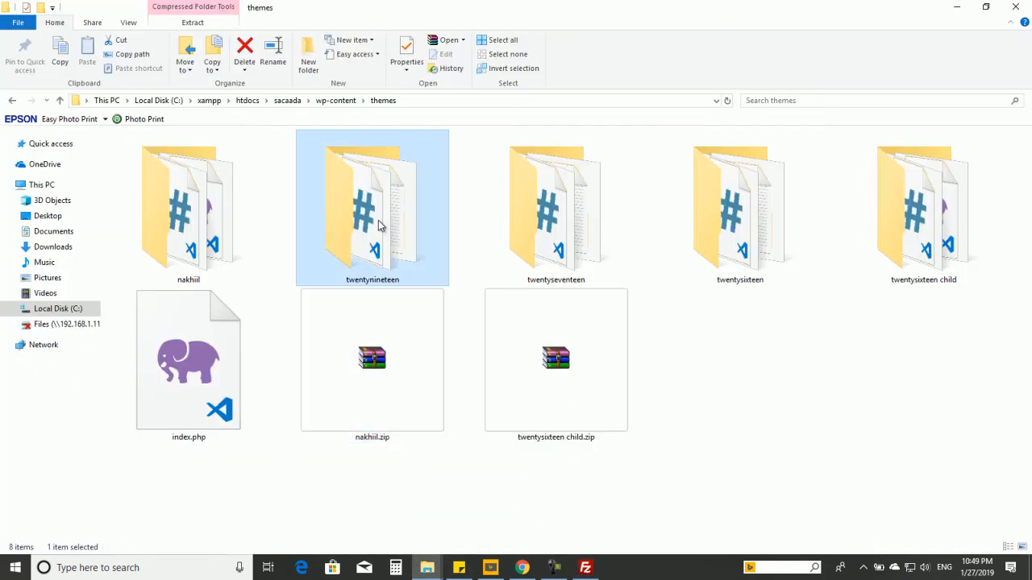
click(375, 355)
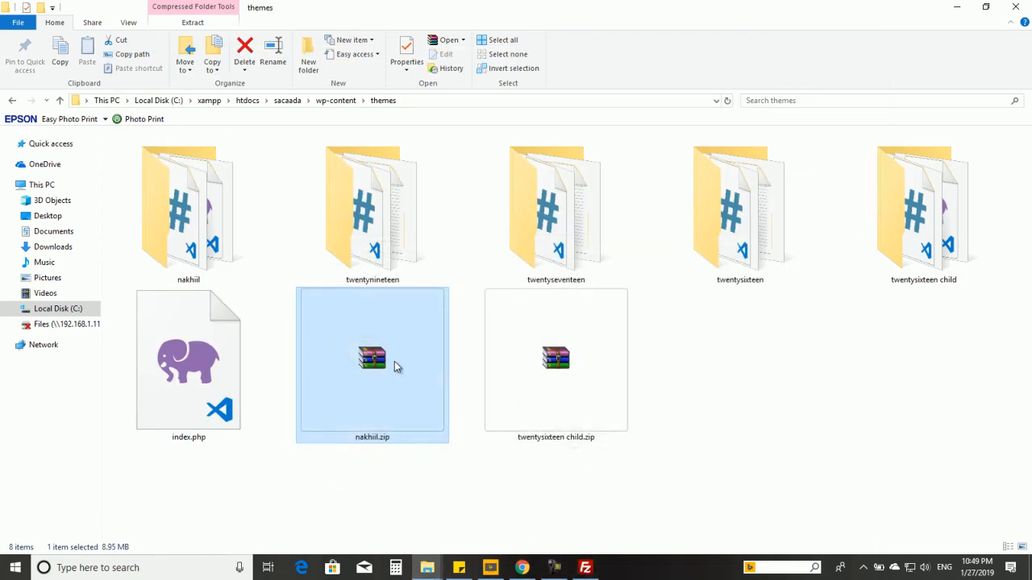
click(203, 216)
drag(176, 208, 580, 445)
Maximize FileZilla and check the failed, successful and queued transfer lists.
double_click(605, 56)
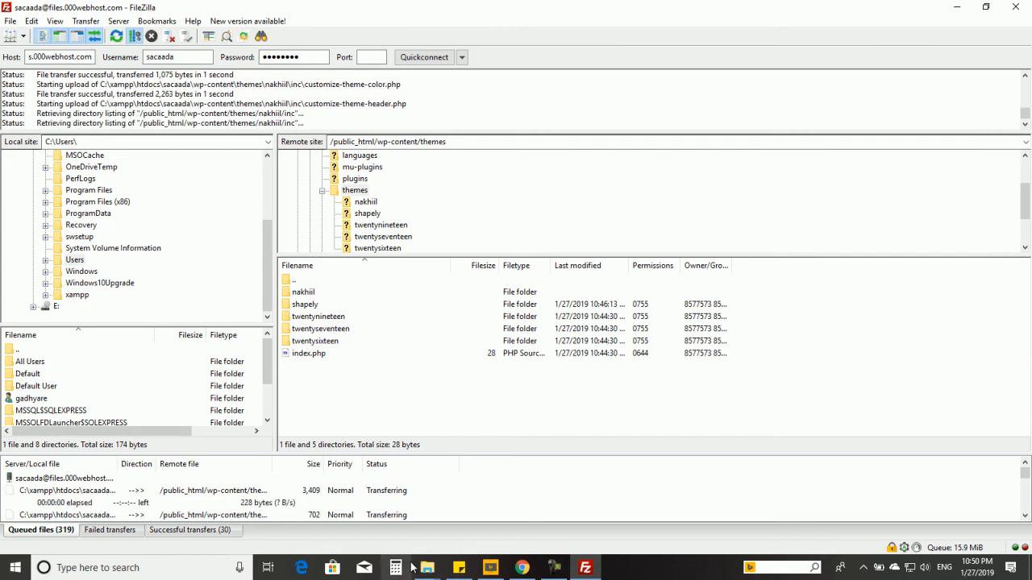
click(113, 530)
click(161, 532)
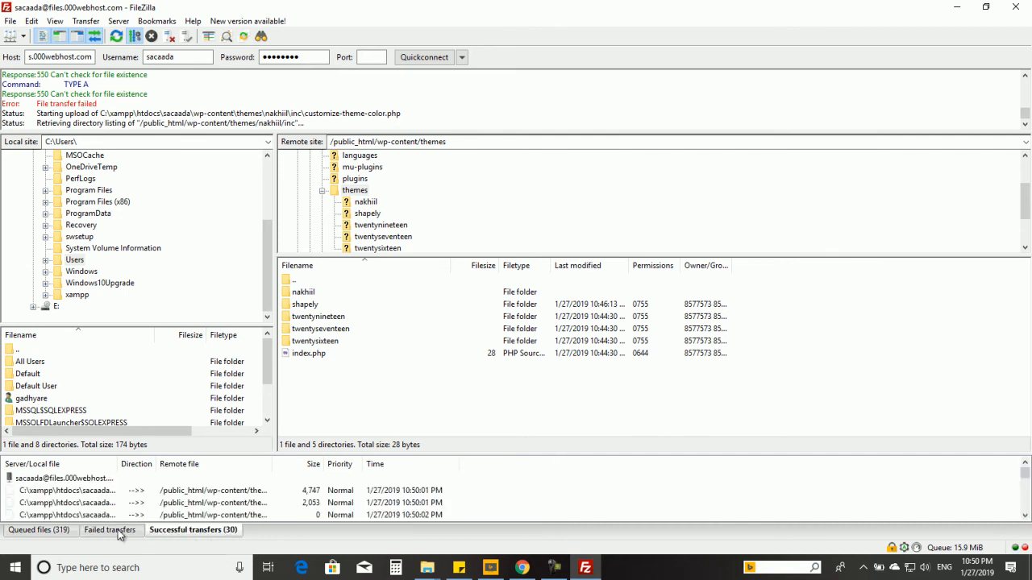
click(29, 532)
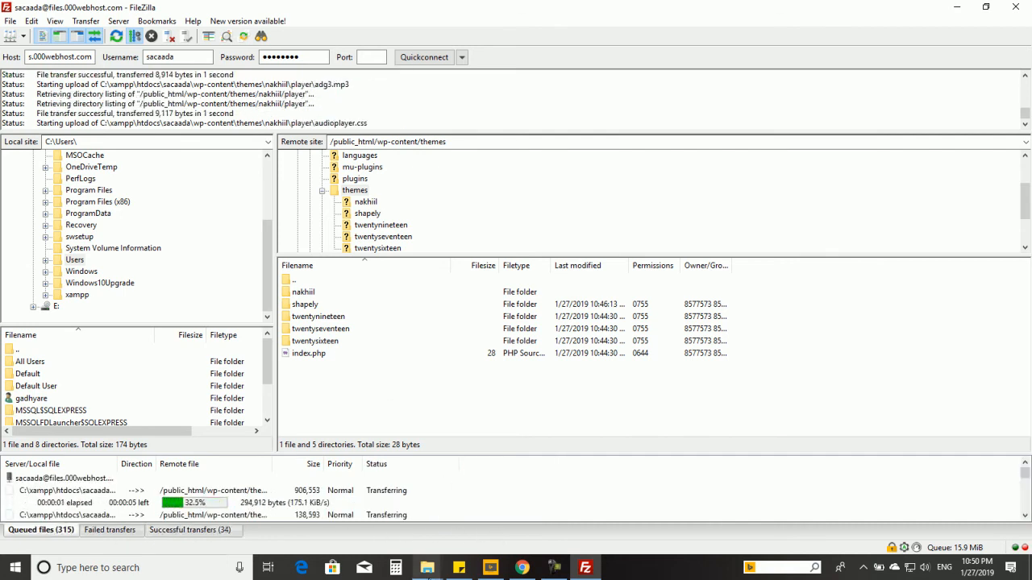
mouse_move(428, 567)
click(395, 524)
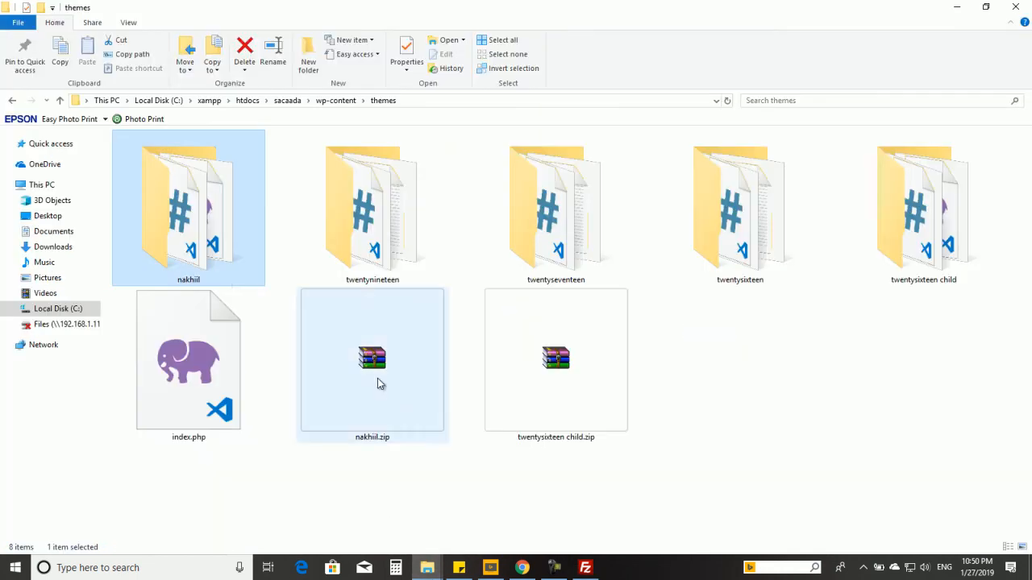
Open the local nakhiil folder and browse its .sass-cache and assets subfolders.
double_click(211, 237)
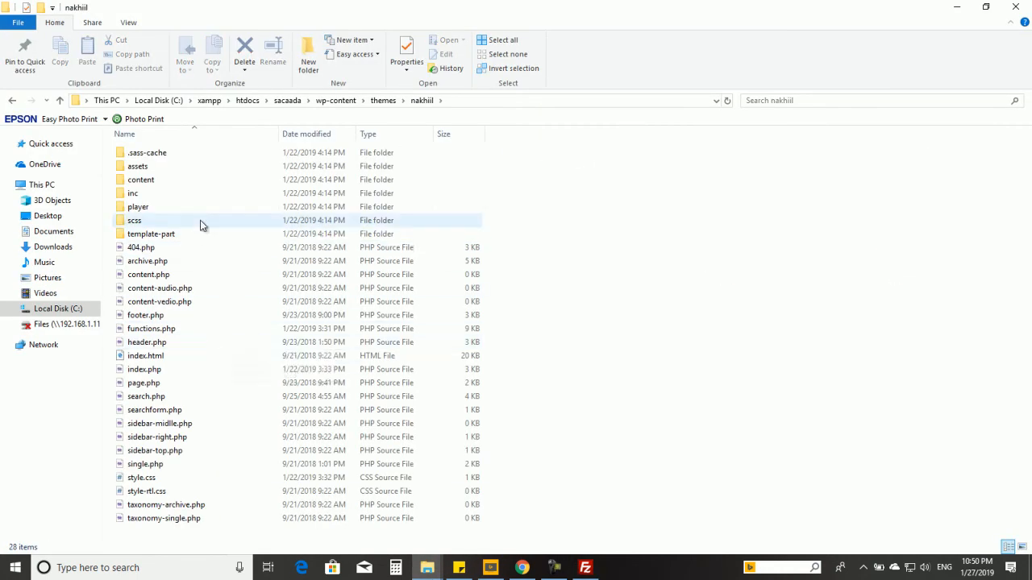
double_click(173, 152)
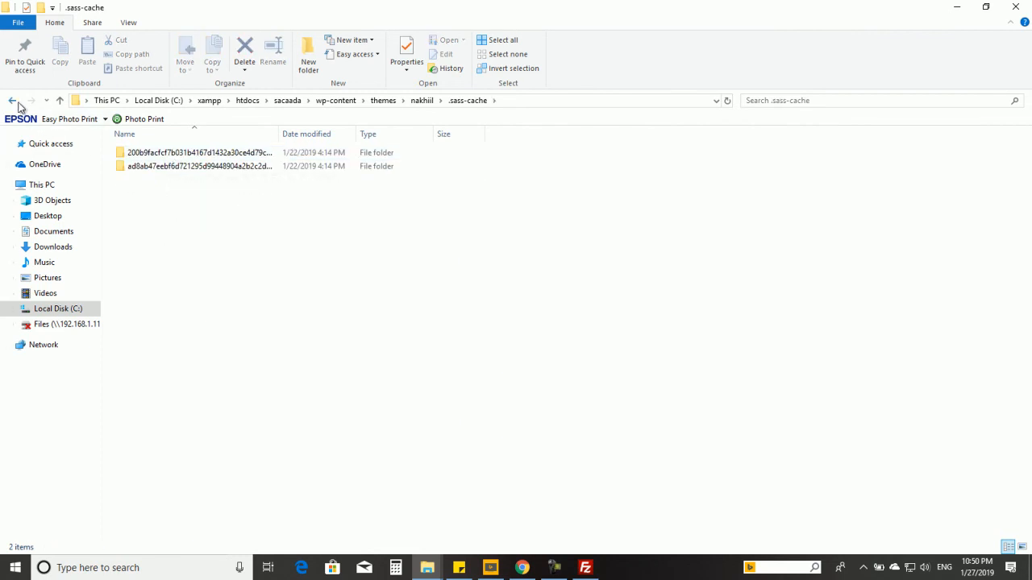
click(14, 101)
double_click(173, 166)
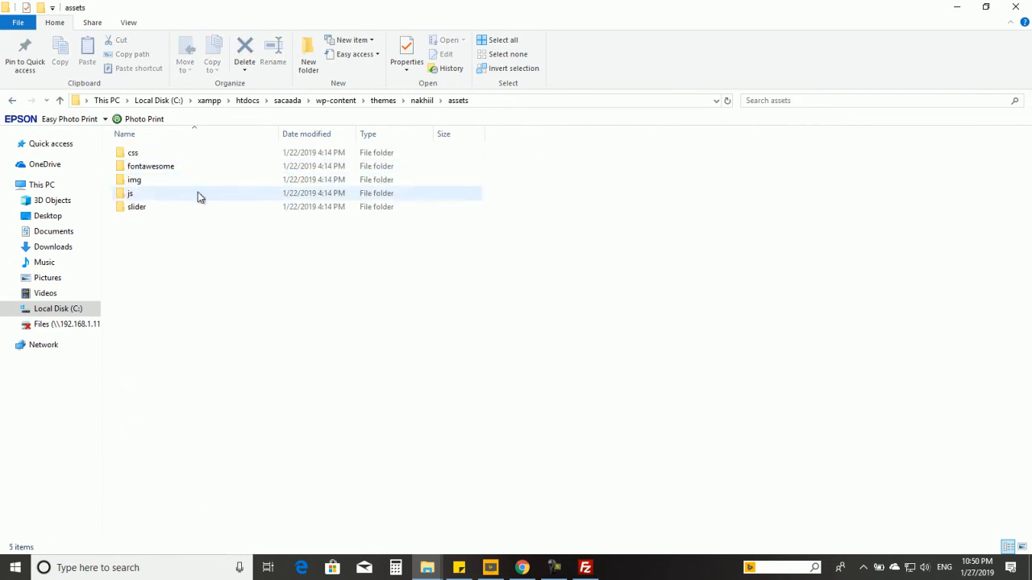
drag(193, 261, 175, 161)
click(163, 267)
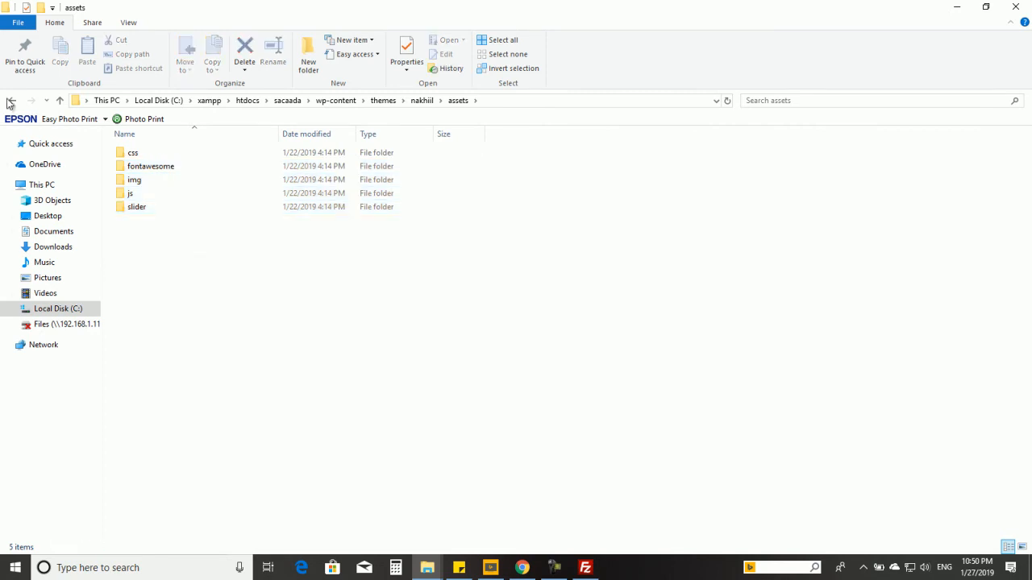
click(6, 96)
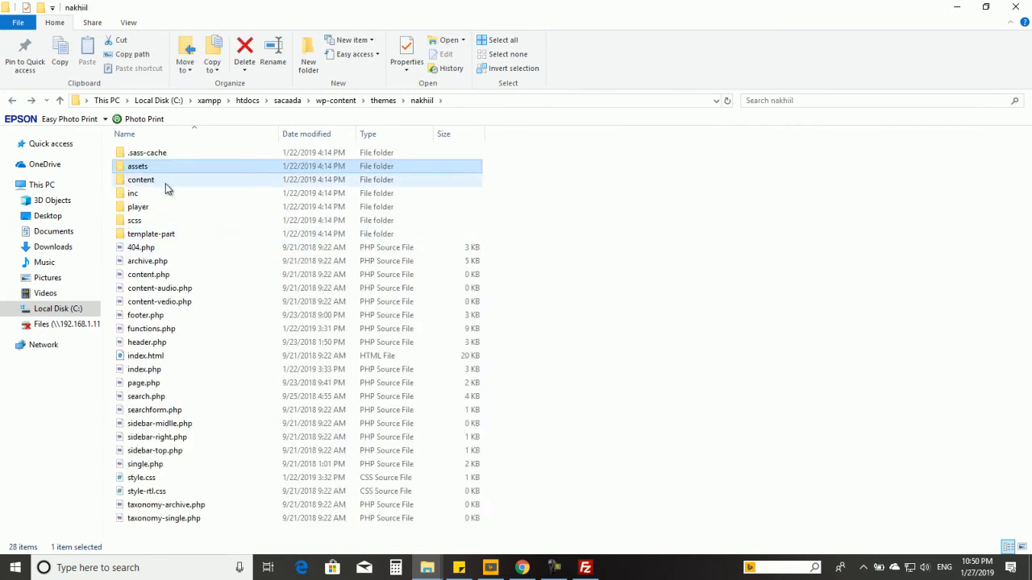
Browse the nakhiil theme's player and scss subfolders.
double_click(158, 208)
drag(206, 311, 170, 206)
click(588, 398)
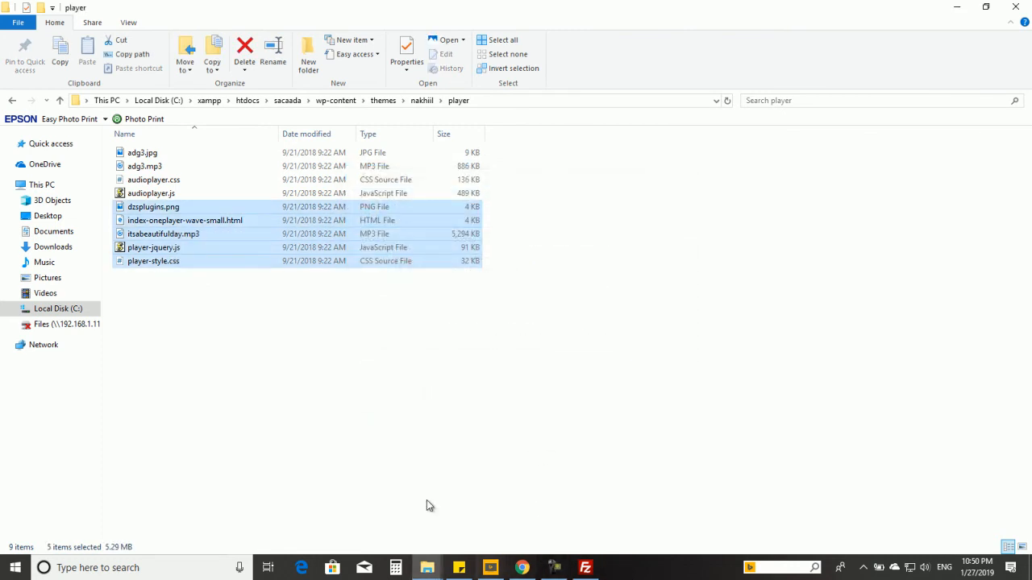
click(240, 327)
click(12, 101)
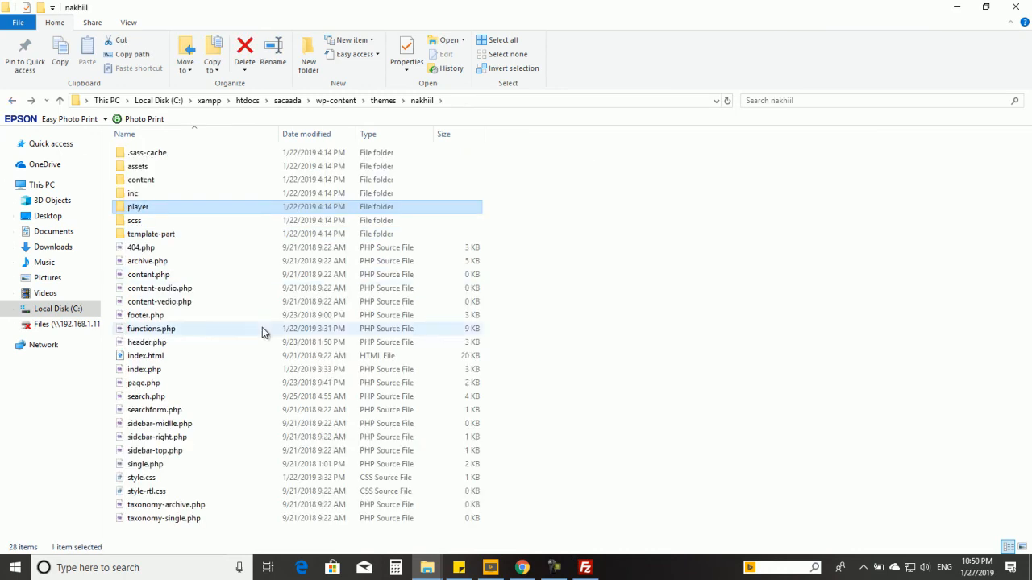
double_click(174, 221)
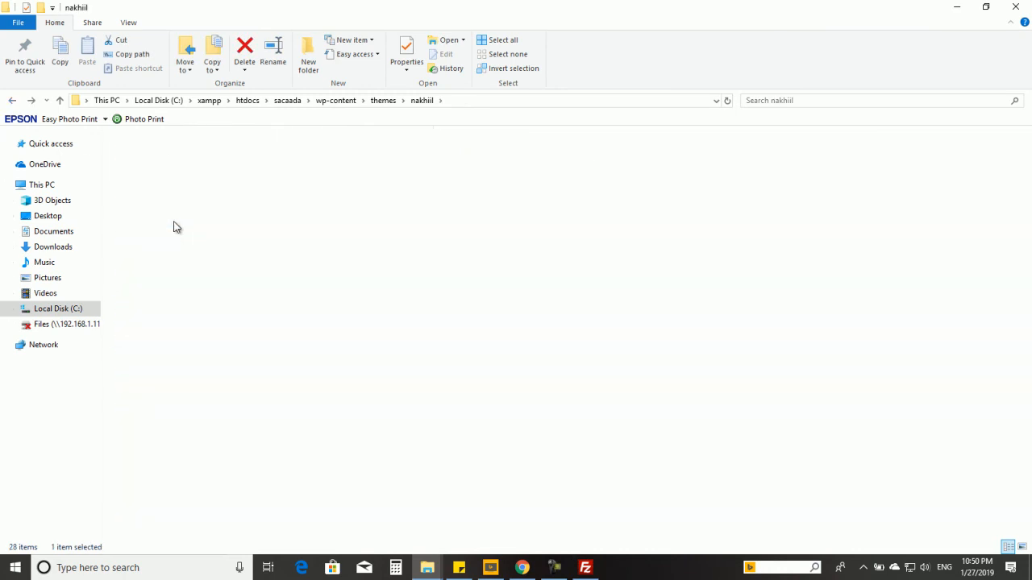
click(11, 101)
Overwrite all existing files to finish the nakhiil upload, then switch to Chrome.
click(585, 567)
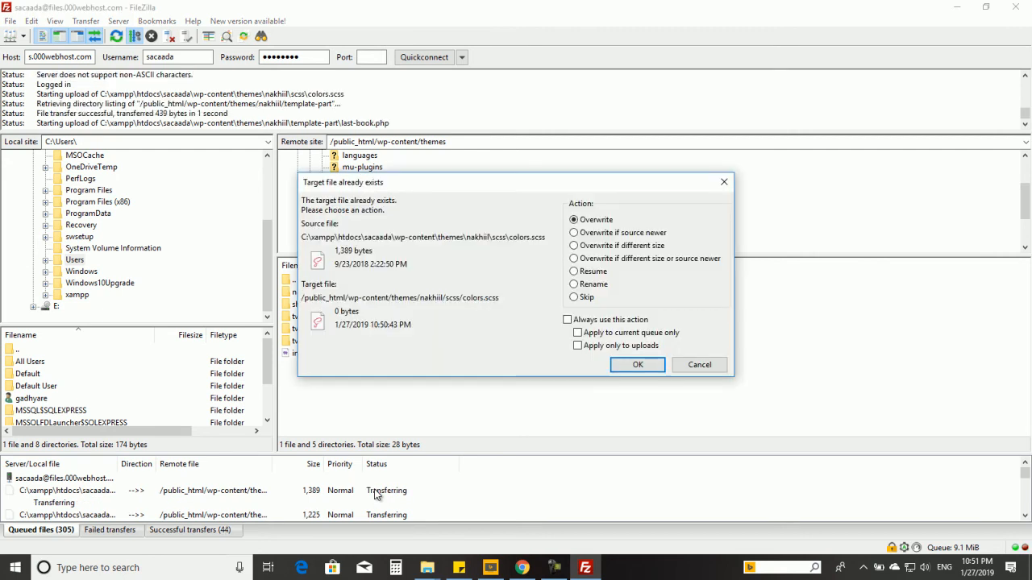
click(634, 320)
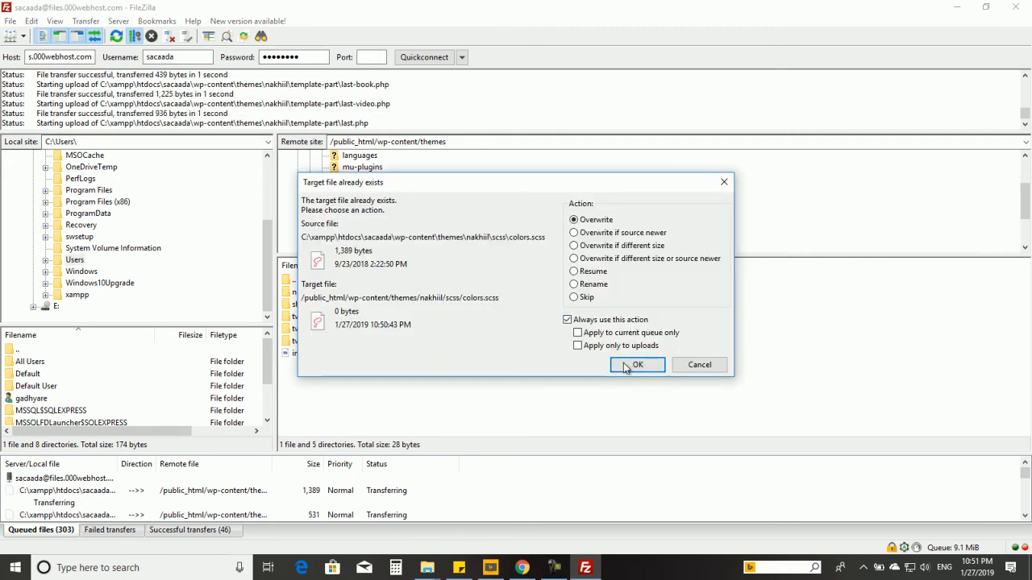
click(634, 365)
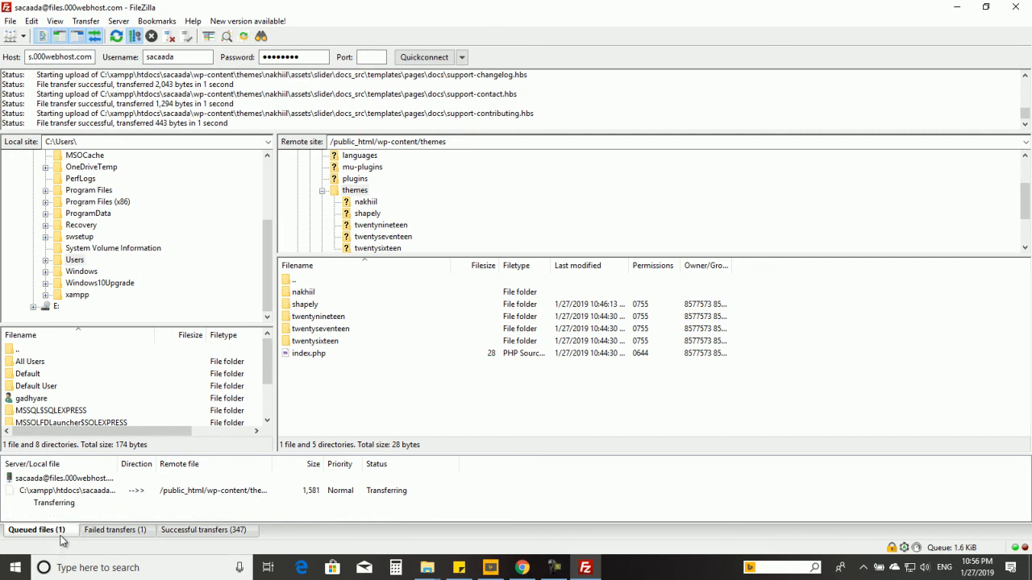
click(522, 567)
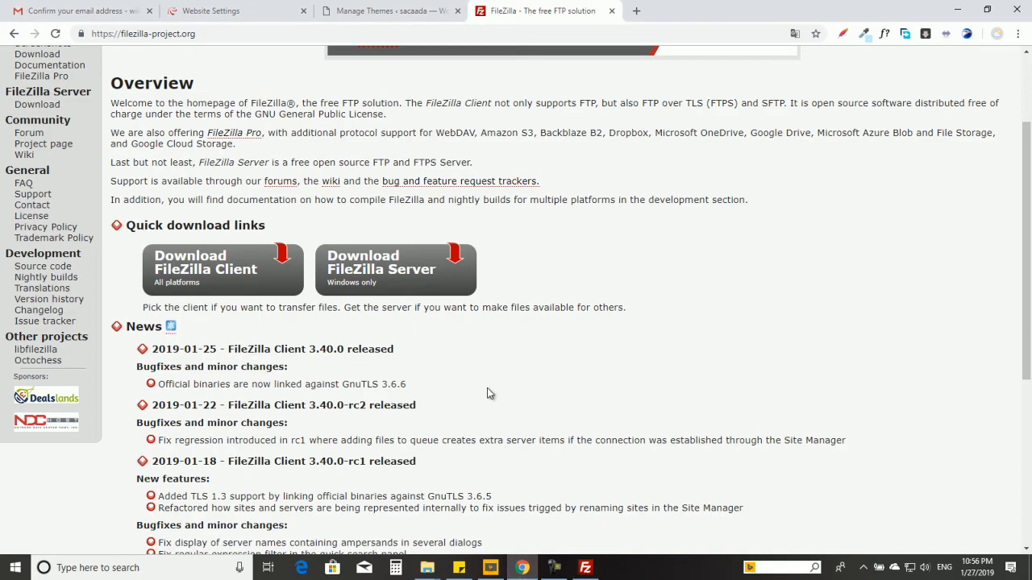
Reload the WordPress Themes page and activate the uploaded Sacaada School theme.
click(238, 9)
click(585, 568)
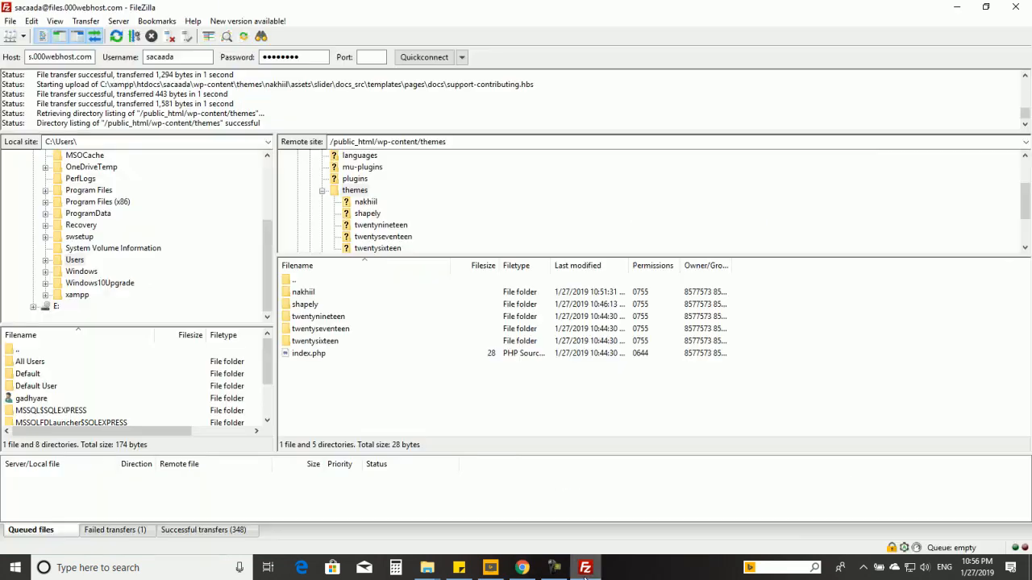
click(554, 568)
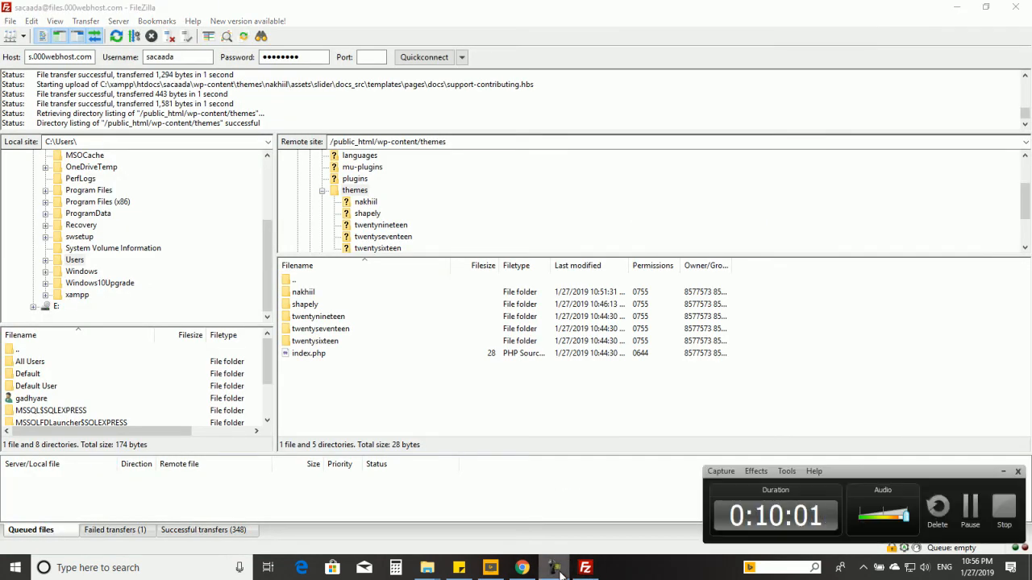
click(522, 568)
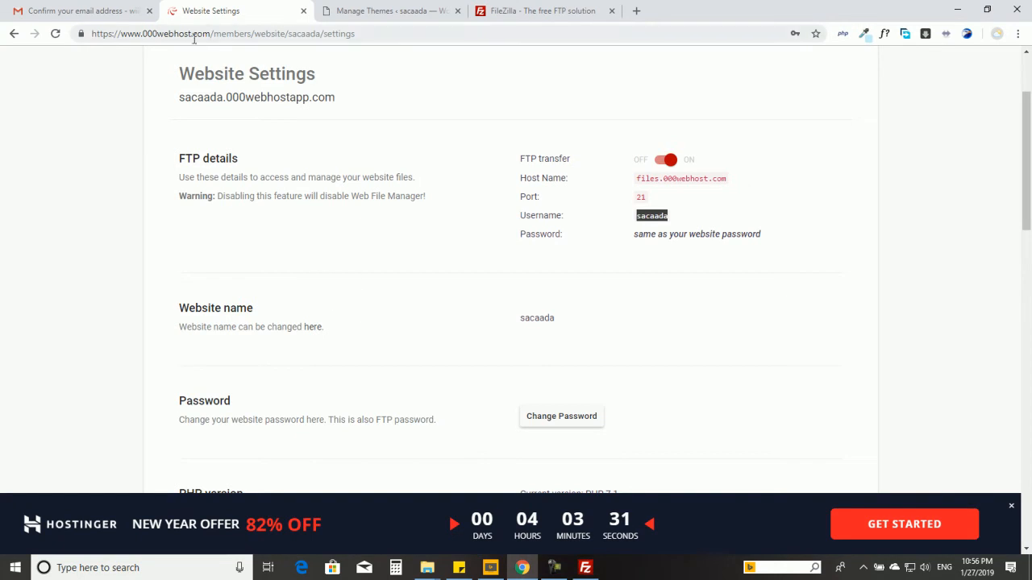
click(387, 10)
click(55, 33)
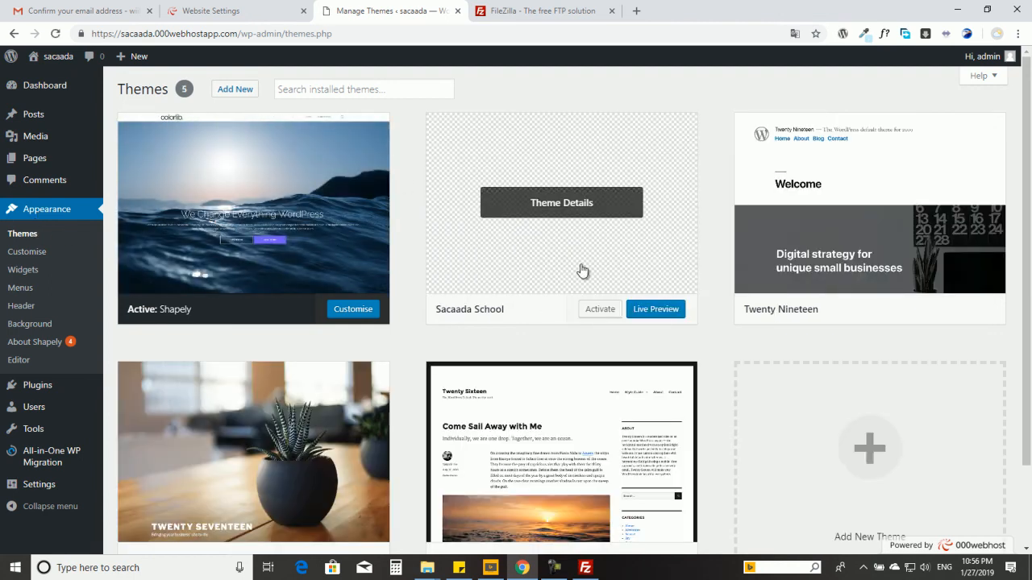
click(608, 313)
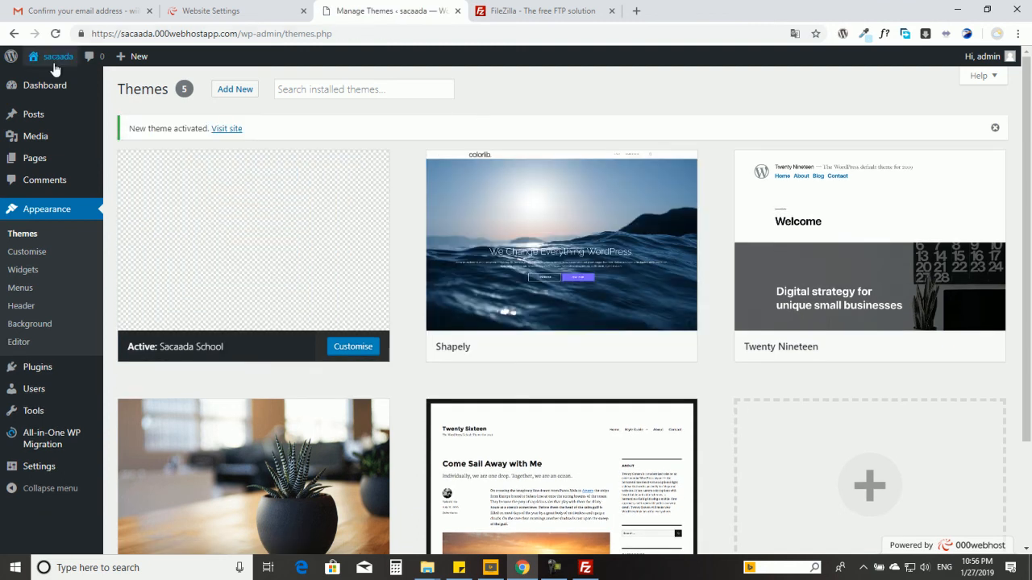
Open the live site in a new tab and look over its home page.
mouse_move(55, 58)
right_click(46, 81)
click(83, 93)
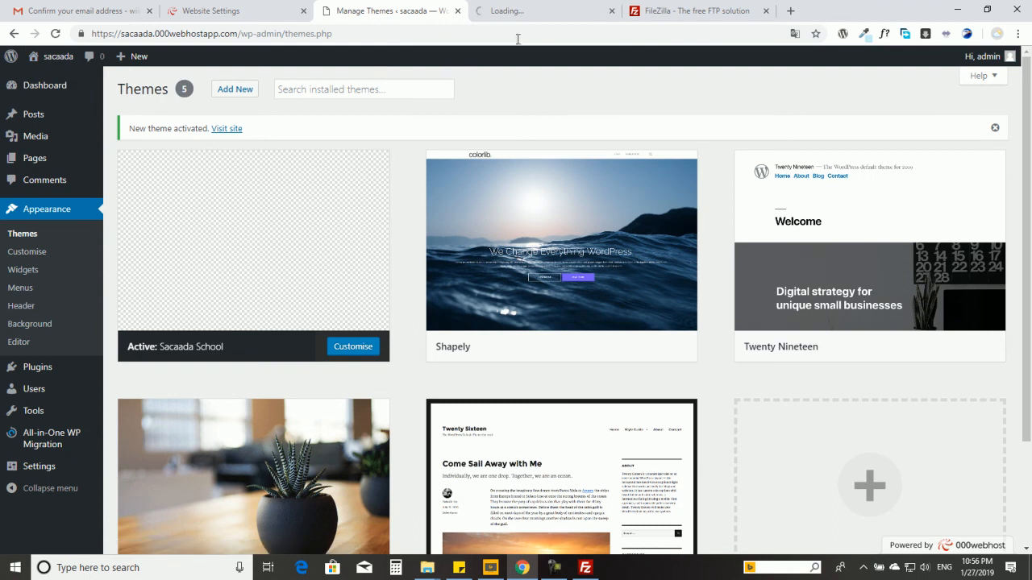
click(531, 17)
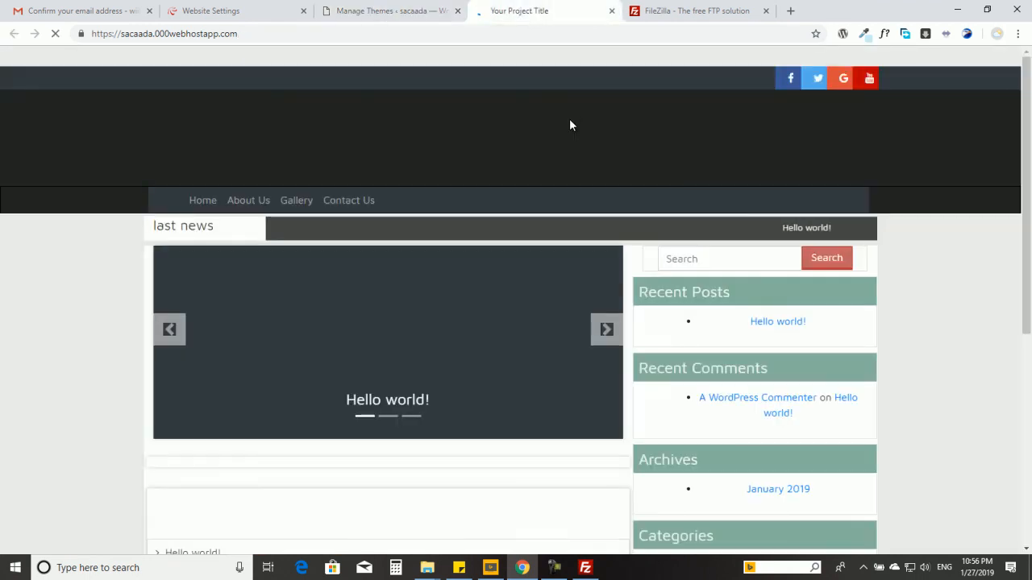
scroll(569, 126, down, 5)
scroll(952, 256, up, 3)
scroll(953, 256, up, 2)
scroll(980, 236, down, 2)
scroll(980, 244, down, 3)
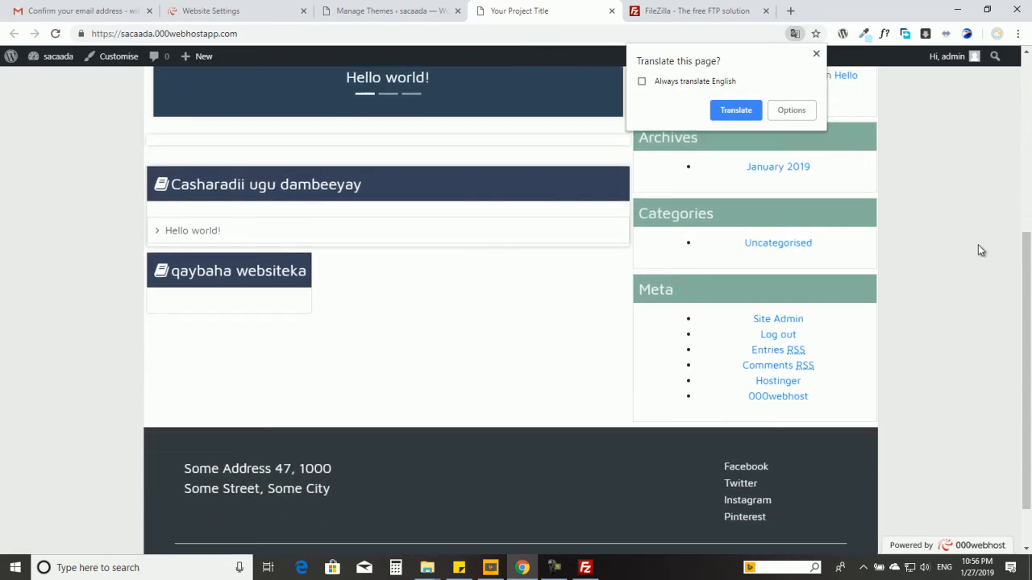
Read the Hello world! post in the new theme, then return to the Themes page.
click(203, 231)
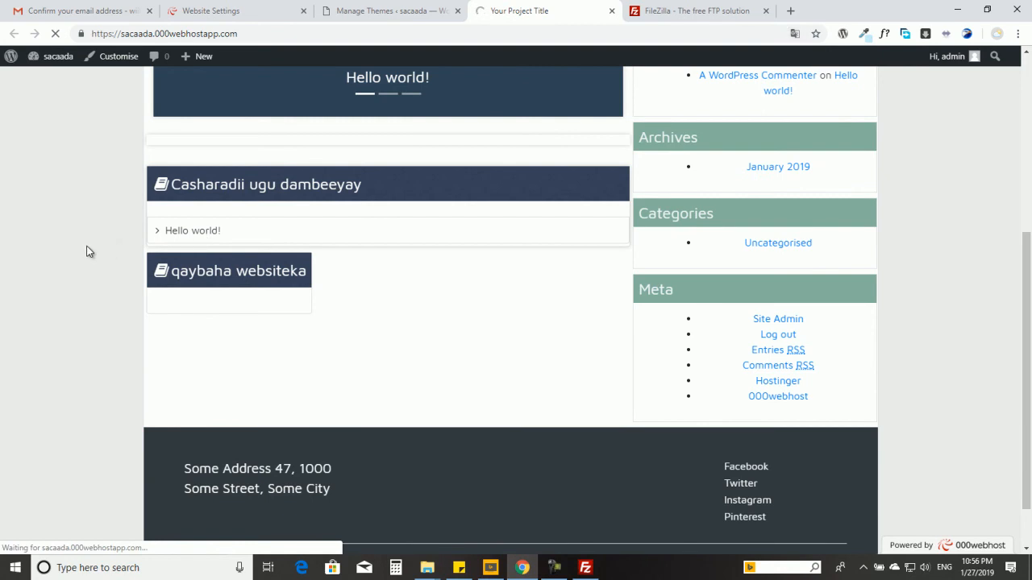
scroll(116, 256, down, 2)
scroll(118, 252, down, 1)
scroll(325, 274, up, 1)
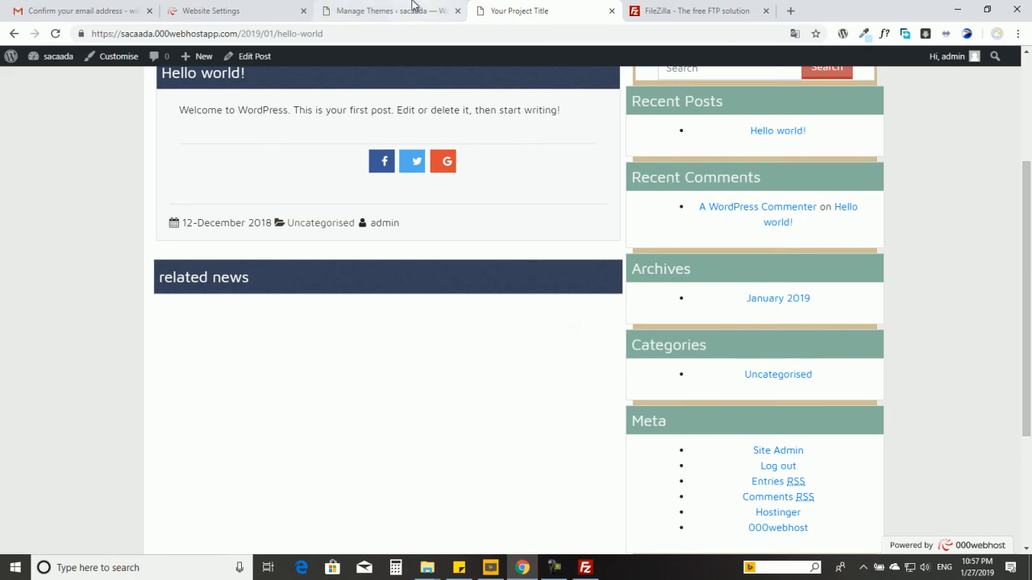
scroll(780, 260, up, 1)
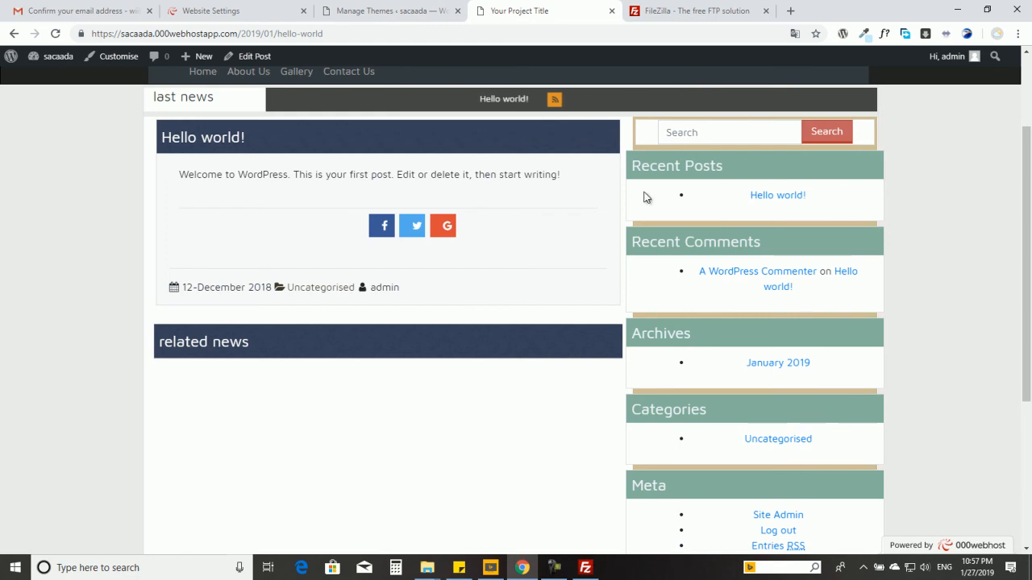
click(368, 10)
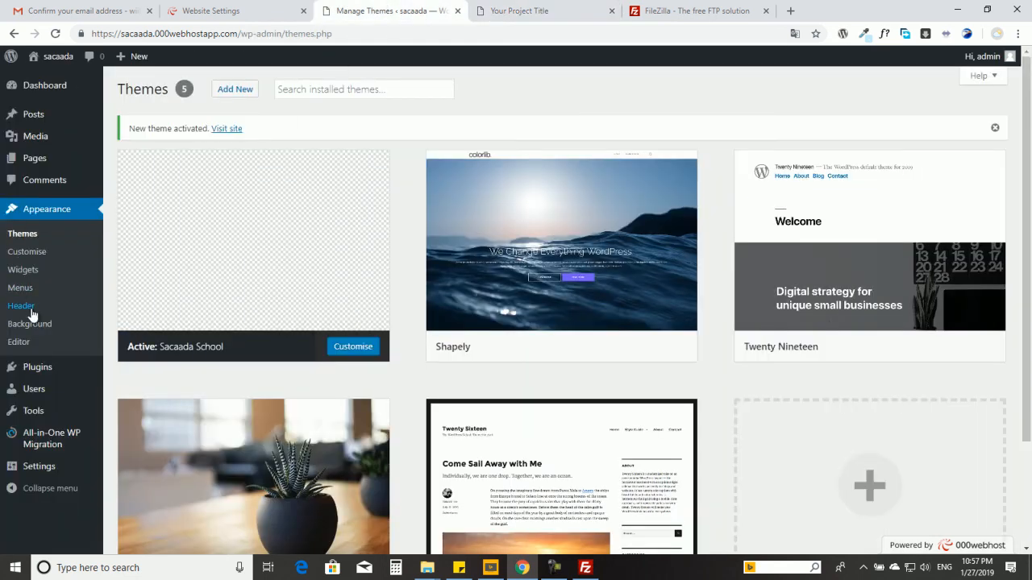
Remove the Search, Recent Posts, Archives, Categories and Meta widgets from the First Right sidebar.
click(23, 270)
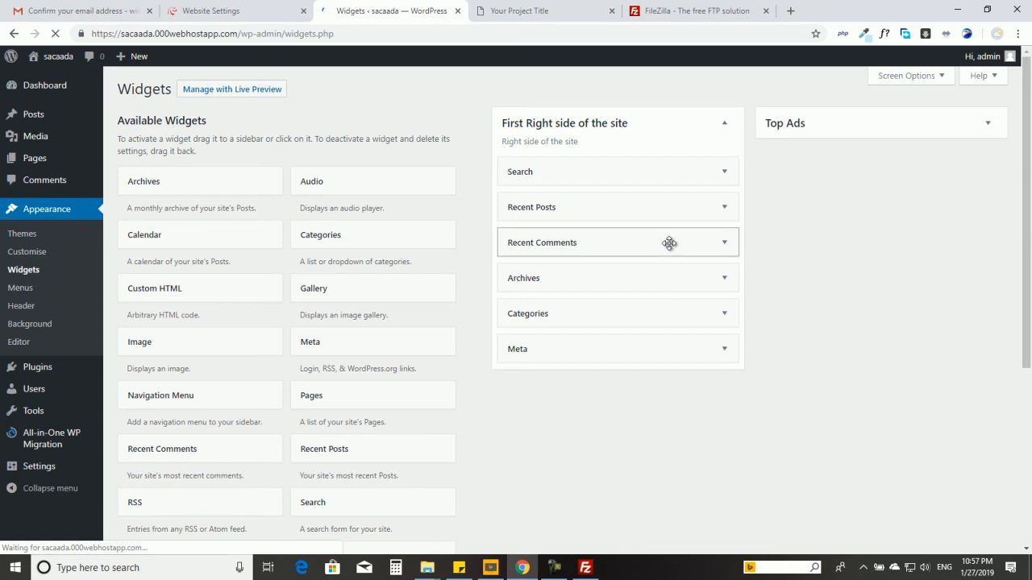
drag(607, 169, 310, 170)
drag(596, 169, 465, 177)
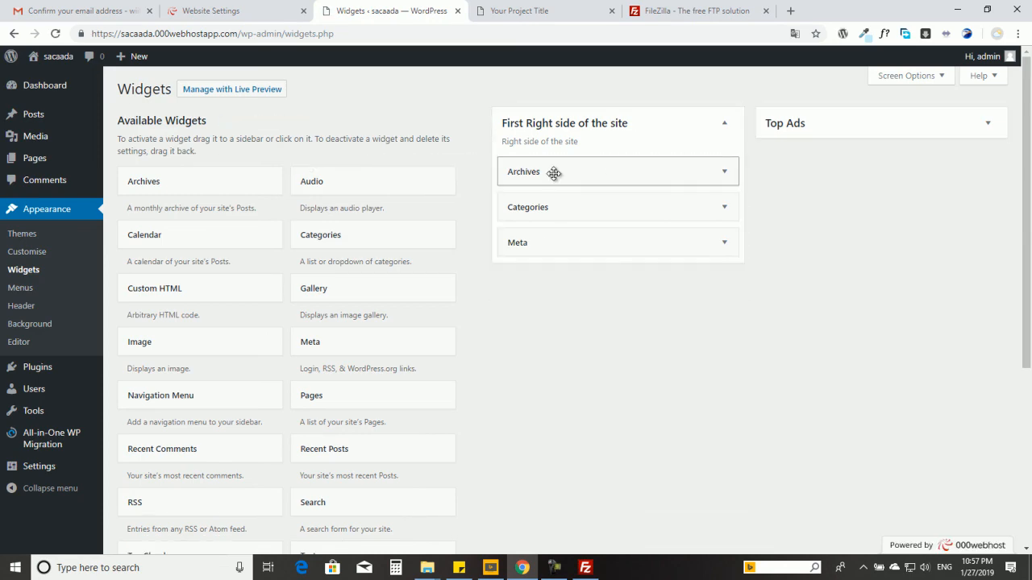
drag(582, 173, 412, 177)
drag(508, 175, 419, 176)
drag(551, 173, 274, 150)
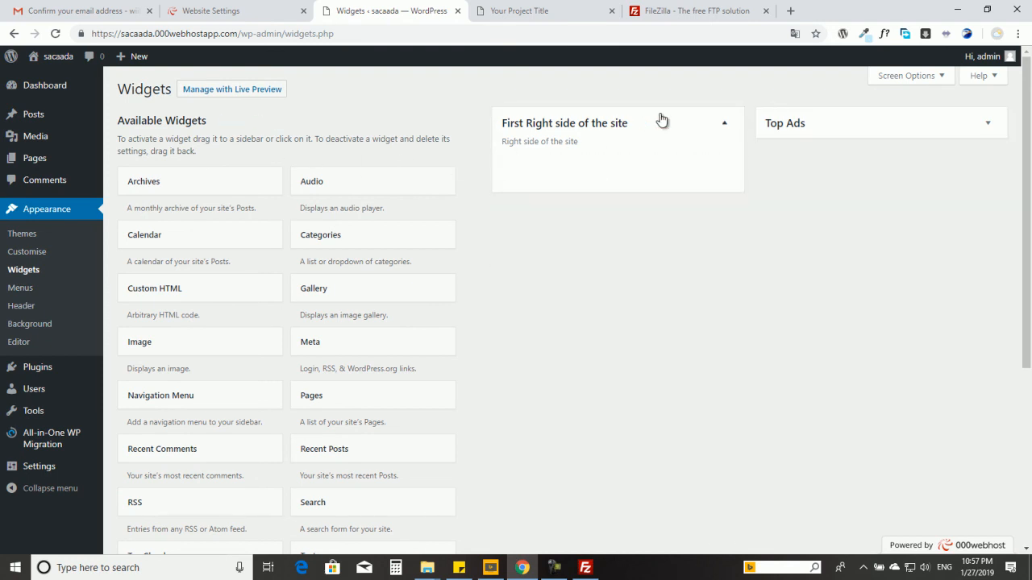
click(661, 11)
scroll(614, 214, up, 2)
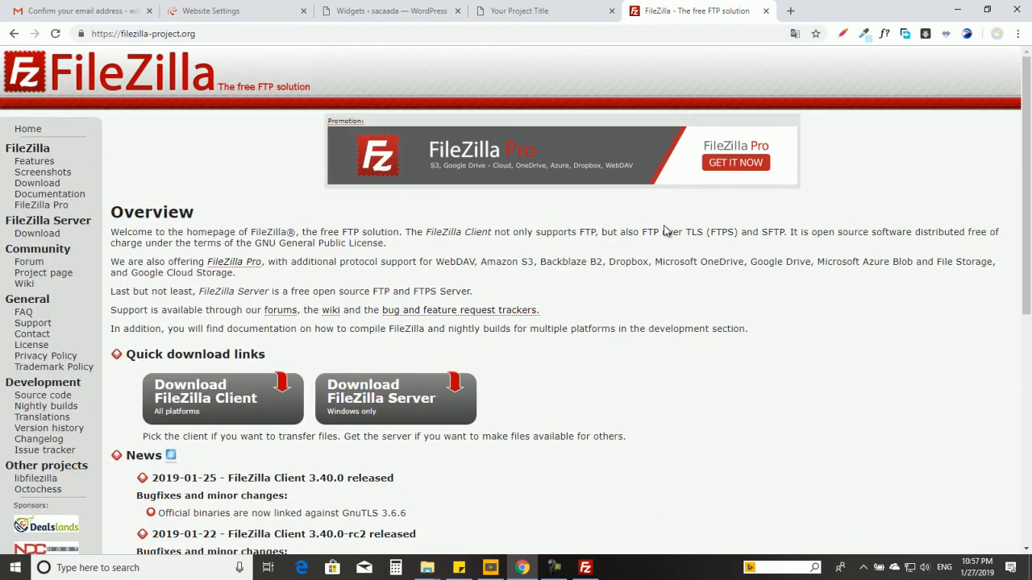
Copy the image address of the FileZilla Pro banner on the FileZilla website.
right_click(602, 153)
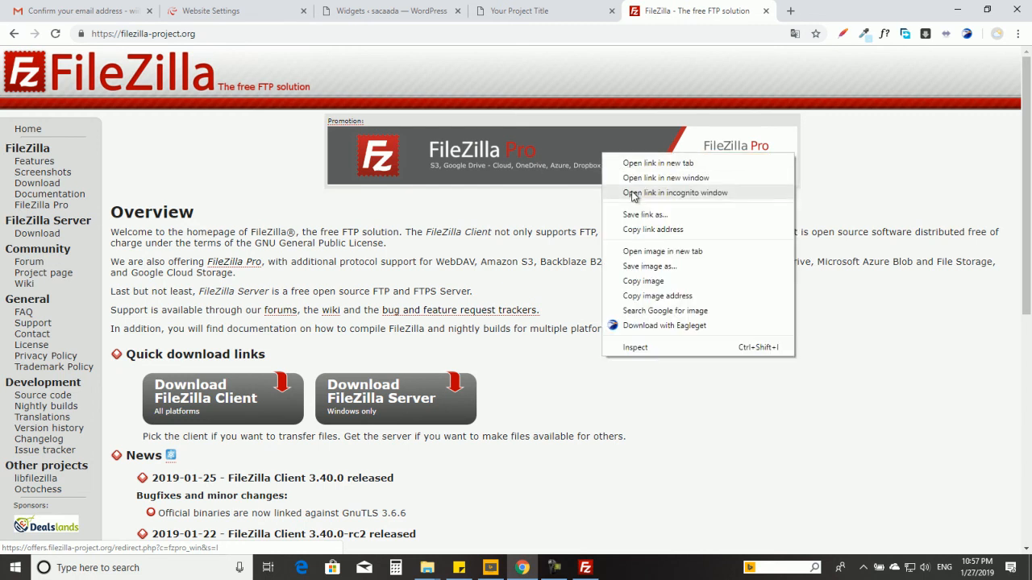
click(649, 295)
click(532, 10)
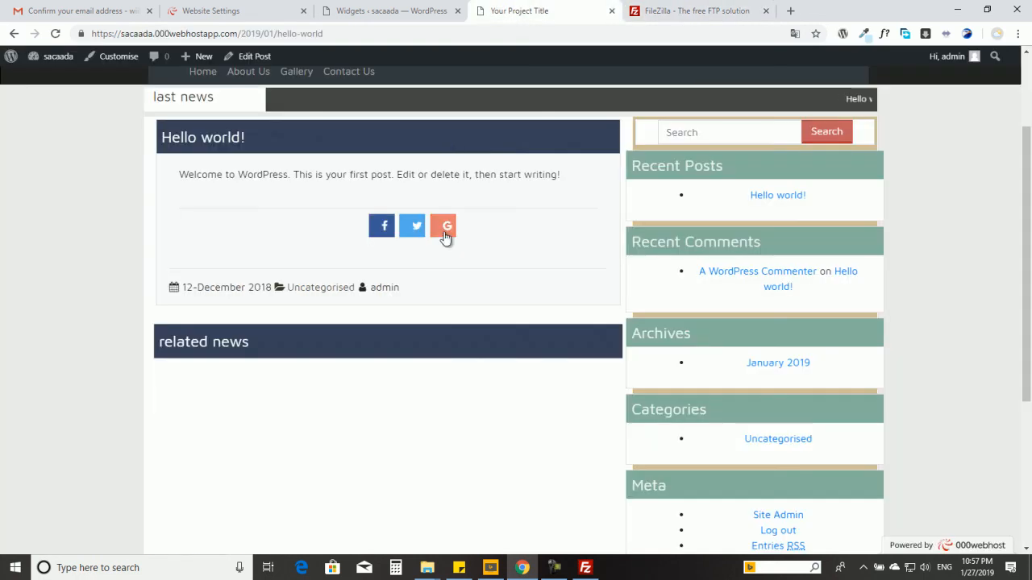
Add an Image widget to Top Ads using the pasted FileZilla Pro banner URL.
click(367, 6)
drag(194, 346, 836, 150)
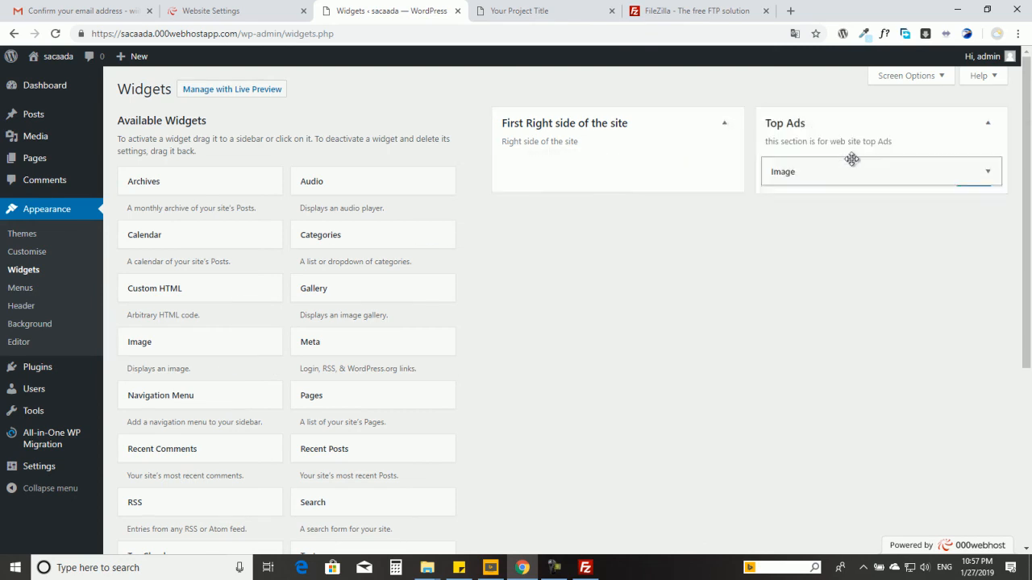
click(827, 256)
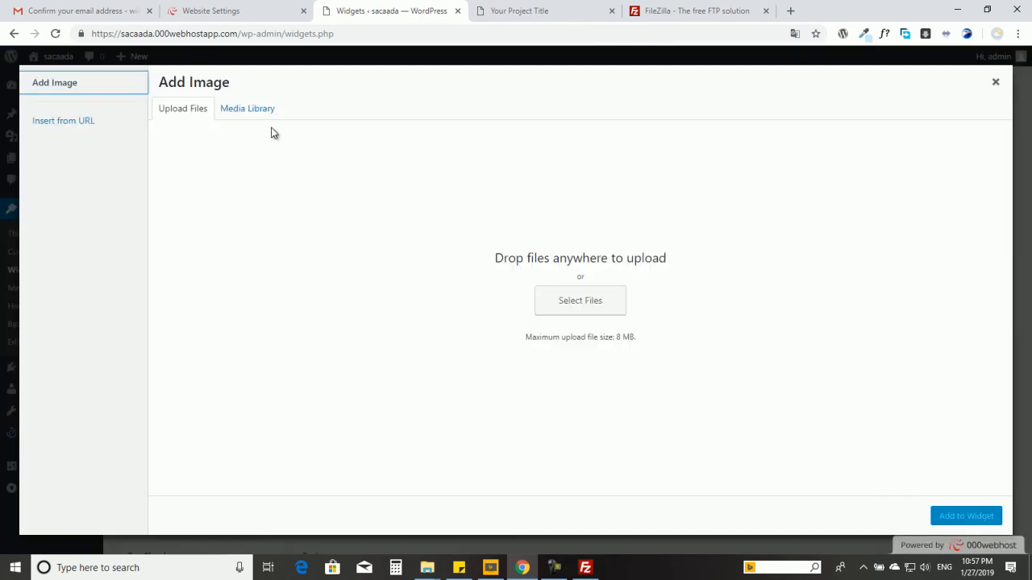
click(131, 122)
right_click(387, 123)
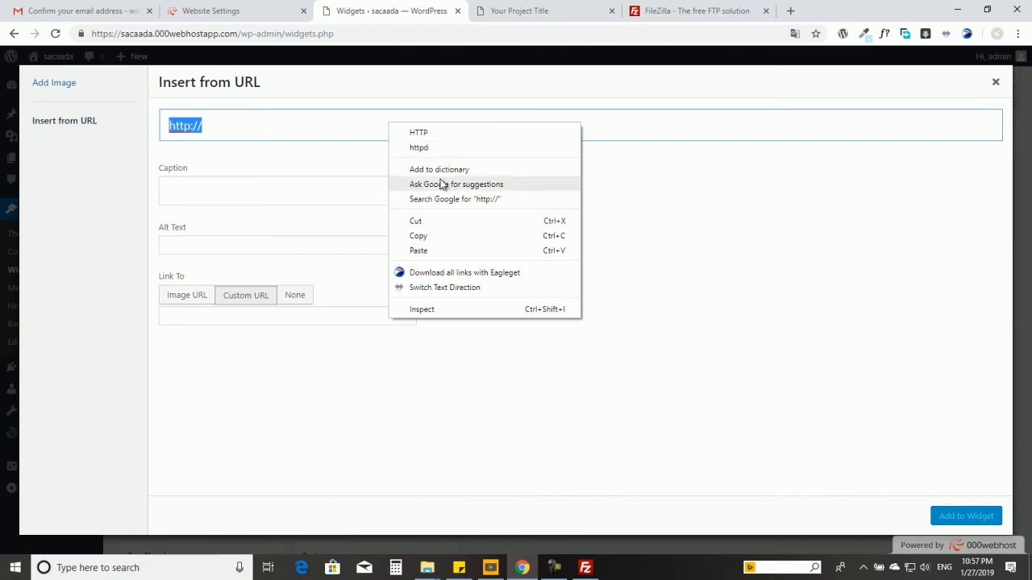
click(421, 251)
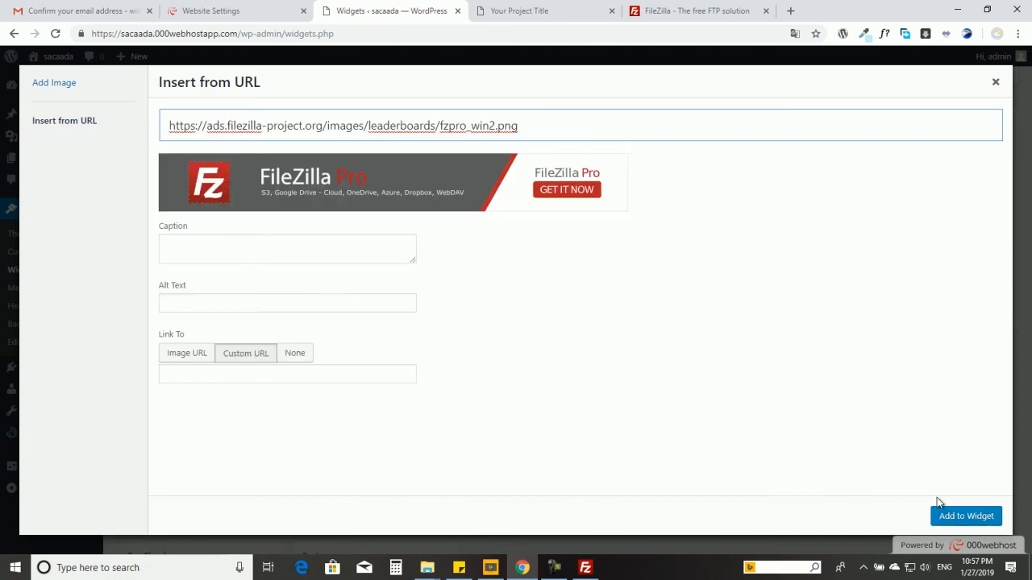
click(960, 523)
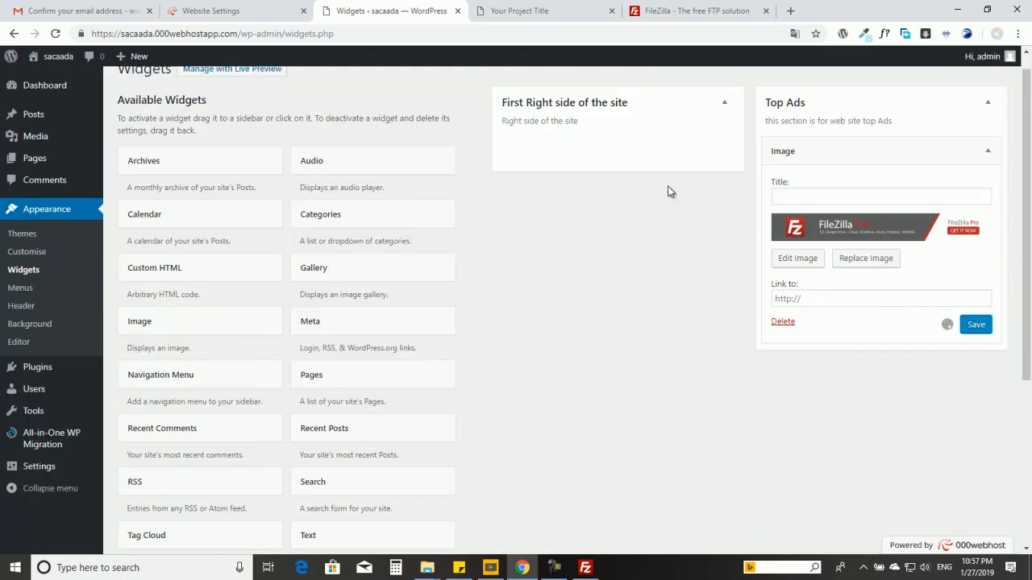
click(549, 12)
Reload the site's home page to pick up the new banner, then glance at the Widgets page.
click(55, 33)
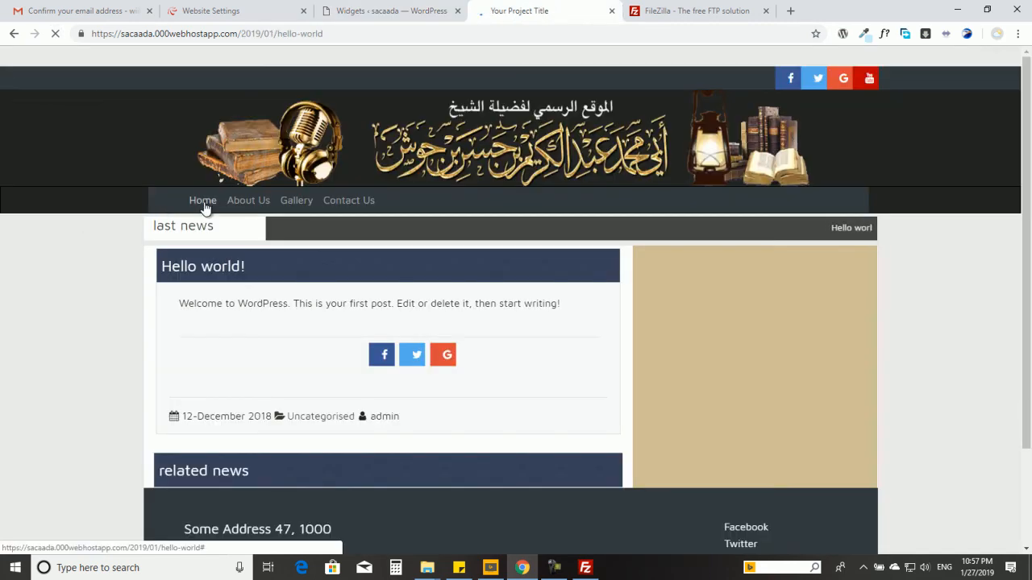
click(203, 203)
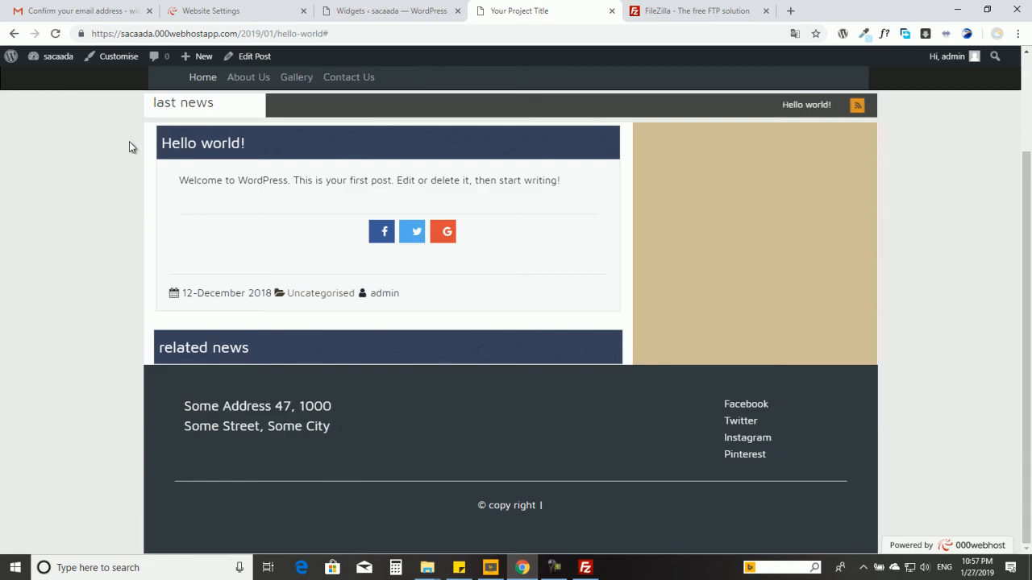
click(13, 34)
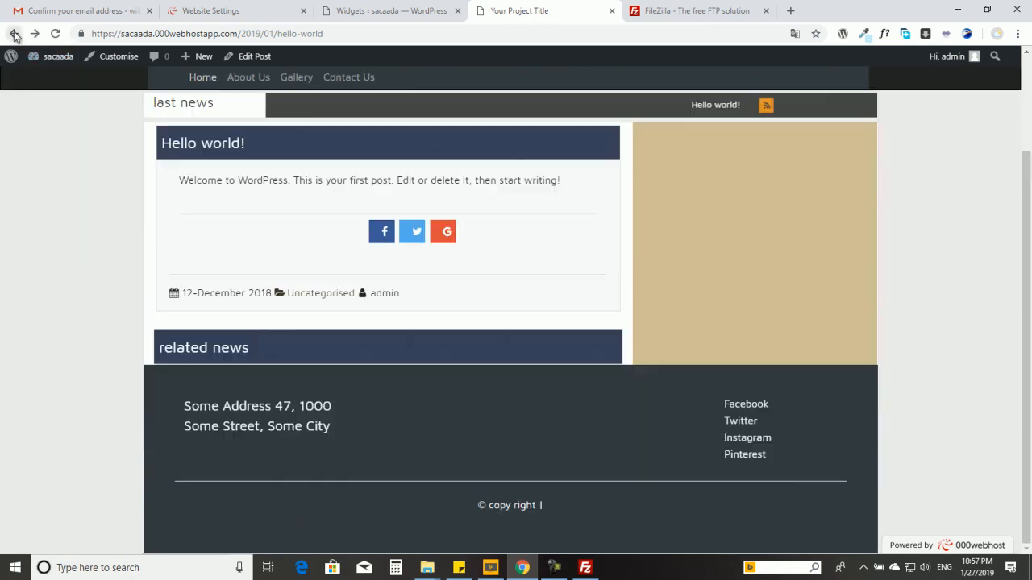
click(13, 34)
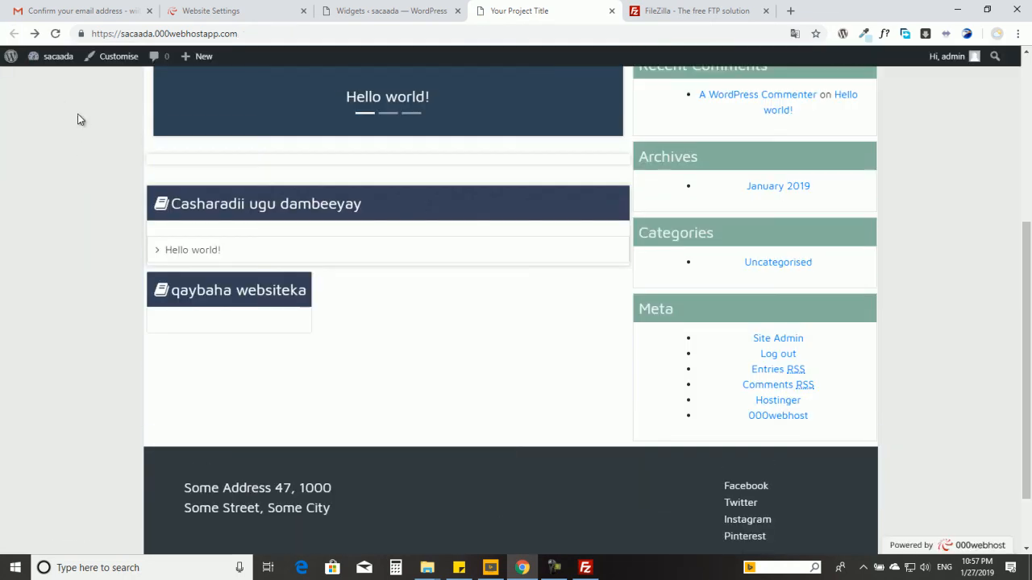
click(55, 33)
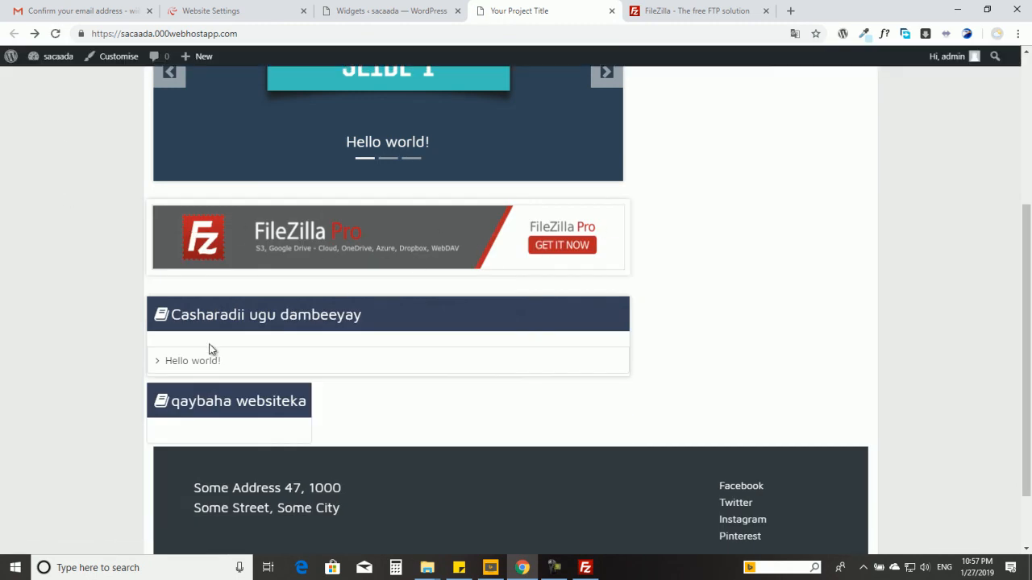
click(371, 9)
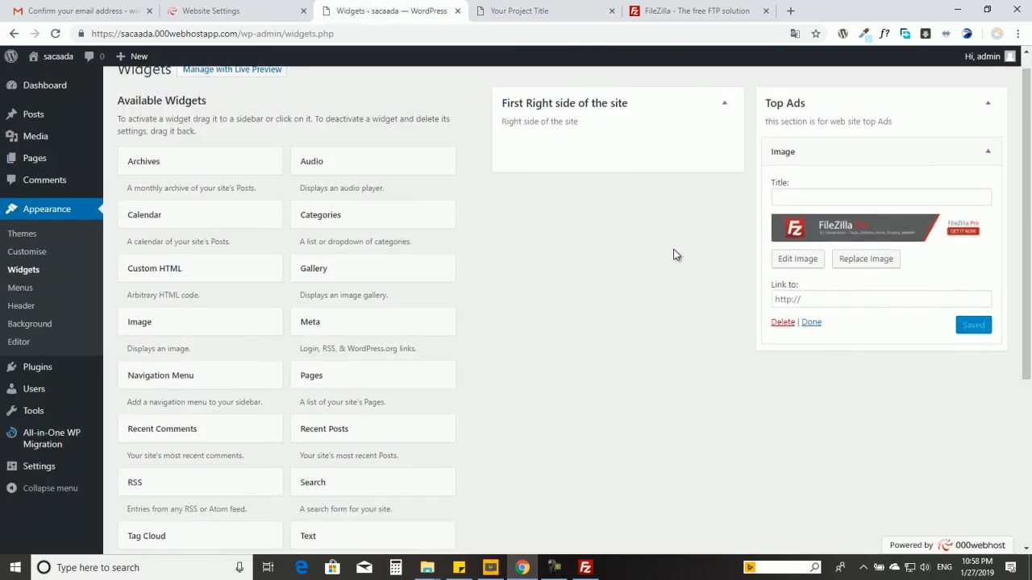
scroll(672, 251, up, 1)
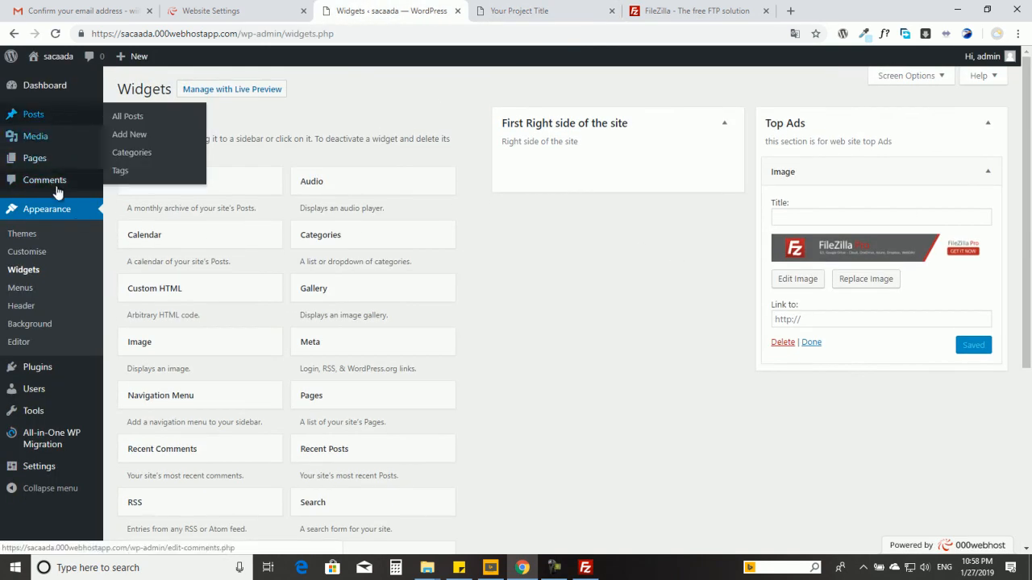
scroll(550, 317, down, 4)
scroll(556, 315, up, 5)
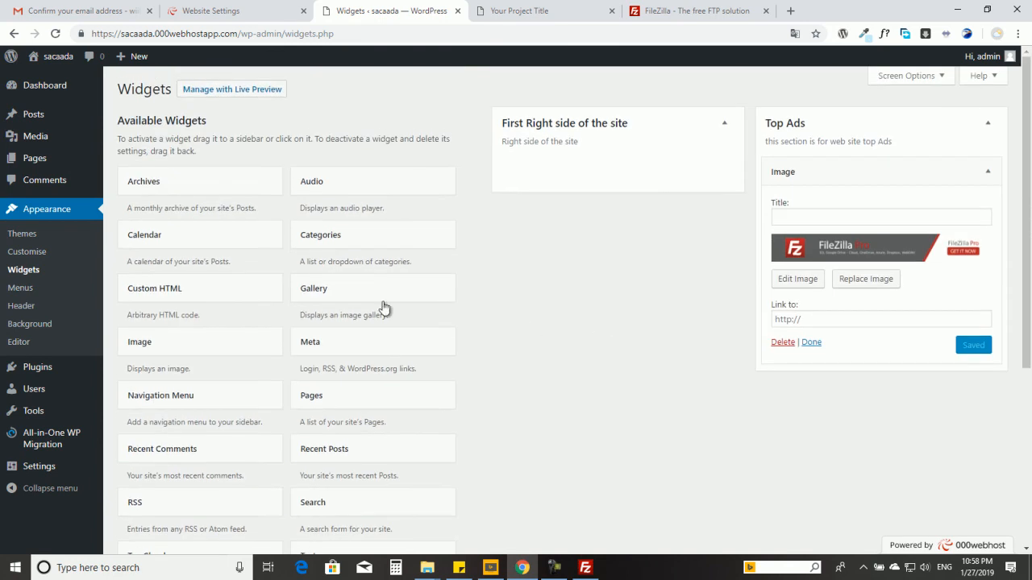
Scroll the live front page to confirm the FileZilla Pro banner beneath the slider.
click(553, 8)
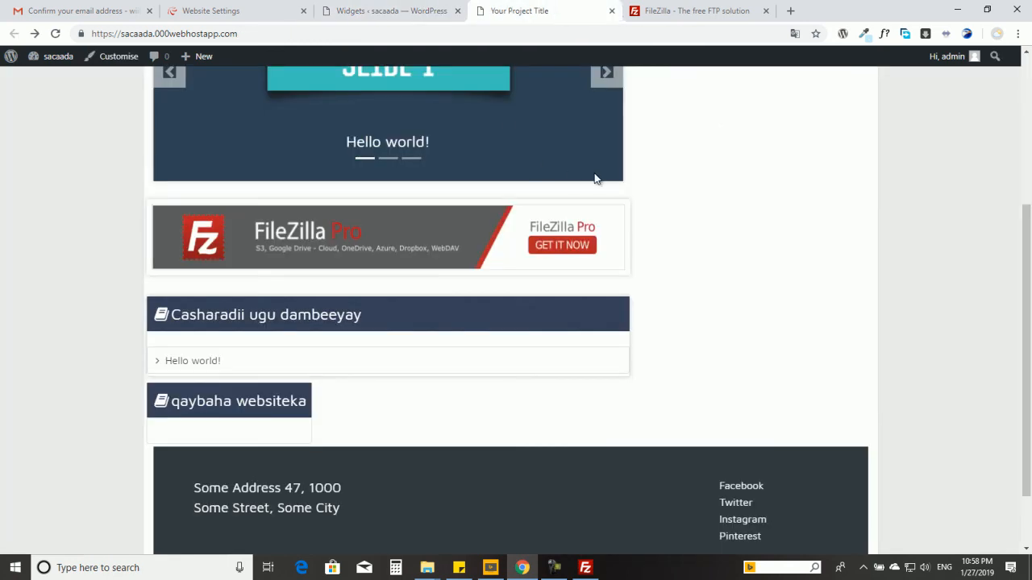
scroll(569, 178, up, 2)
scroll(638, 180, down, 3)
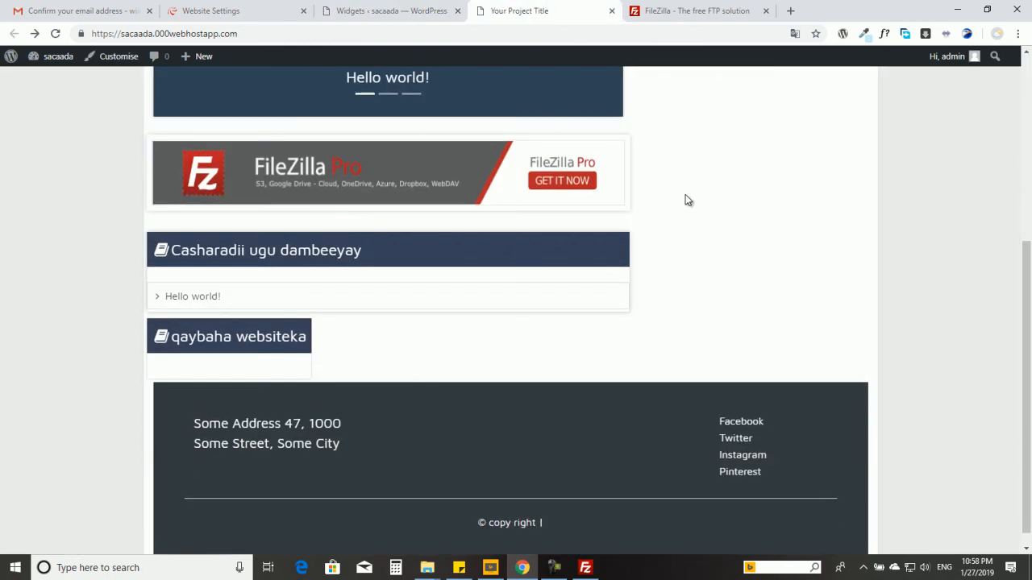
scroll(691, 234, up, 3)
scroll(698, 274, up, 1)
scroll(742, 296, down, 2)
scroll(726, 274, up, 2)
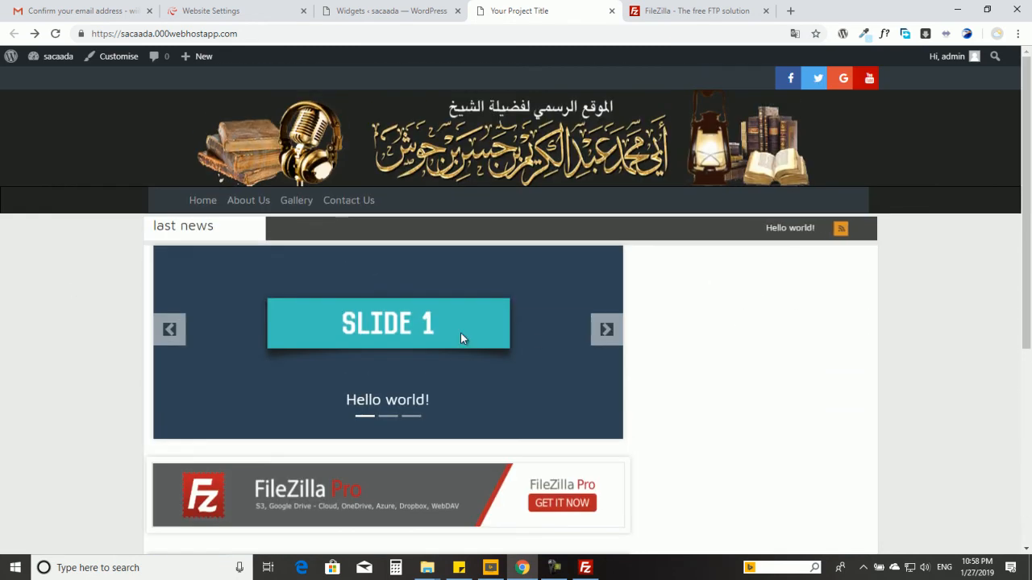
scroll(608, 348, down, 2)
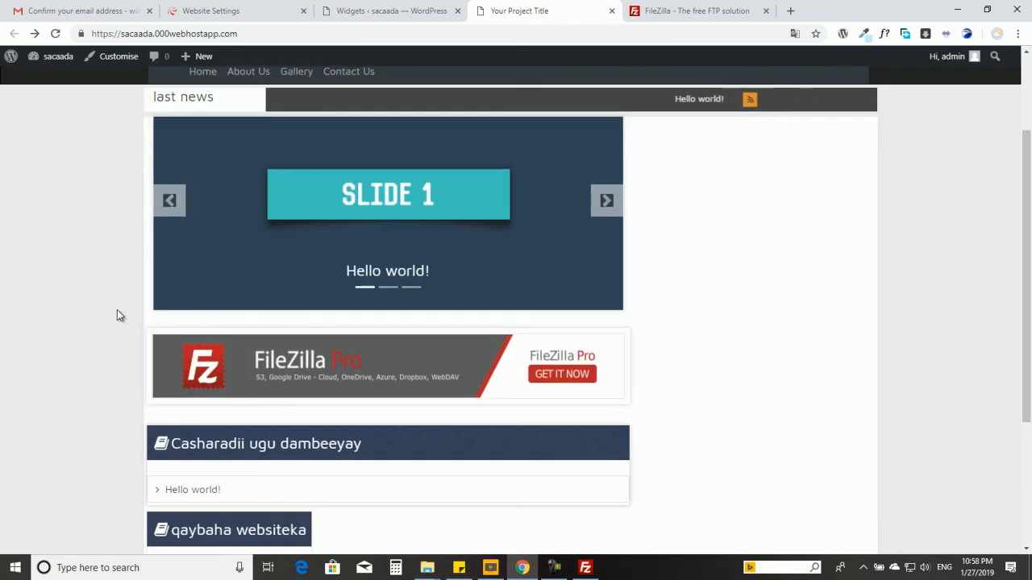
scroll(117, 315, down, 2)
drag(235, 337, 640, 371)
click(640, 370)
scroll(631, 435, down, 1)
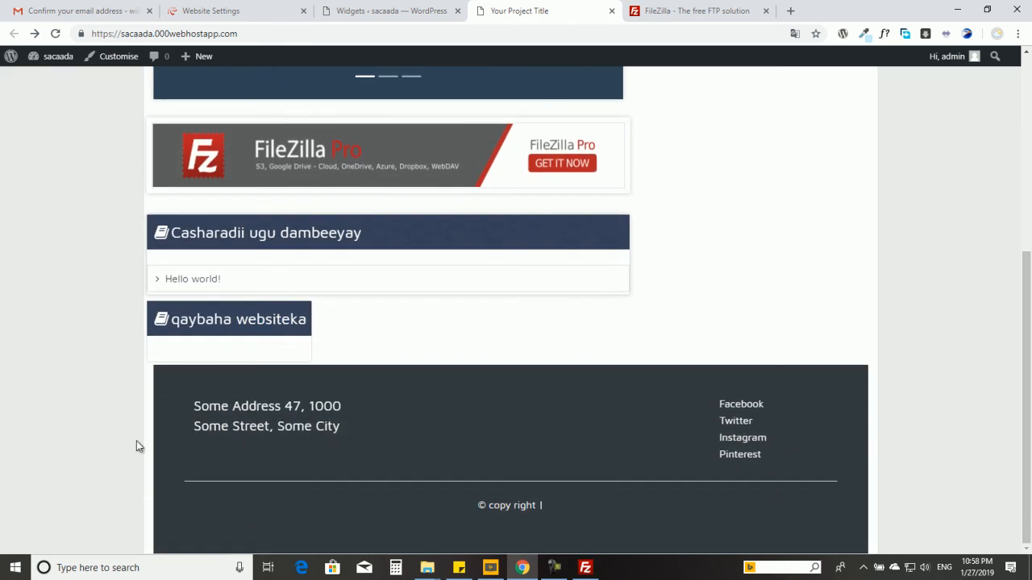
scroll(171, 435, up, 2)
scroll(181, 421, down, 2)
click(425, 11)
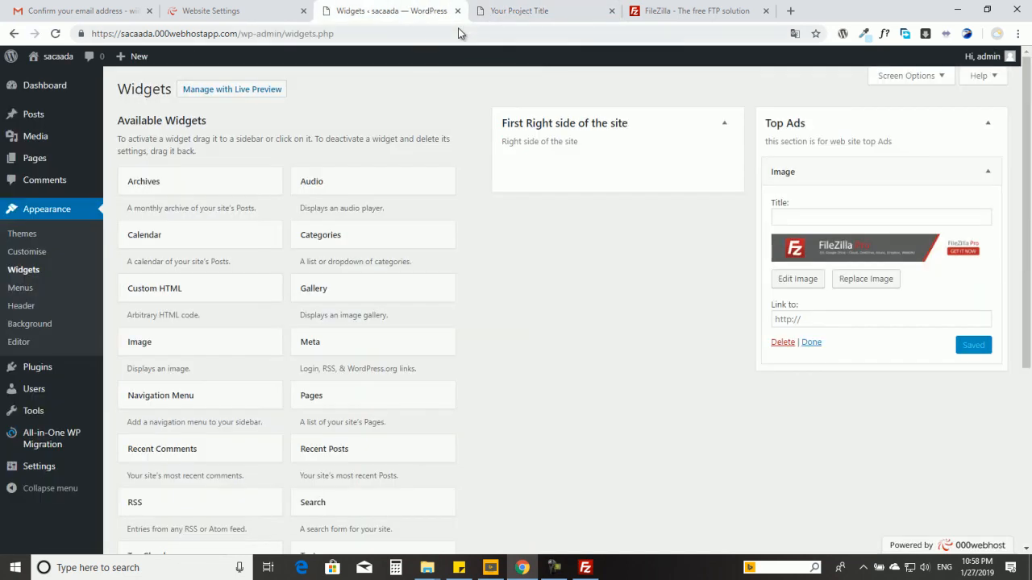
Close the WordPress Widgets, live site and FileZilla tabs.
click(457, 11)
click(457, 11)
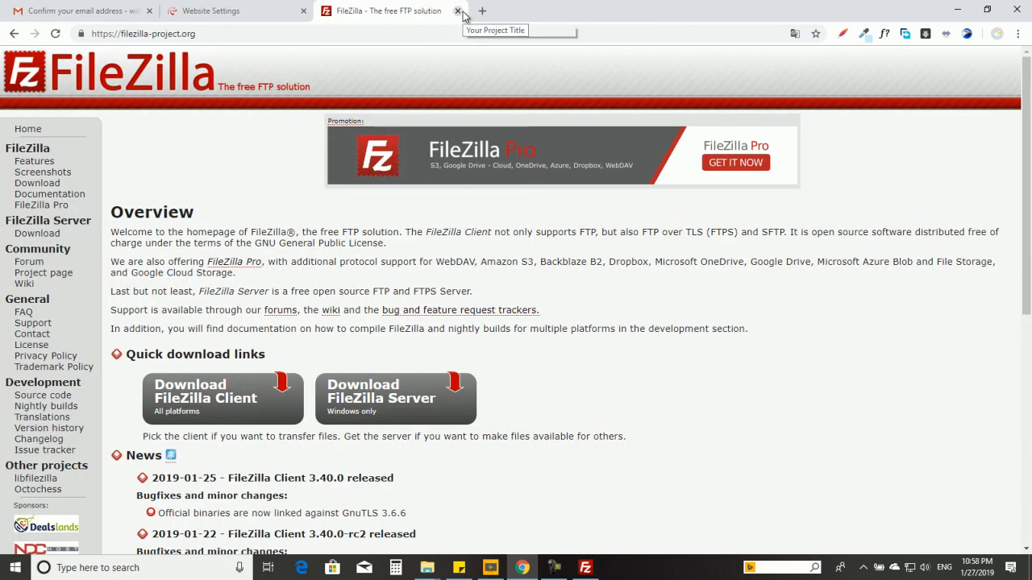
click(458, 11)
Delete the sacaada website from its 000webhost Website Settings and confirm.
scroll(710, 341, down, 4)
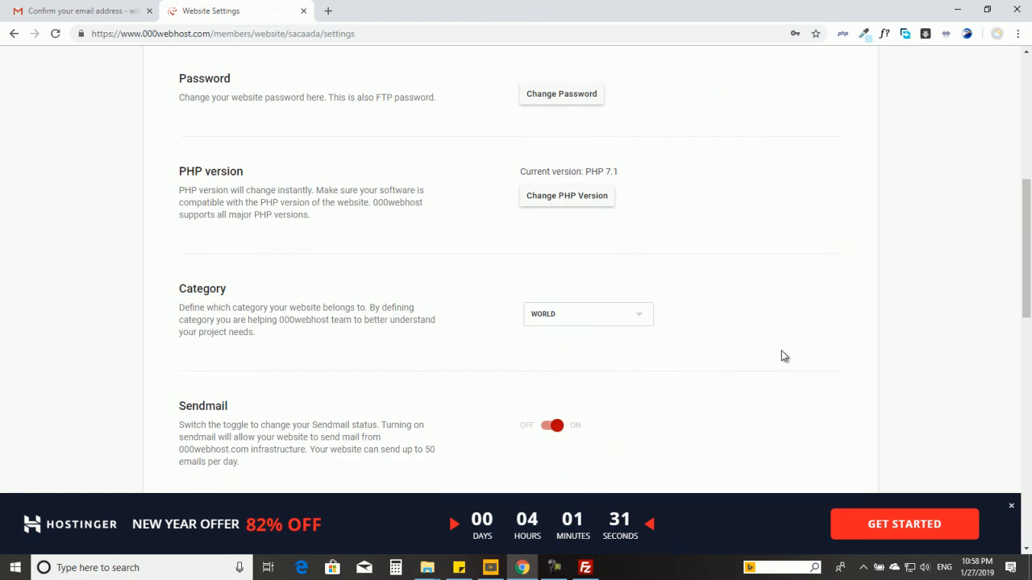
scroll(774, 346, down, 7)
scroll(762, 340, down, 3)
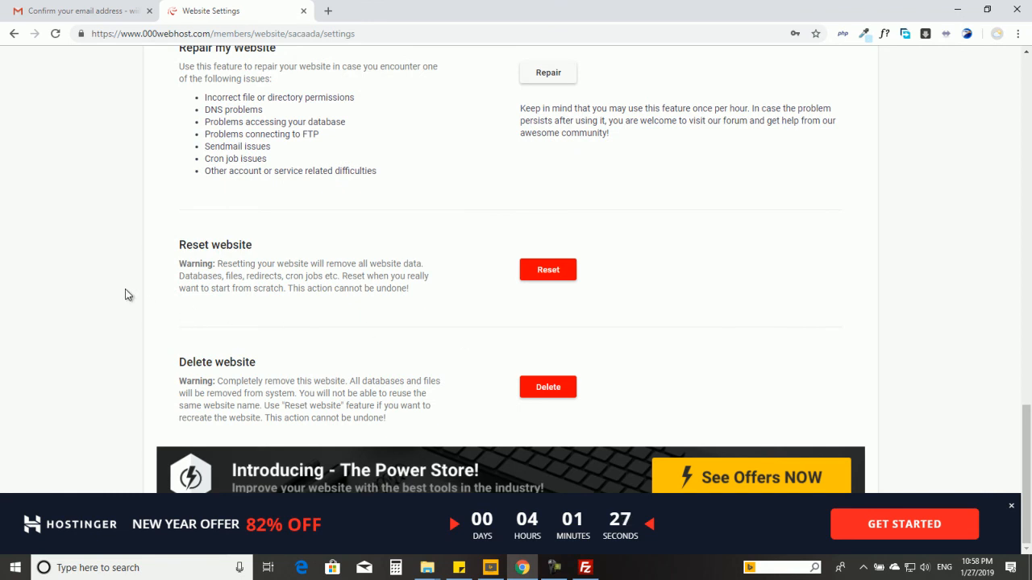
click(568, 390)
click(747, 342)
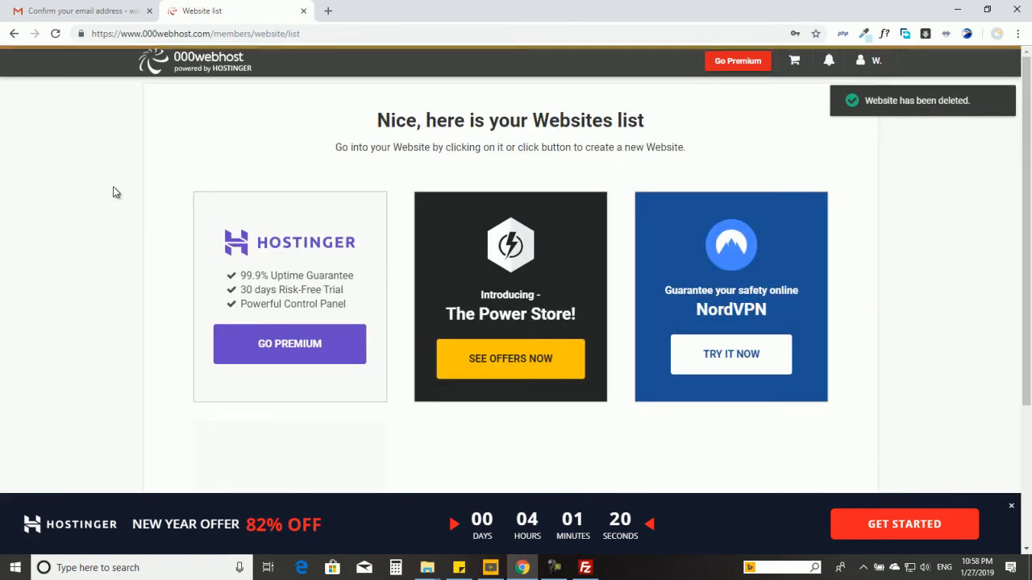
scroll(126, 203, down, 3)
scroll(128, 200, up, 3)
click(879, 62)
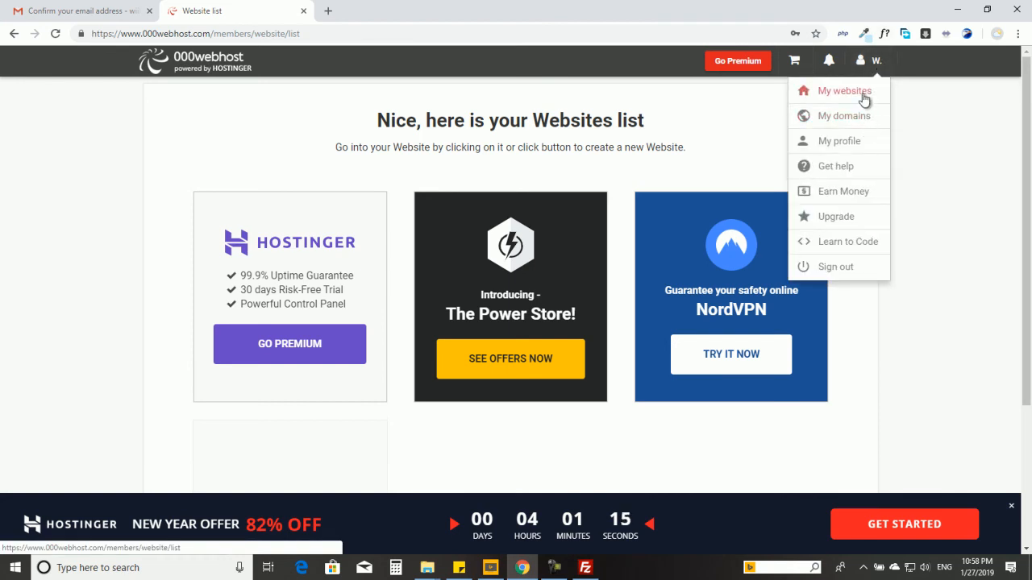
Close the 000webhost account from My profile with the reason 'this account is for teaching only'.
click(844, 91)
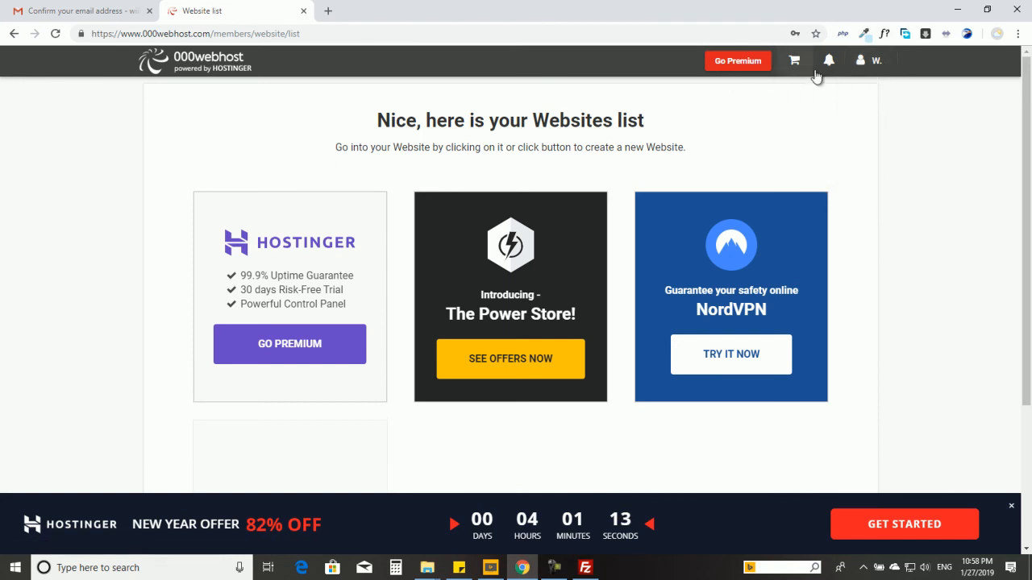
click(854, 71)
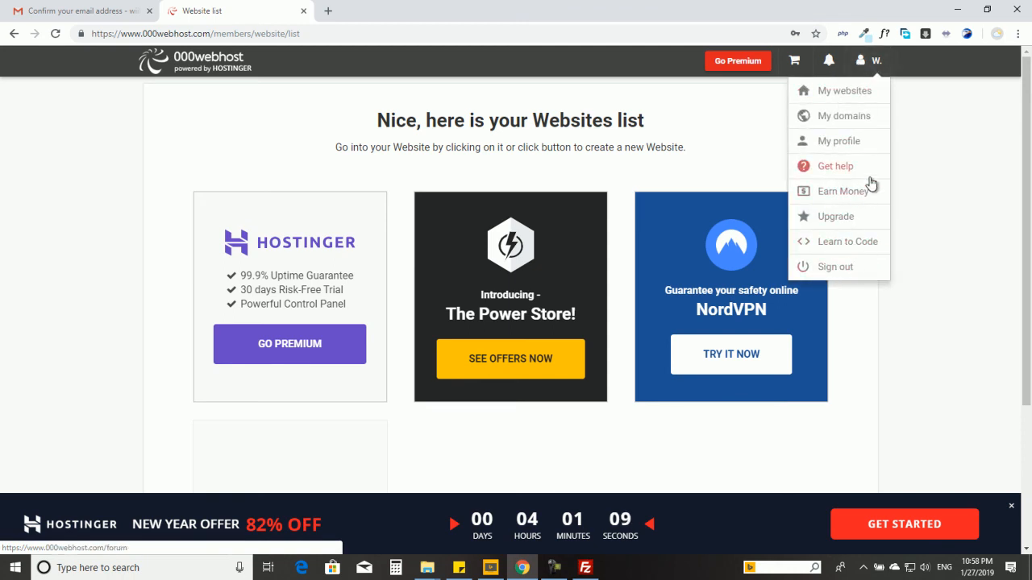
click(868, 145)
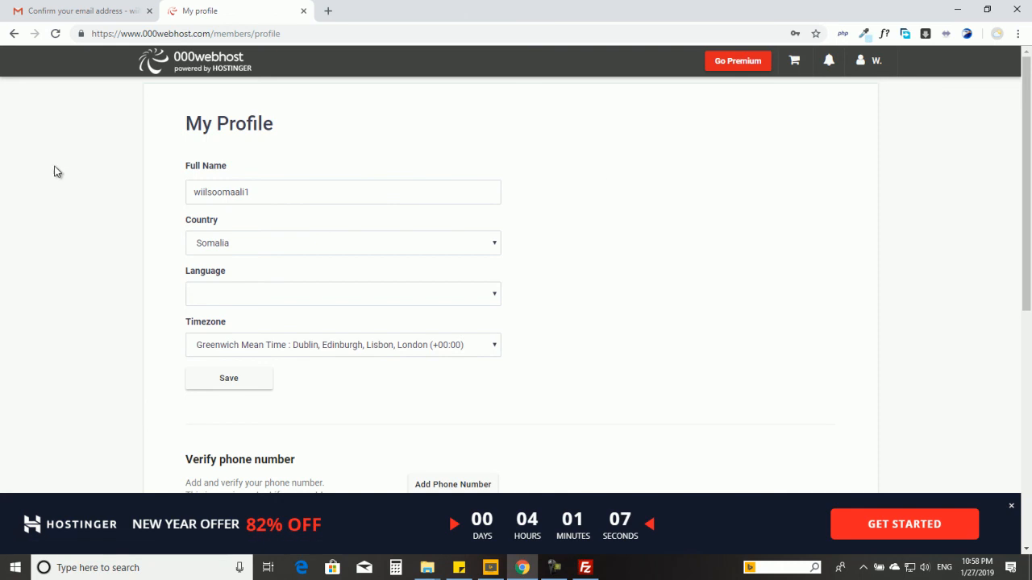
scroll(51, 166, down, 4)
scroll(100, 262, down, 2)
click(452, 390)
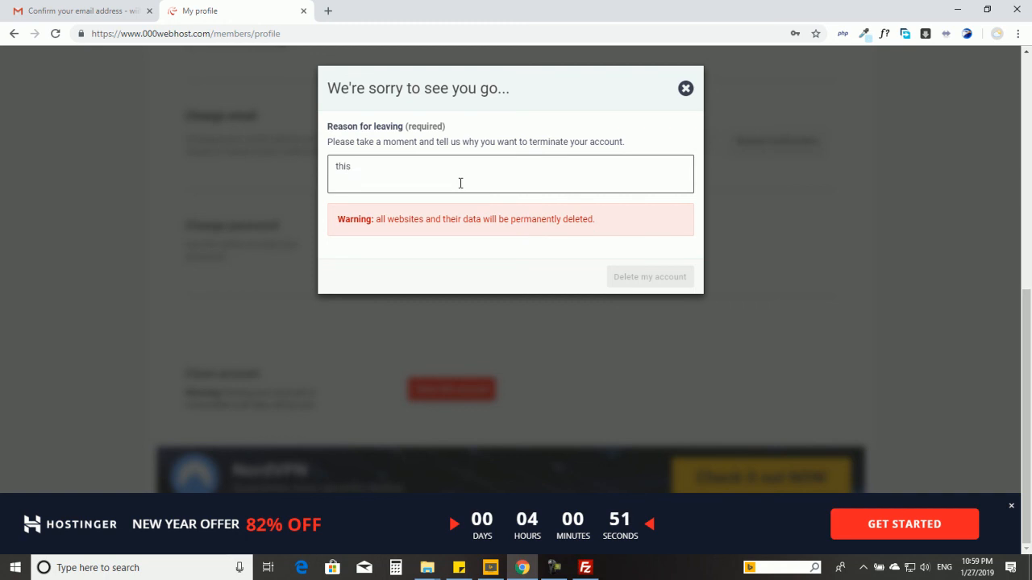
text(account is for teaching only)
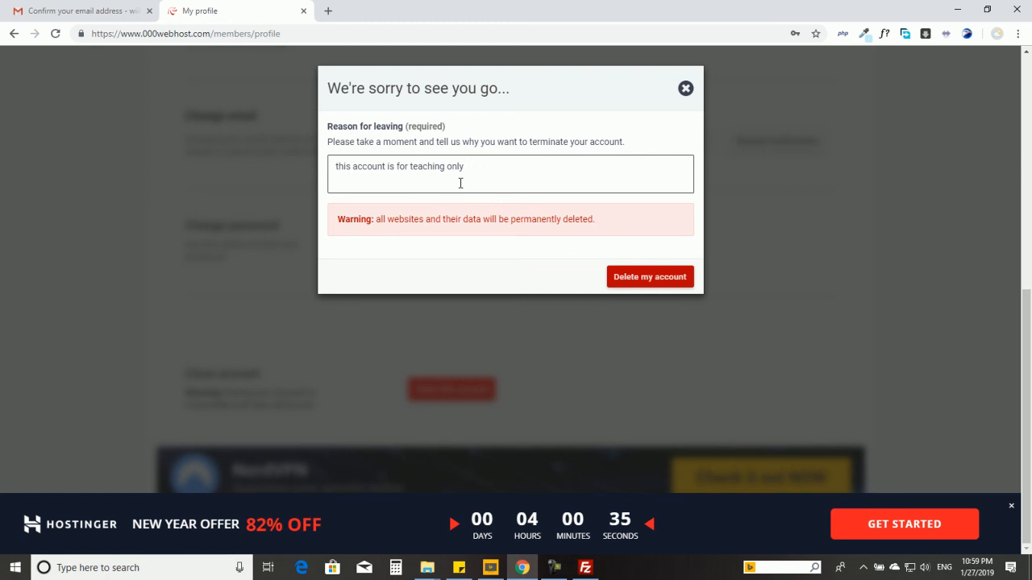
click(633, 277)
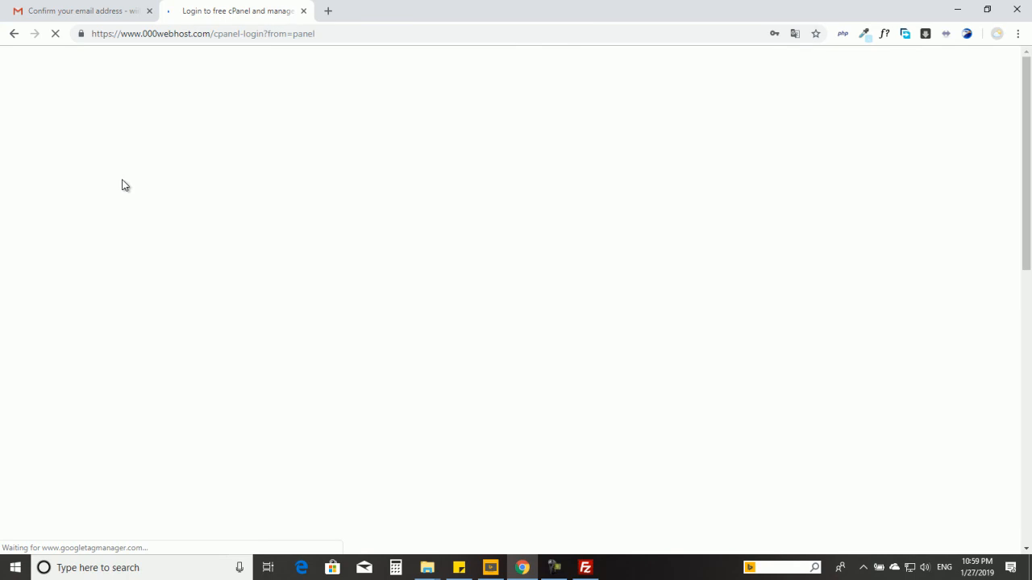
click(123, 9)
Read the Welcome to 000webhost! email in Gmail and return to the inbox.
click(73, 154)
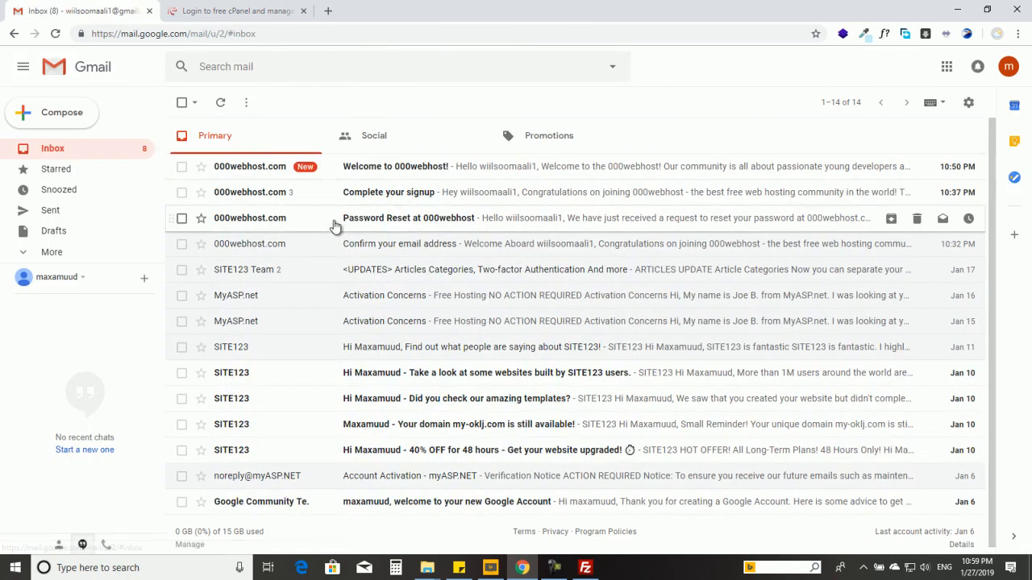
click(341, 167)
scroll(387, 258, down, 5)
scroll(269, 233, up, 5)
click(109, 156)
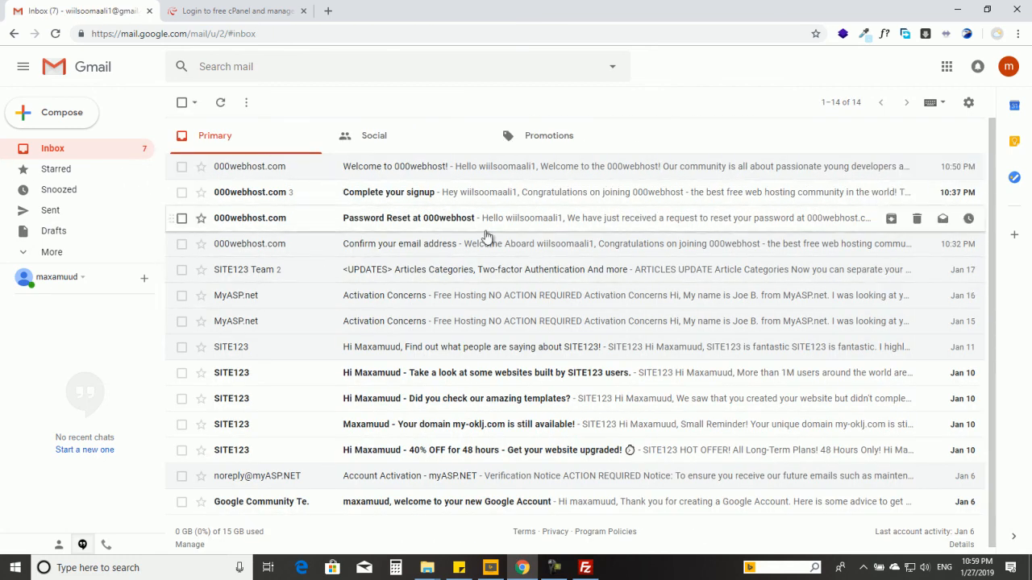
Return to the 000webhost login page and select its headline text.
click(213, 6)
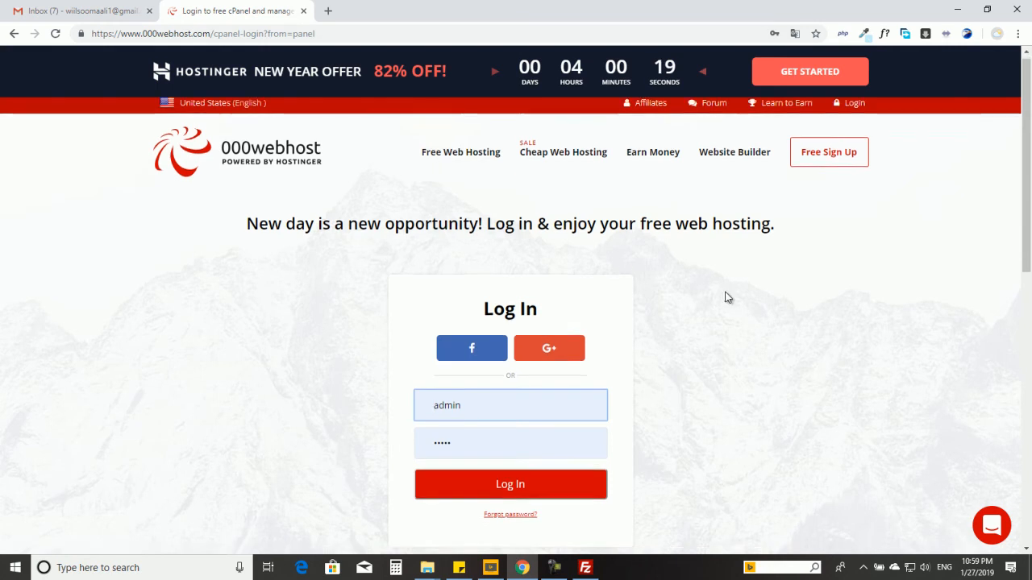
drag(882, 222, 196, 233)
click(196, 233)
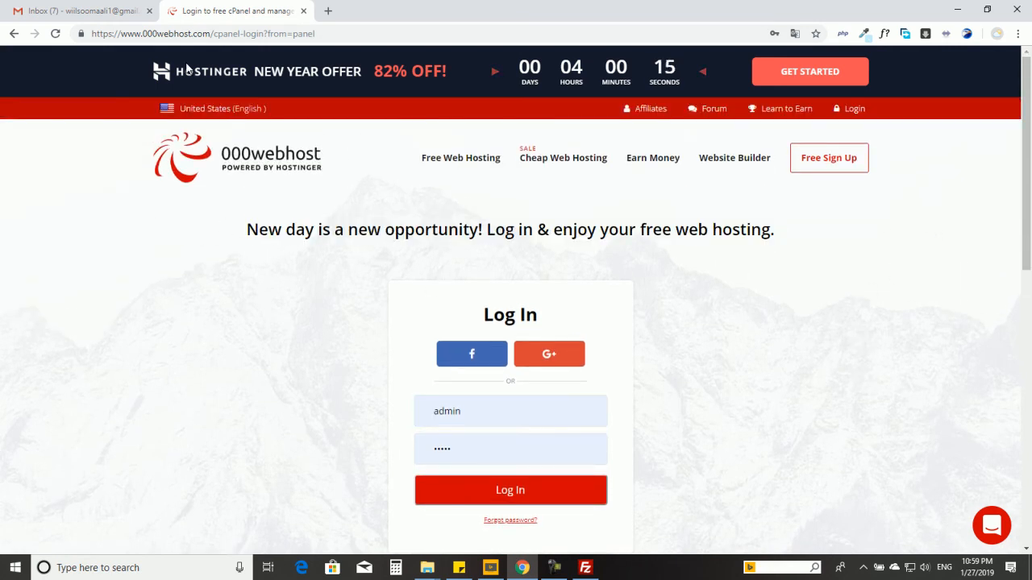
click(109, 10)
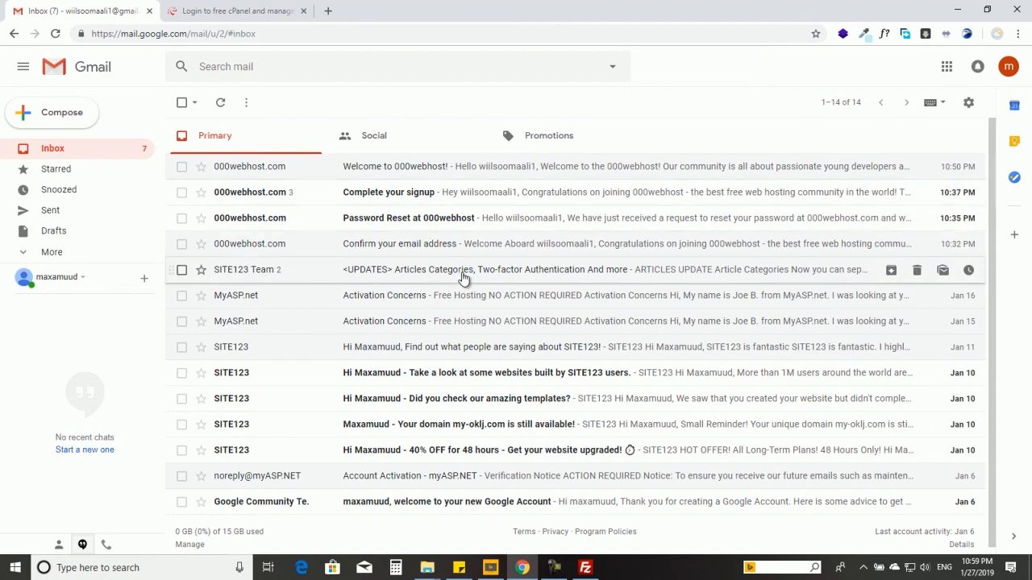
click(266, 11)
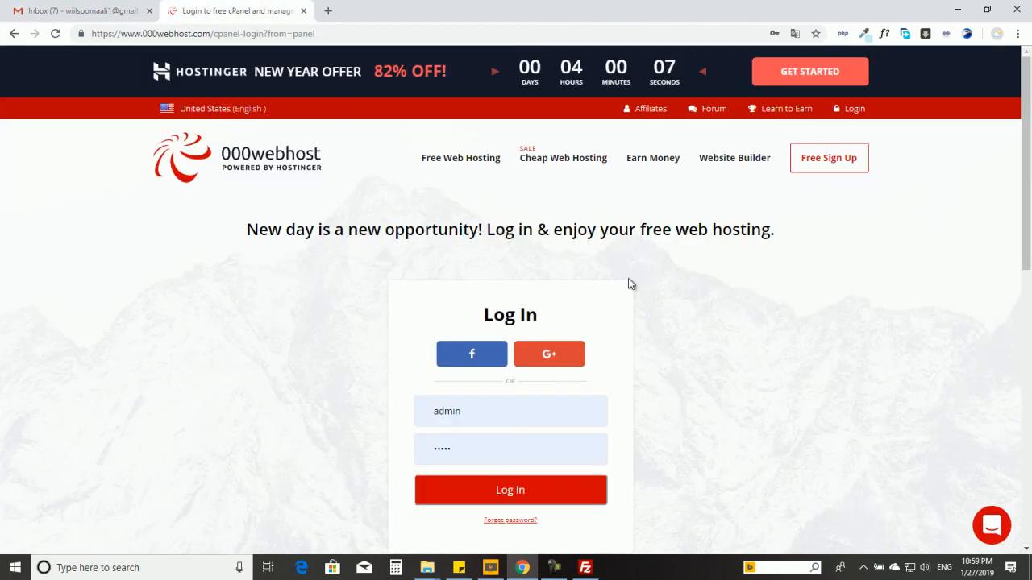
triple_click(637, 229)
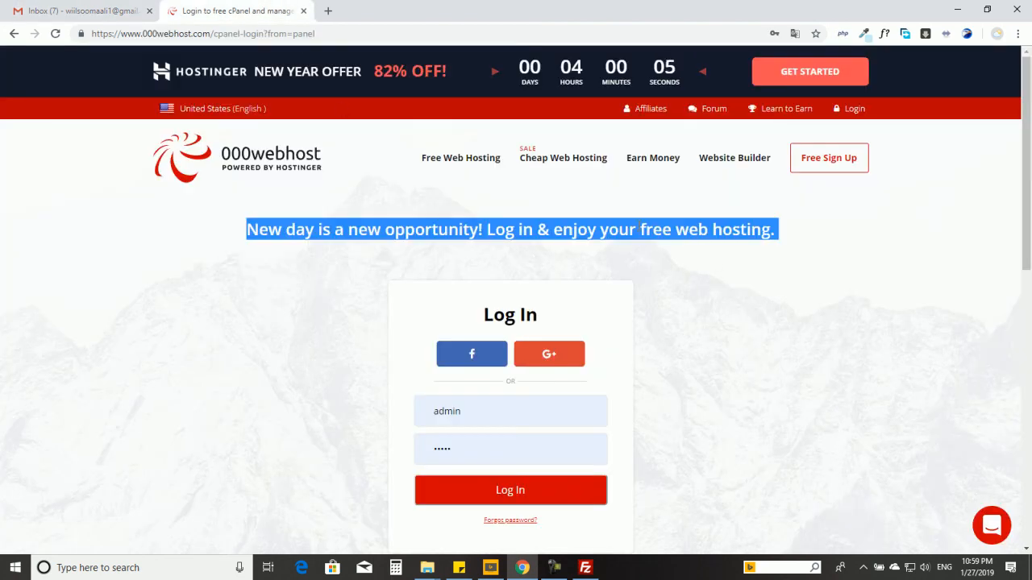